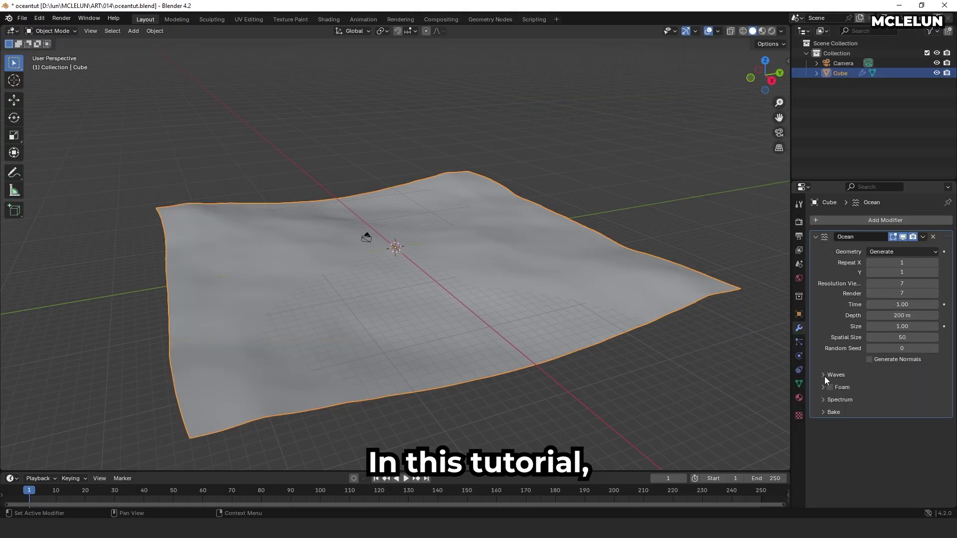
# - Set the ocean's wave Scale to 1.1 and try out a different Choppiness
pyautogui.click(823, 375)
pyautogui.moveTo(904, 393); pyautogui.dragTo(935, 393)
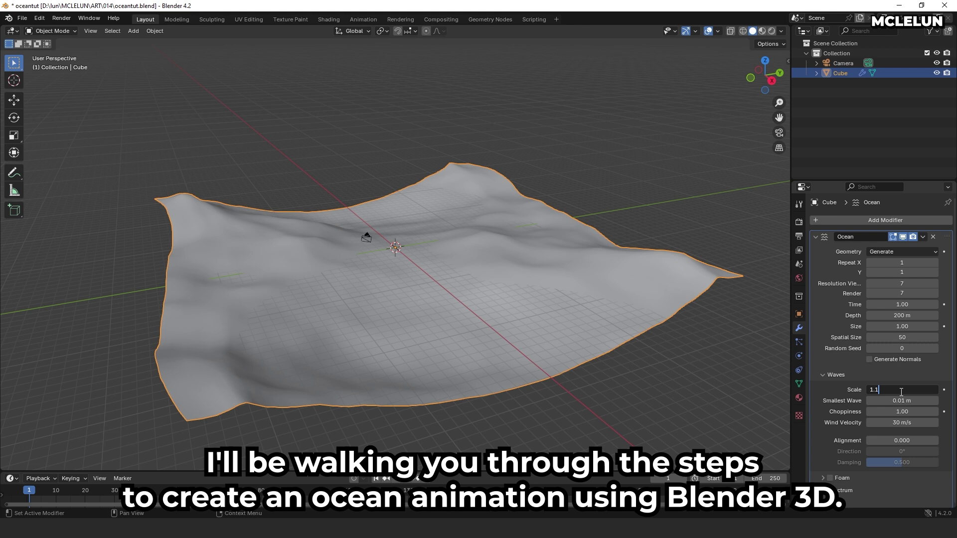
pyautogui.press('Return')
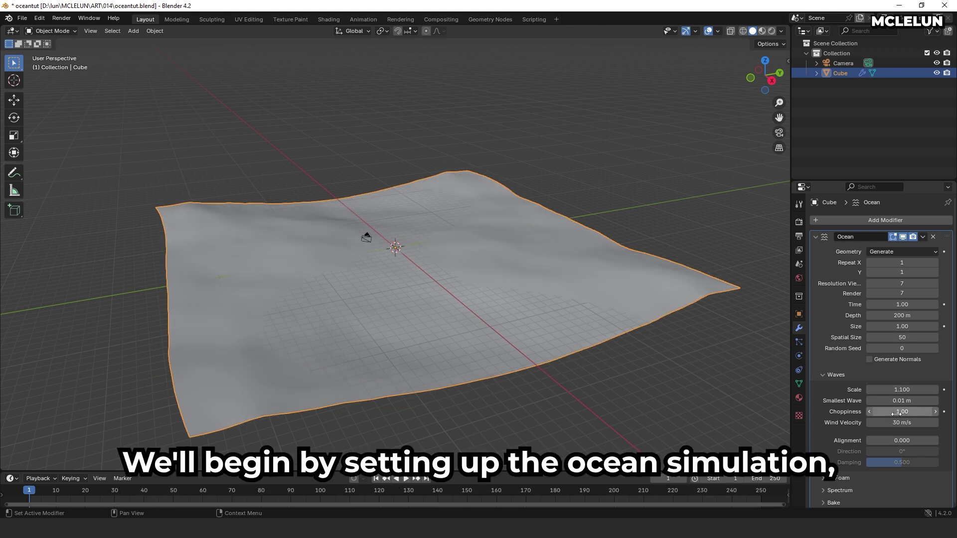
pyautogui.moveTo(901, 412); pyautogui.dragTo(926, 411)
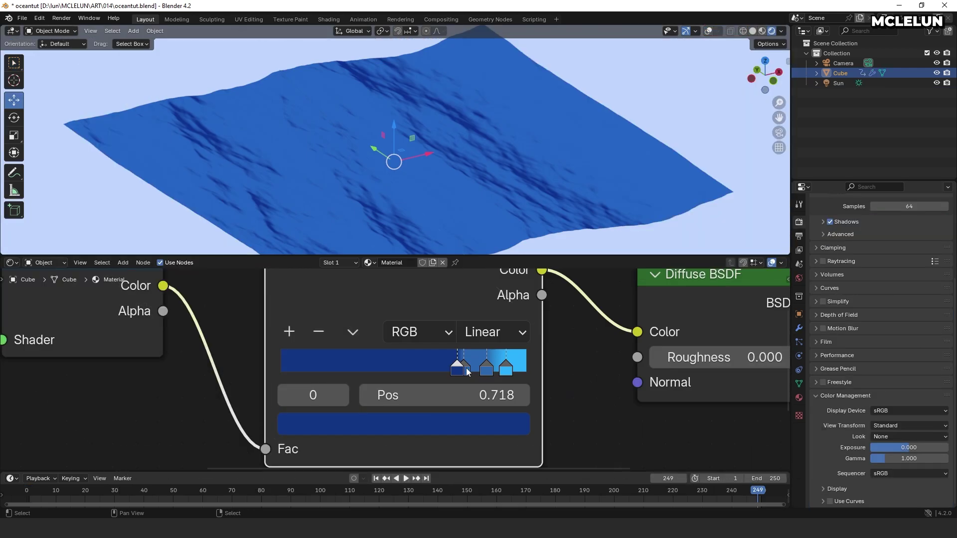
# - Adjust the dark-blue stops on the ocean material's color ramp
pyautogui.click(468, 369)
pyautogui.moveTo(459, 369); pyautogui.dragTo(460, 367)
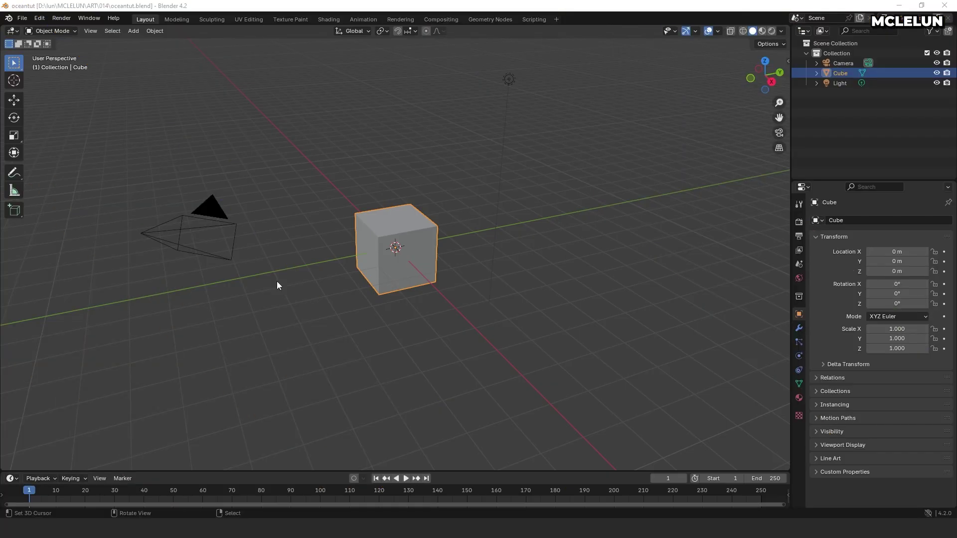
# - Delete the default point light from the scene
pyautogui.moveTo(332, 278); pyautogui.dragTo(396, 261, button='middle')
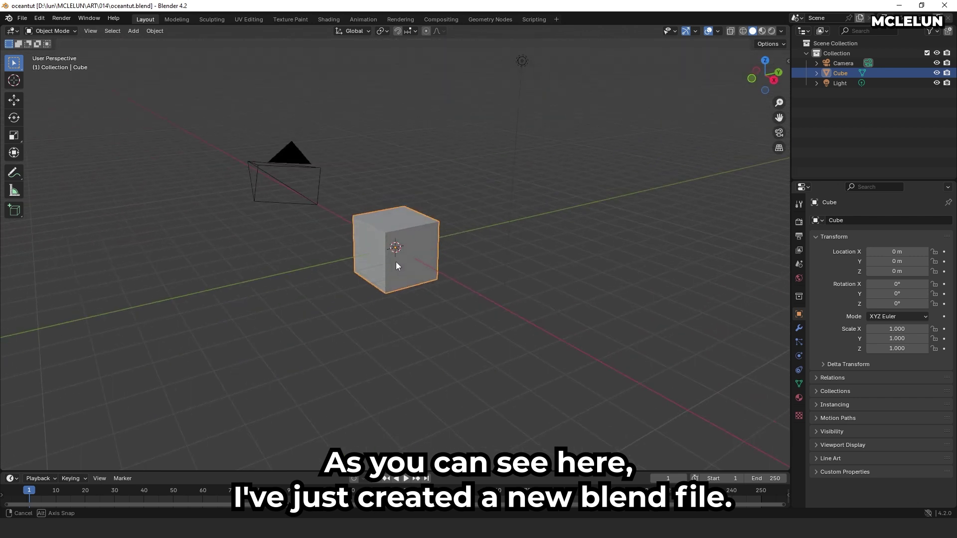
pyautogui.click(522, 60)
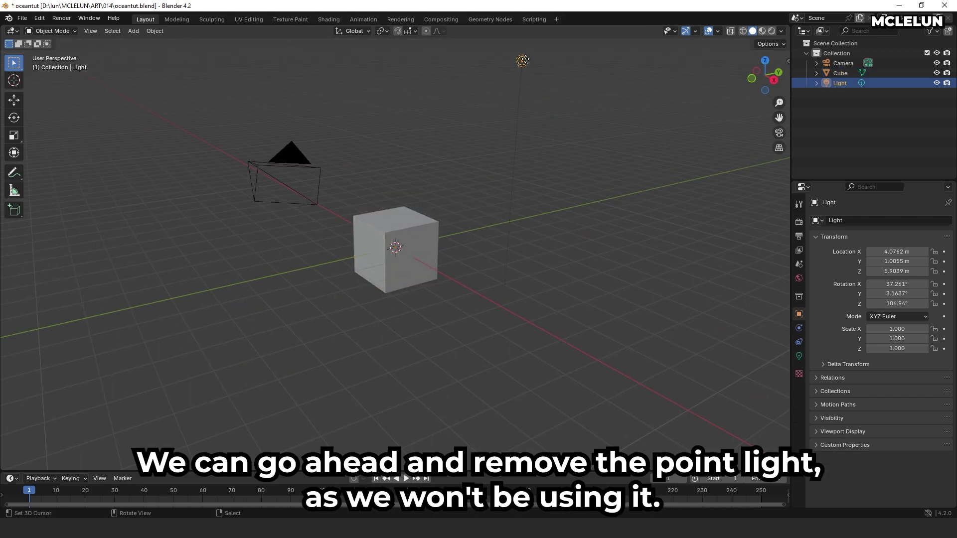
pyautogui.press('Delete')
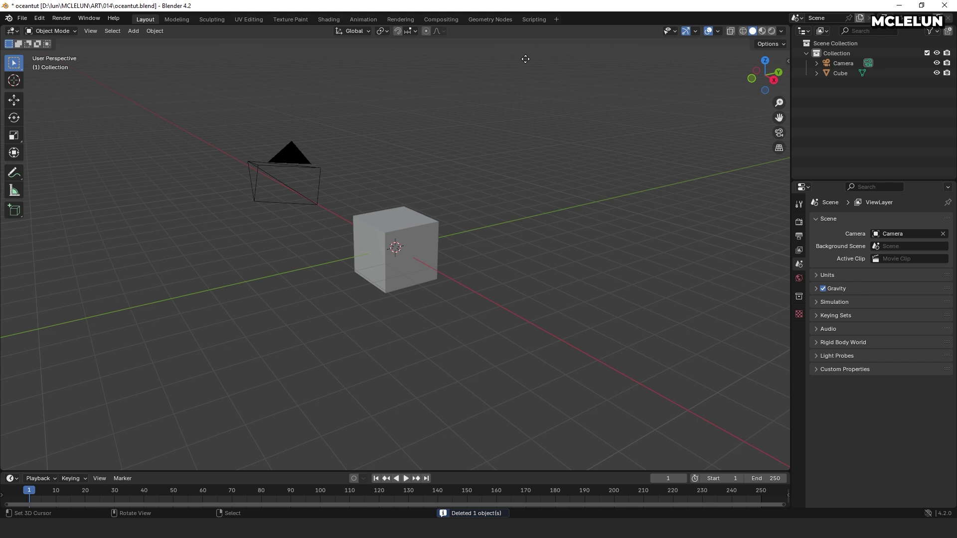
# - Add an Ocean physics modifier to the default cube
pyautogui.click(375, 226)
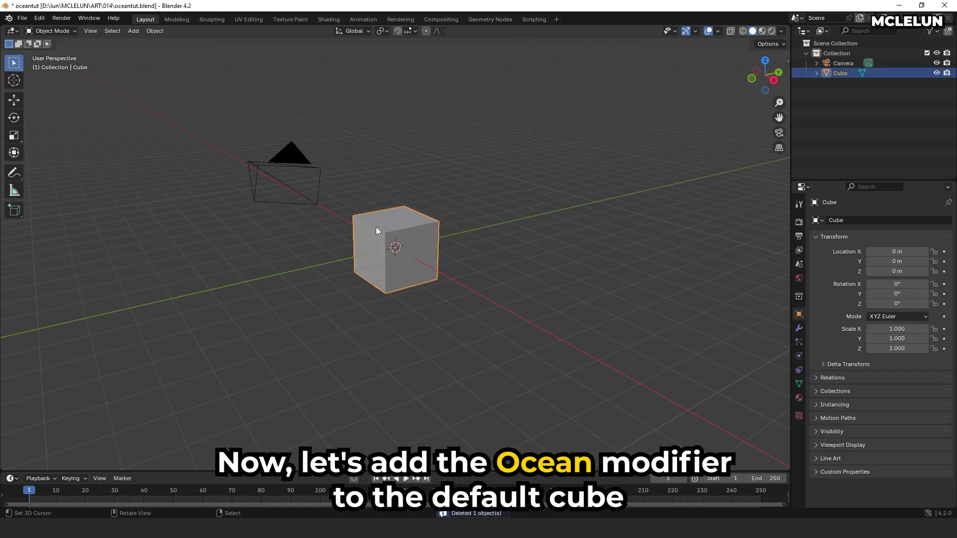
pyautogui.click(799, 328)
pyautogui.click(870, 220)
pyautogui.moveTo(869, 219)
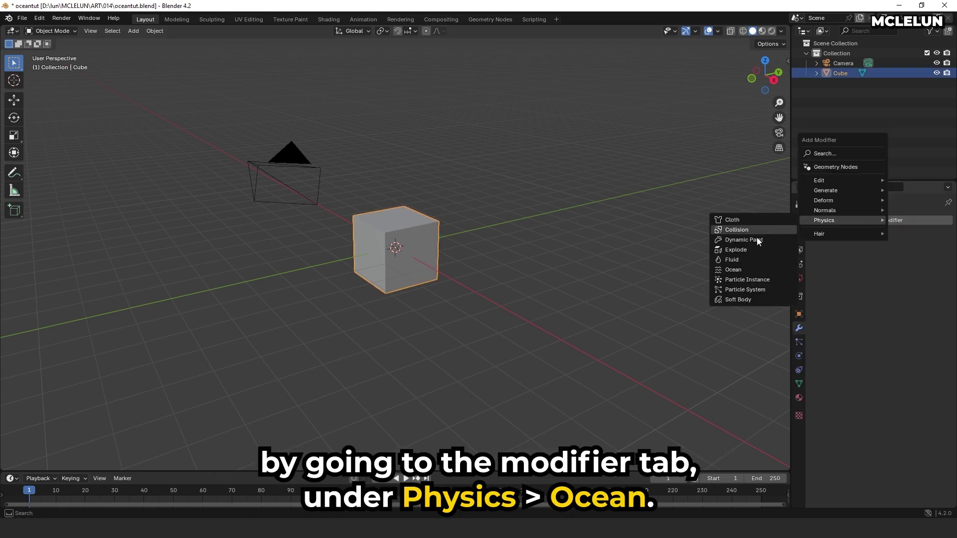
pyautogui.click(733, 269)
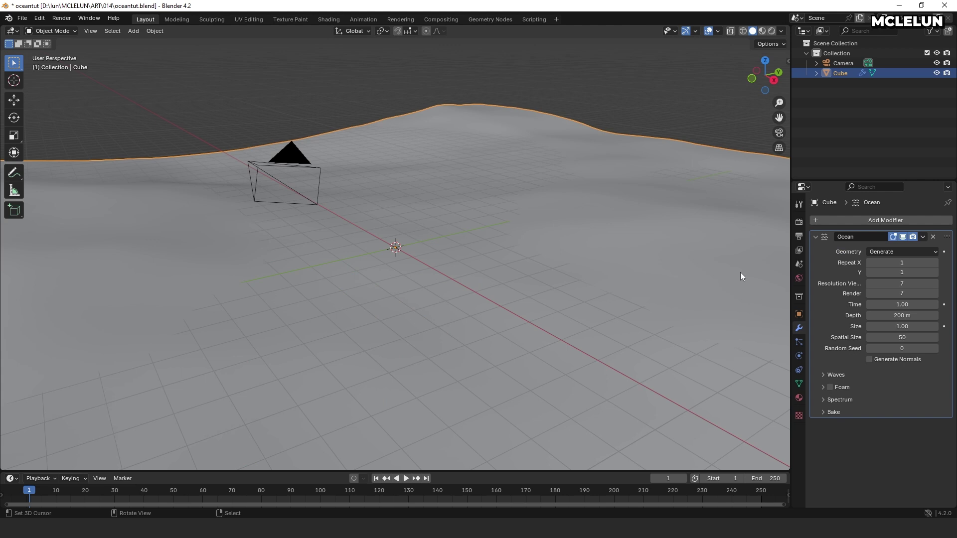
pyautogui.scroll(-5, 467, 253)
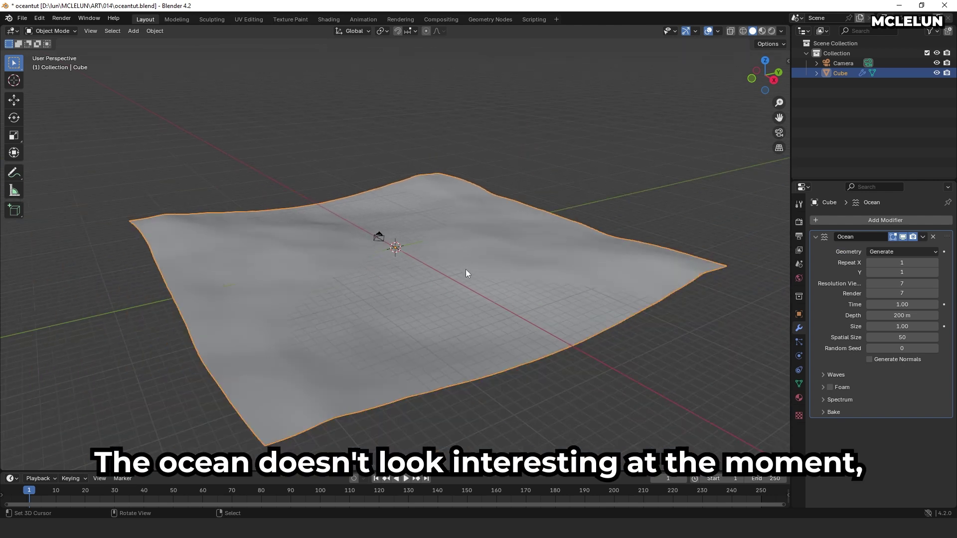
pyautogui.moveTo(466, 269); pyautogui.dragTo(455, 271, button='middle')
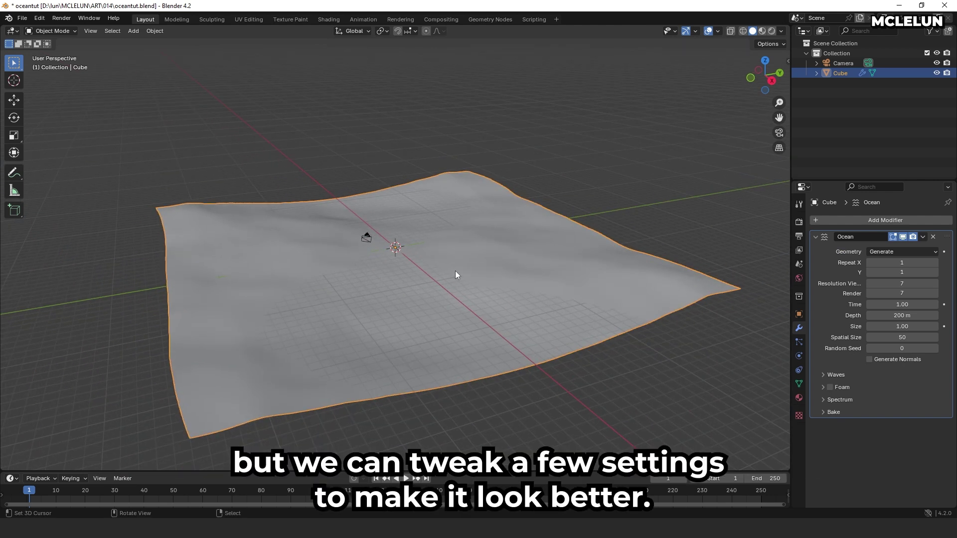
# - Set the wave Scale of the Ocean modifier to 1.1
pyautogui.click(824, 375)
pyautogui.moveTo(903, 390)
pyautogui.mouseDown()
pyautogui.moveTo(927, 390)
pyautogui.moveTo(901, 392)
pyautogui.mouseUp()
pyautogui.click(901, 392)
pyautogui.write('1.1')
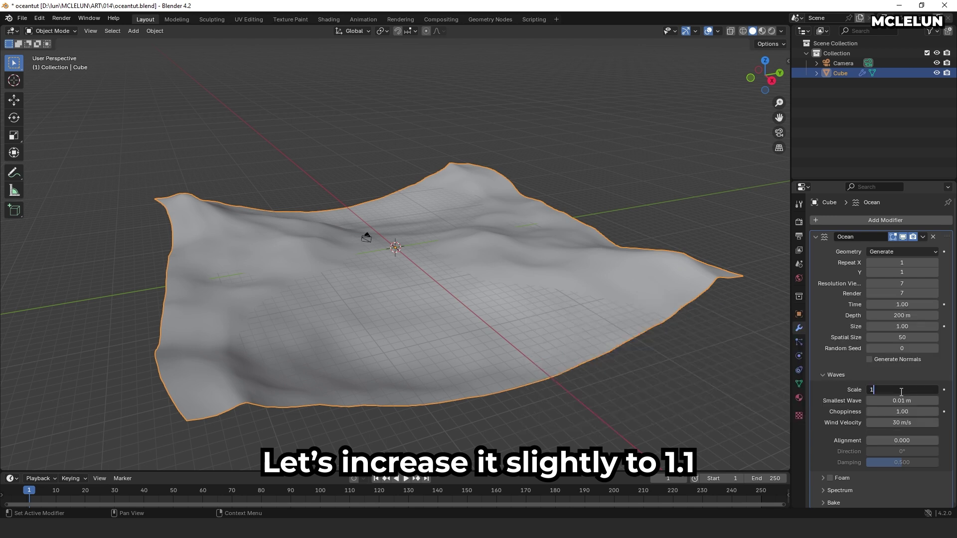
pyautogui.write('.1')
pyautogui.press('Return')
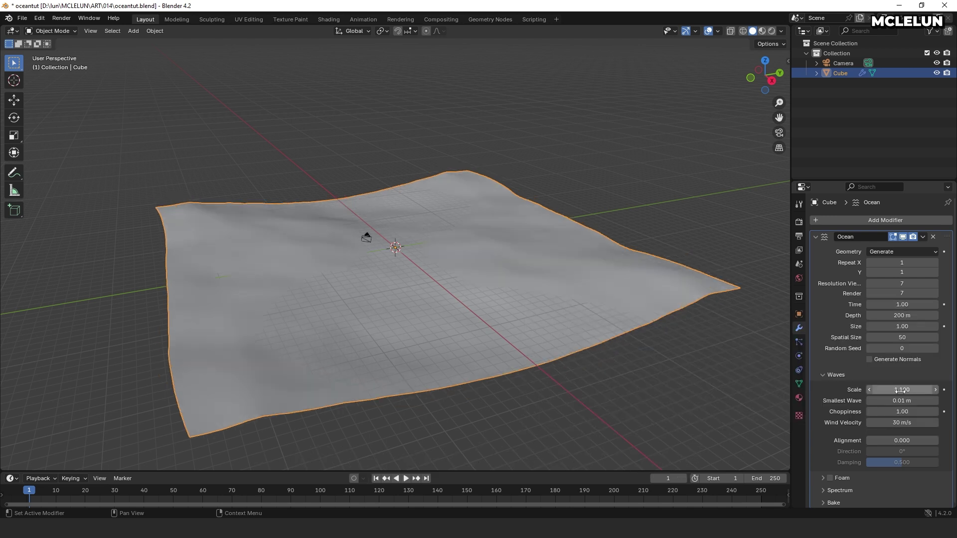
# - Try a higher wave Choppiness on the ocean and set it back to 1
pyautogui.moveTo(902, 412); pyautogui.dragTo(929, 412)
pyautogui.click(897, 411)
pyautogui.write('1')
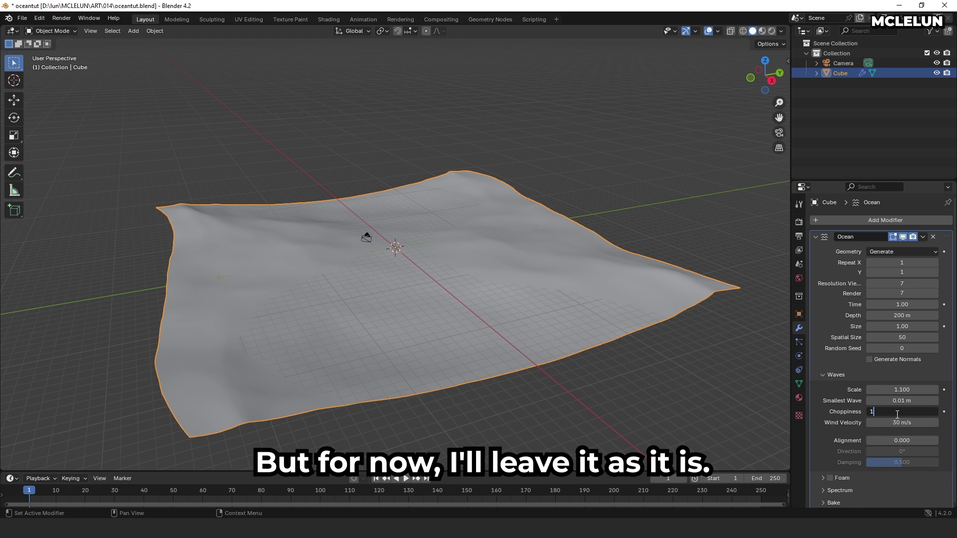
pyautogui.press('Return')
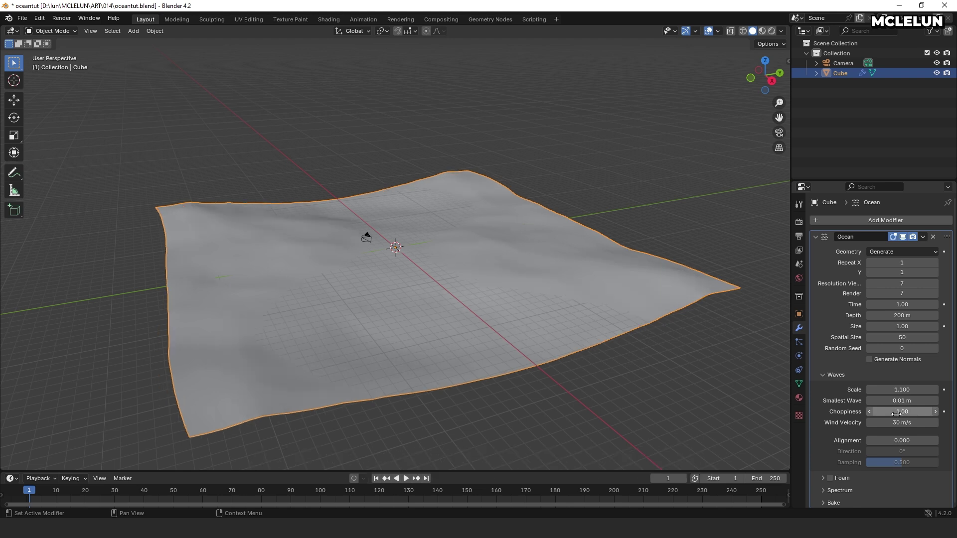
# - Set both the viewport and render resolution of the Ocean modifier to 16
pyautogui.click(910, 284)
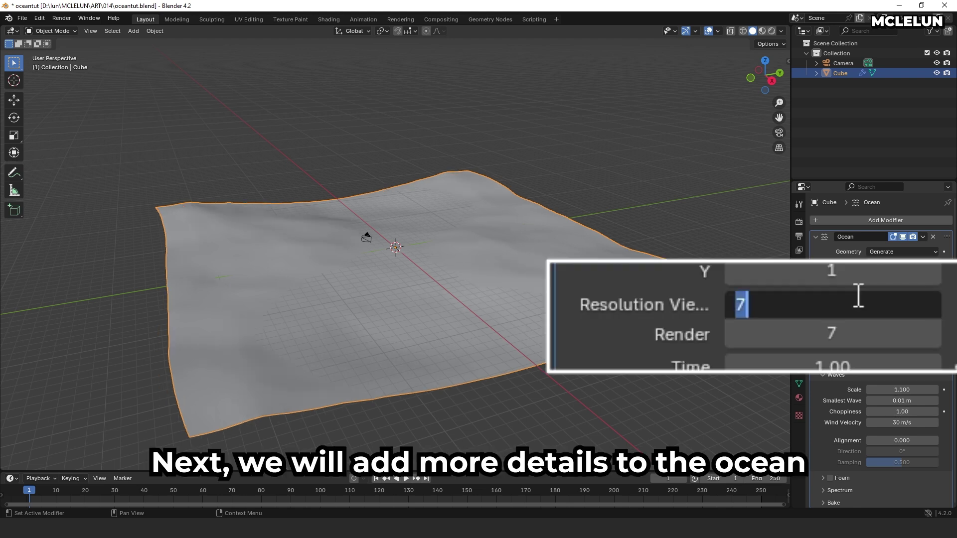
pyautogui.write('16')
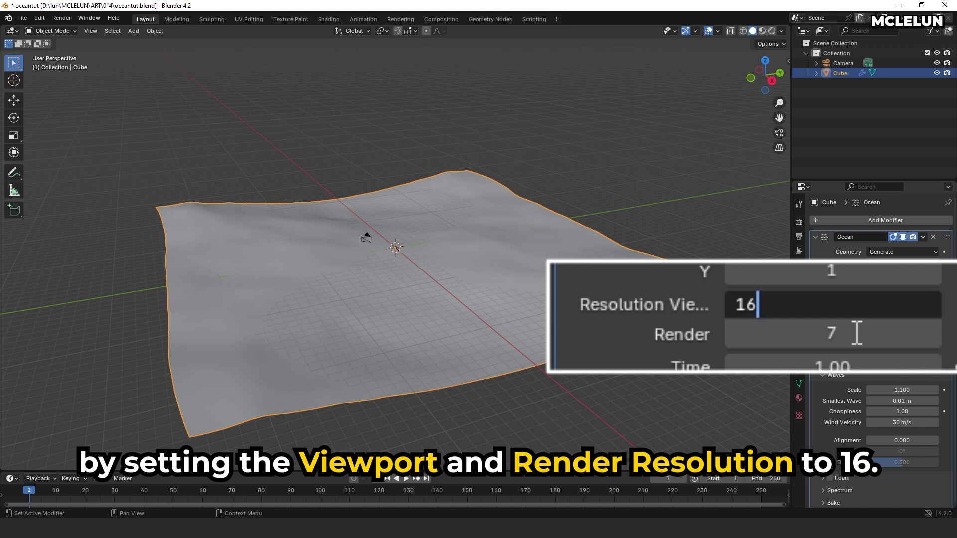
pyautogui.press('Return')
pyautogui.click(910, 293)
pyautogui.write('16')
pyautogui.press('Return')
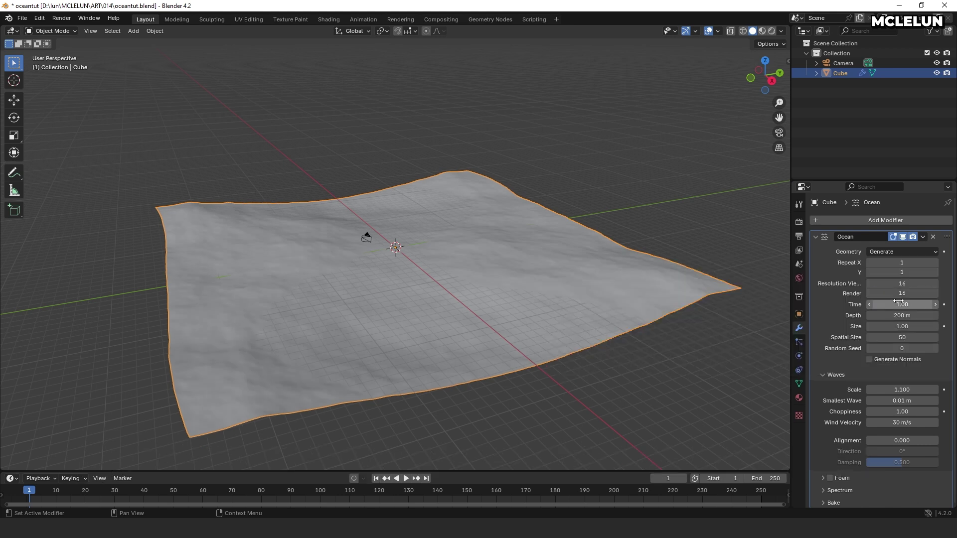
# - Drive the Ocean modifier's Time with the expression #frame / 20
pyautogui.moveTo(897, 302)
pyautogui.mouseDown()
pyautogui.moveTo(919, 301)
pyautogui.moveTo(897, 306)
pyautogui.mouseUp()
pyautogui.press('Return')
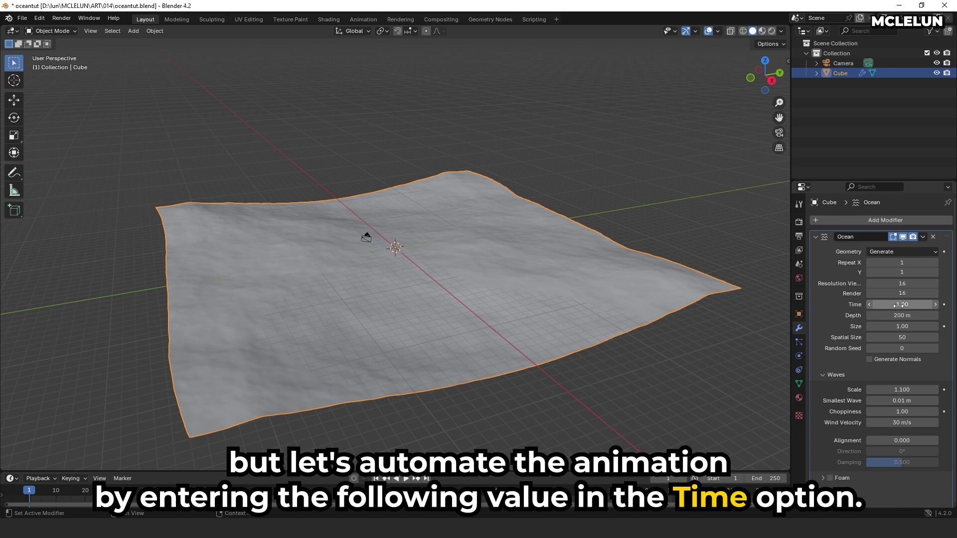
pyautogui.doubleClick(898, 305)
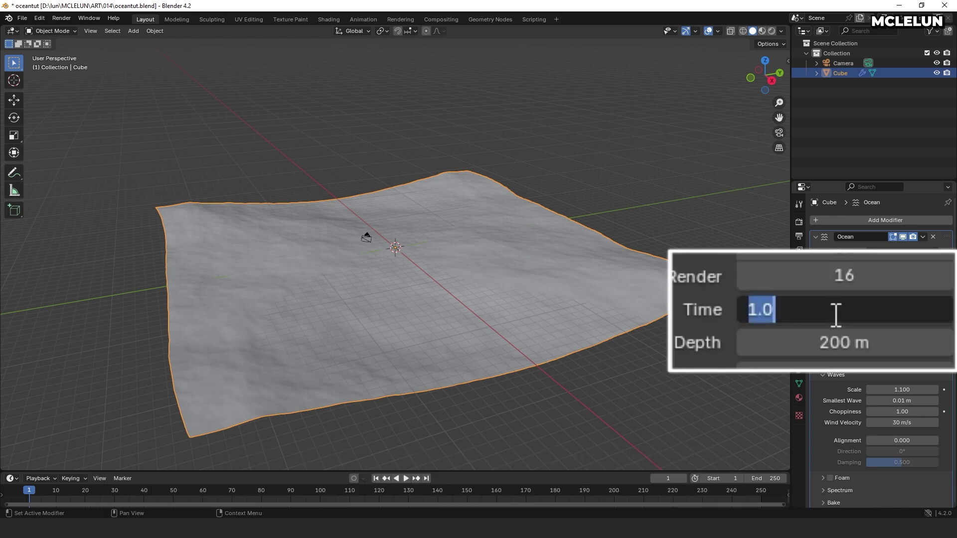
pyautogui.write('#fra')
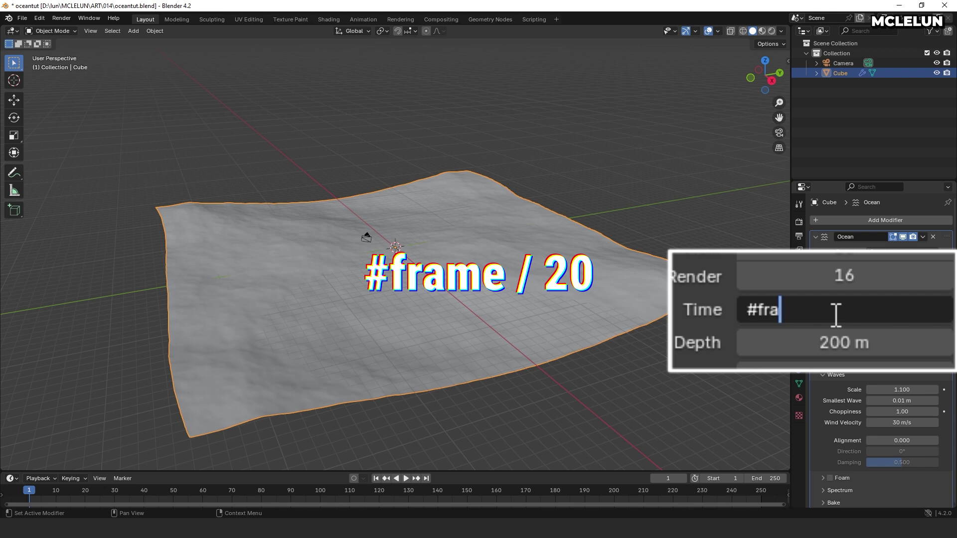
pyautogui.write('me / 20')
pyautogui.press('Return')
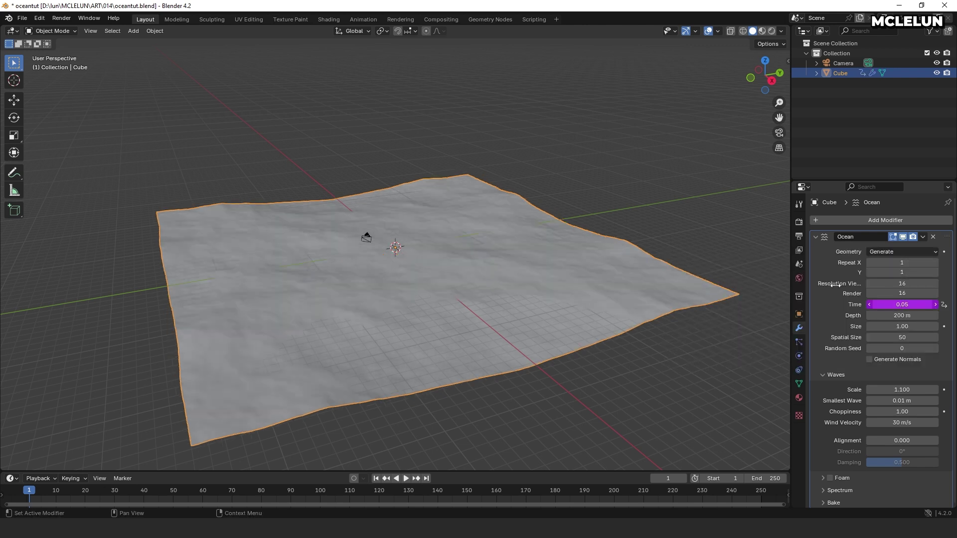
# - Play back the ocean animation, rewind to frame 0 and play it again to check the wave speed
pyautogui.press('space')
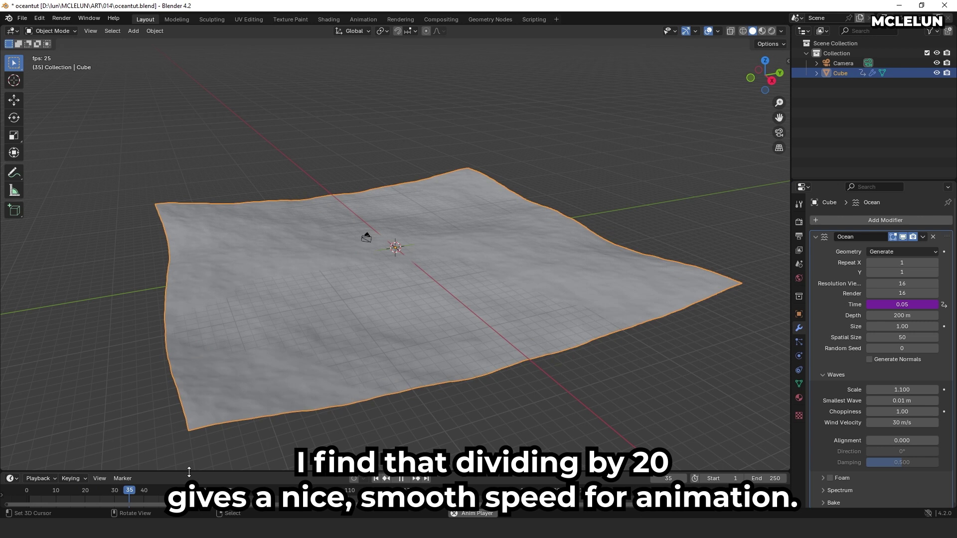
pyautogui.press('space')
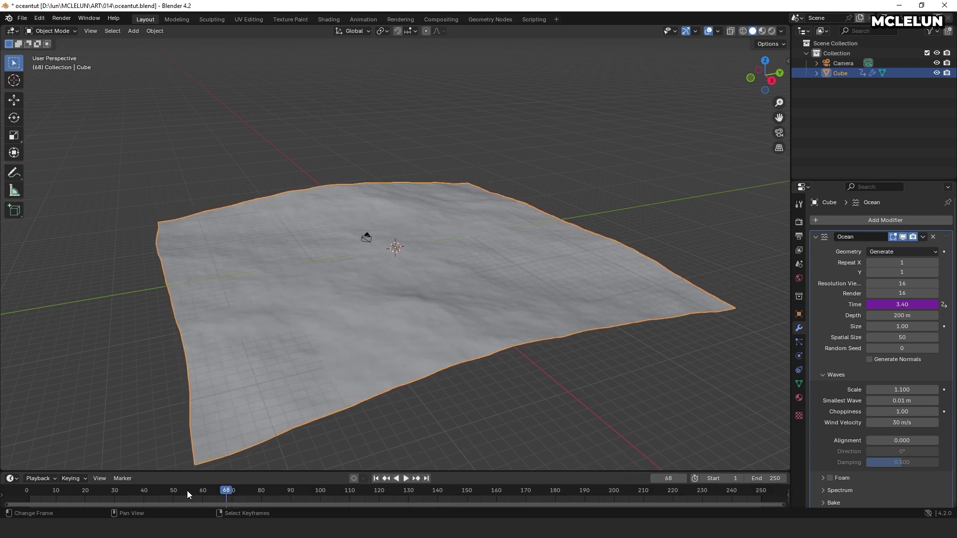
pyautogui.moveTo(187, 495); pyautogui.dragTo(26, 497)
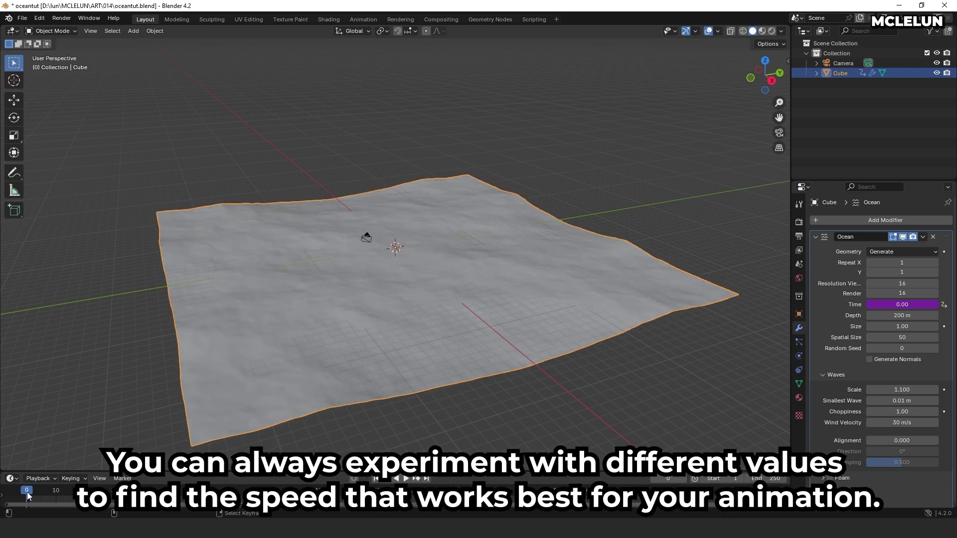
pyautogui.press('space')
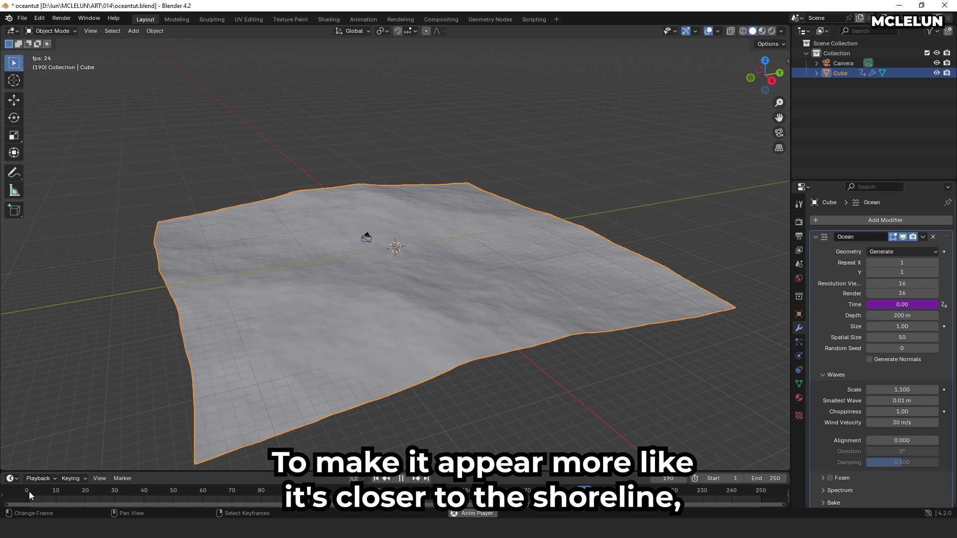
pyautogui.press('space')
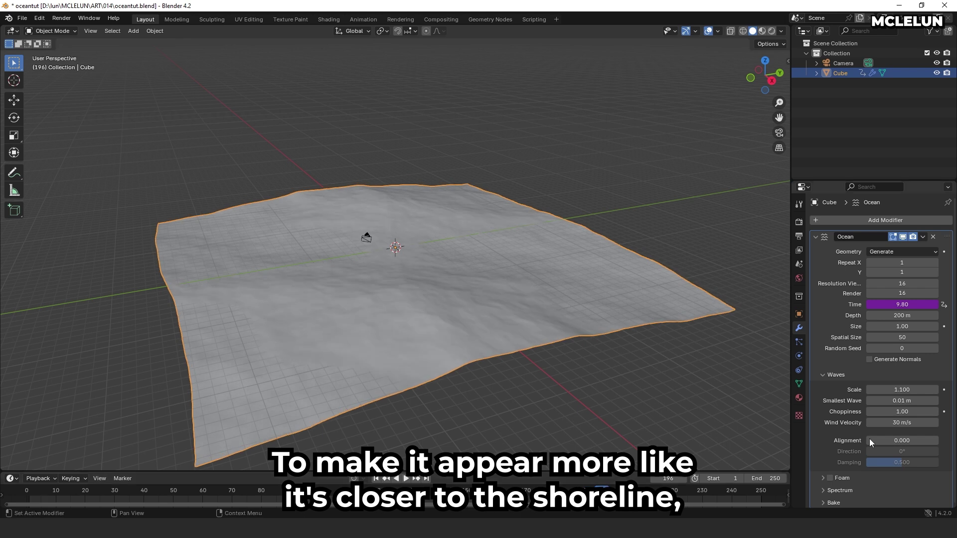
# - Set the wave Alignment to 1 and play the animation to check the wave direction
pyautogui.click(907, 440)
pyautogui.write('1')
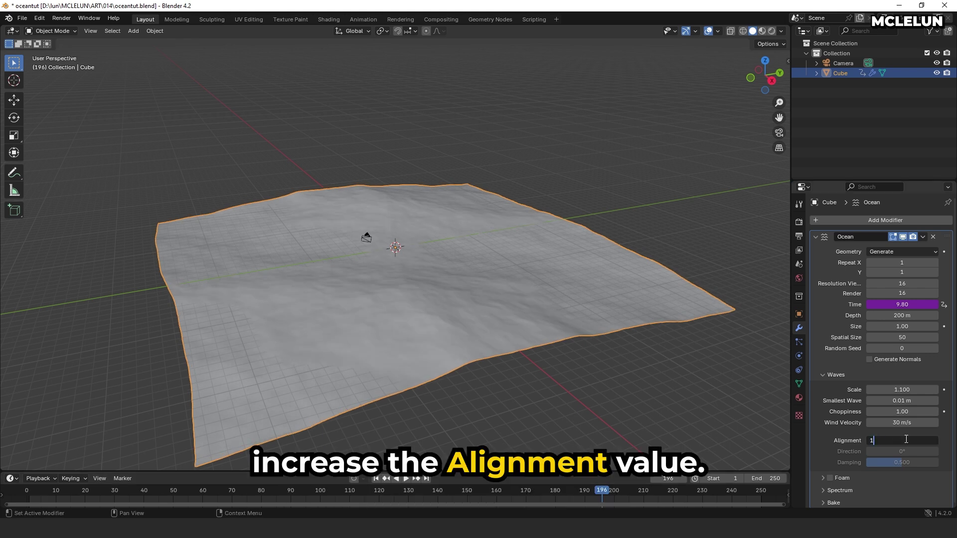
pyautogui.press('Return')
pyautogui.press('space')
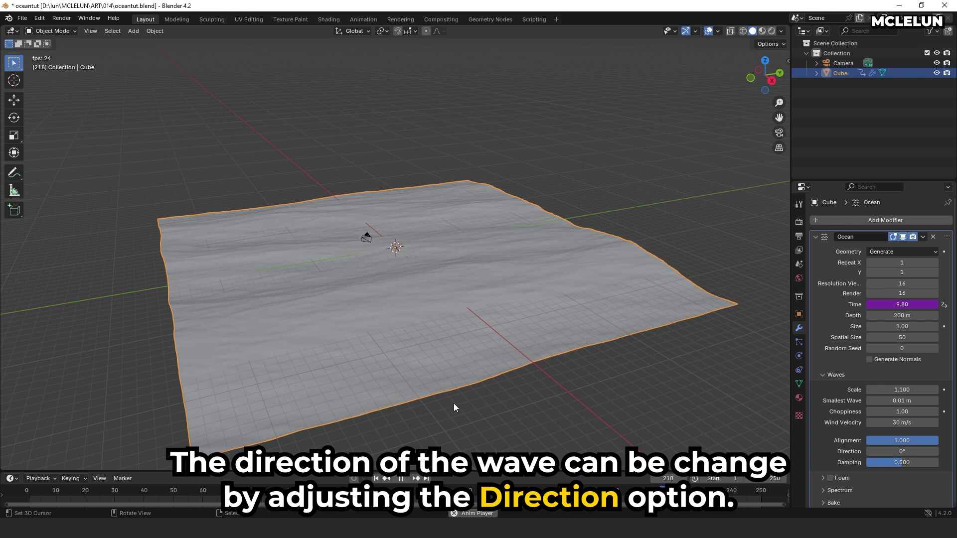
pyautogui.moveTo(429, 396); pyautogui.dragTo(503, 391, button='middle')
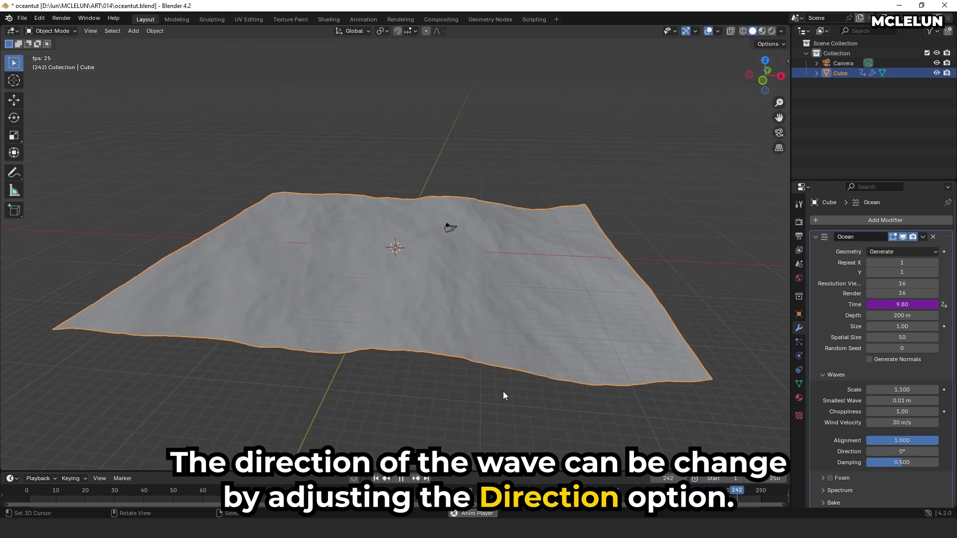
# - Turn off the viewport overlays to view the ocean surface without grid and outlines
pyautogui.click(707, 31)
pyautogui.moveTo(395, 208); pyautogui.dragTo(406, 220, button='middle')
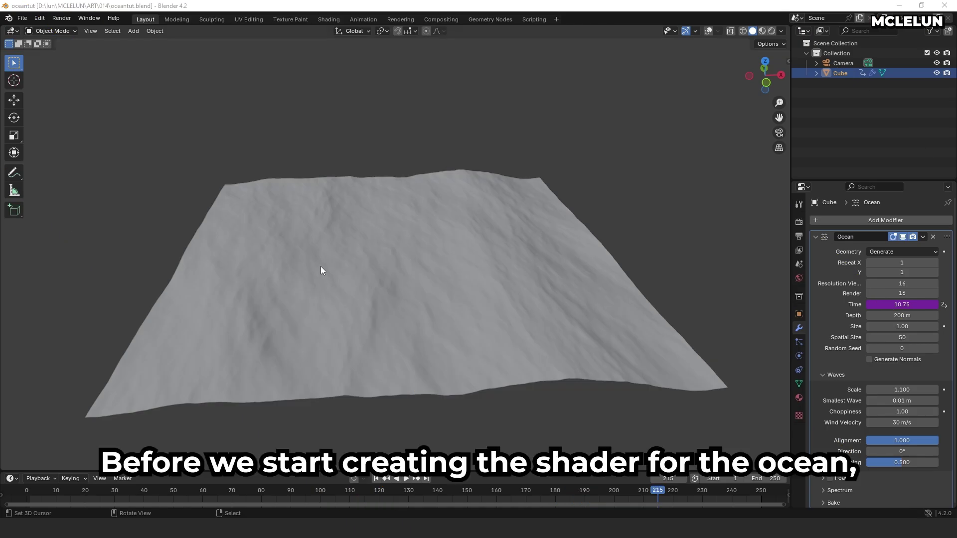
pyautogui.moveTo(334, 271); pyautogui.dragTo(366, 265, button='middle')
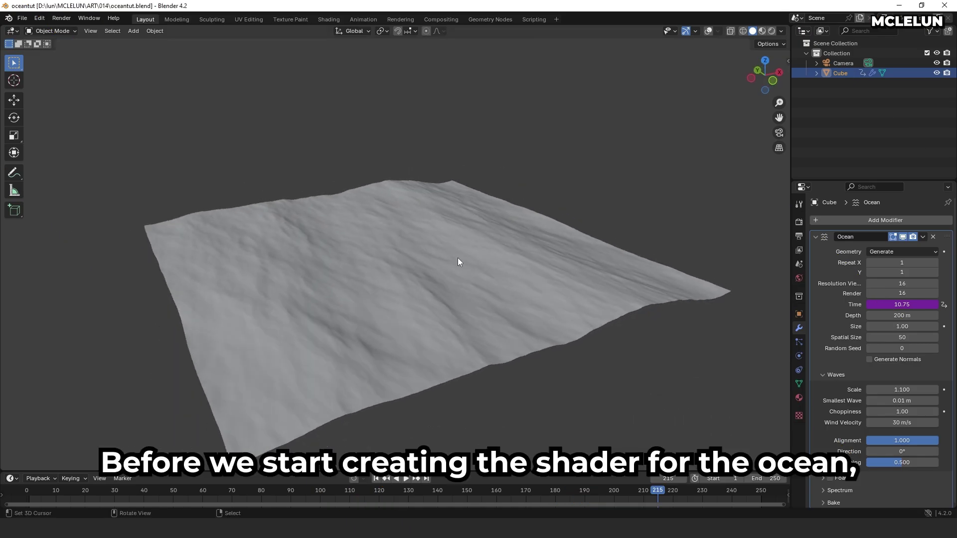
# - Set the View Transform to Standard in the scene's color management
pyautogui.click(799, 221)
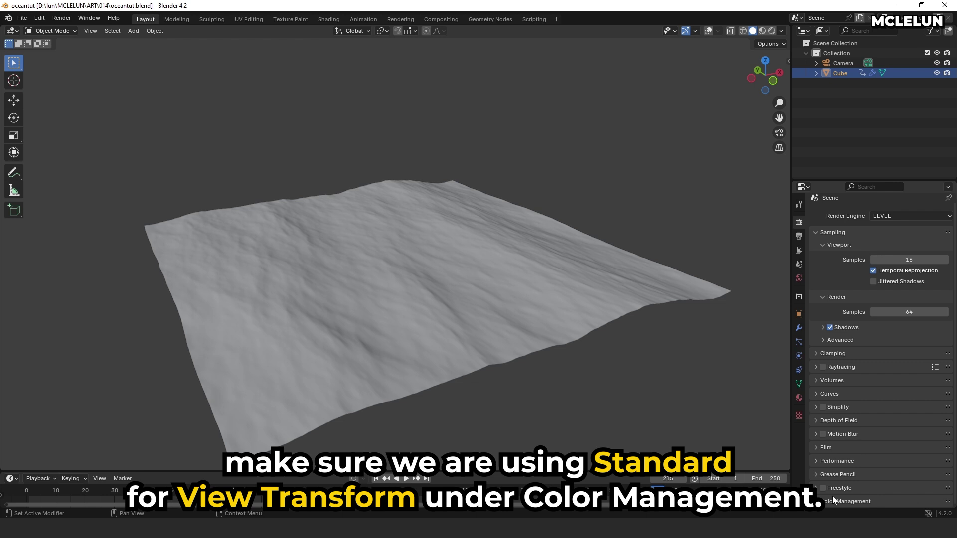
pyautogui.scroll(-3, 875, 447)
pyautogui.click(900, 411)
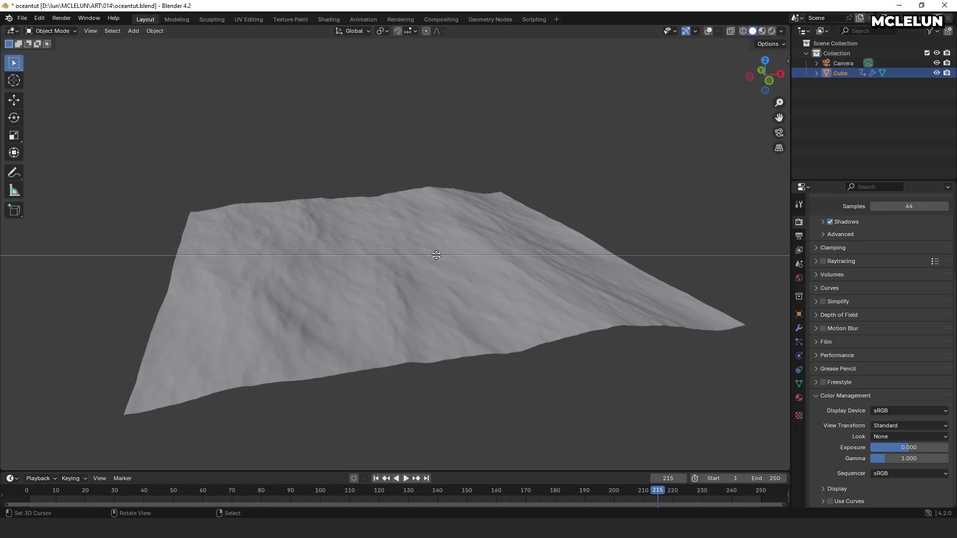
# - Split the 3D viewport horizontally and turn the lower area into a Shader Editor showing the material nodes
pyautogui.click(436, 255)
pyautogui.click(12, 262)
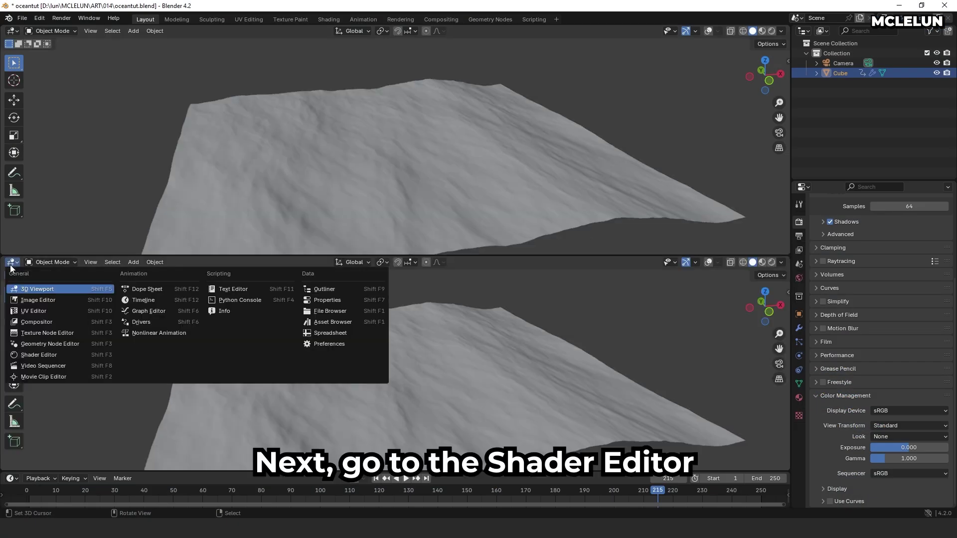
pyautogui.click(54, 355)
pyautogui.scroll(9, 398, 340)
pyautogui.moveTo(327, 314); pyautogui.dragTo(146, 273, button='middle')
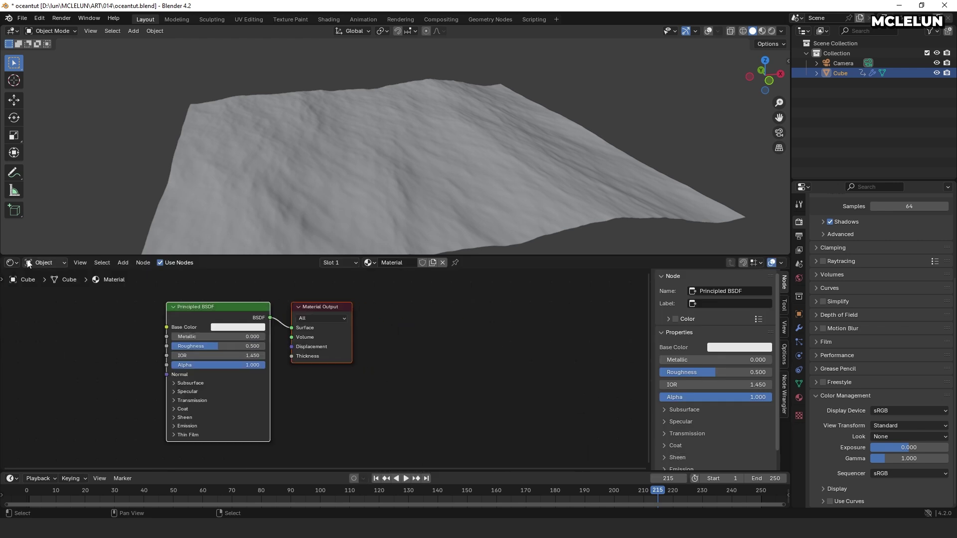
# - Switch the shader type to World and set the Background node's colour to a very light blue at full brightness
pyautogui.click(29, 263)
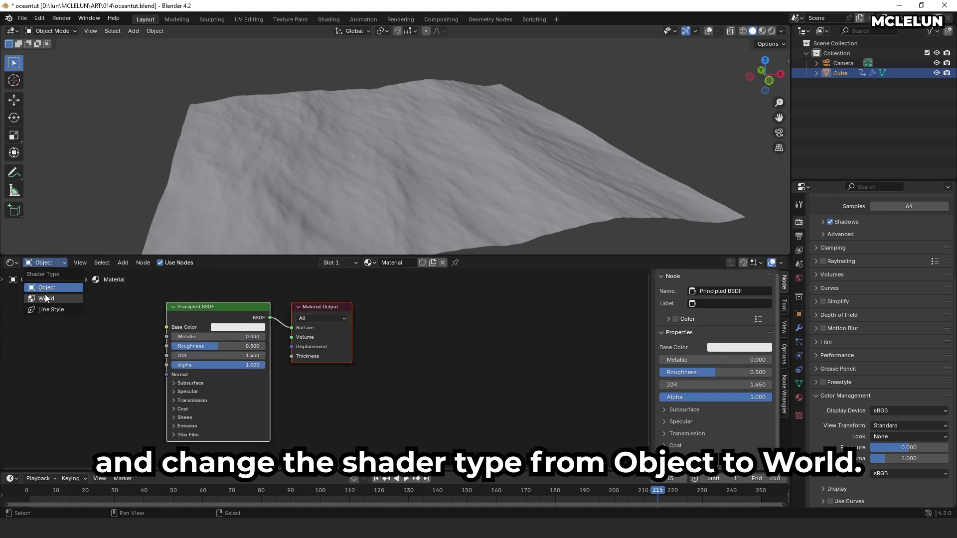
pyautogui.click(45, 298)
pyautogui.scroll(3, 294, 329)
pyautogui.click(297, 334)
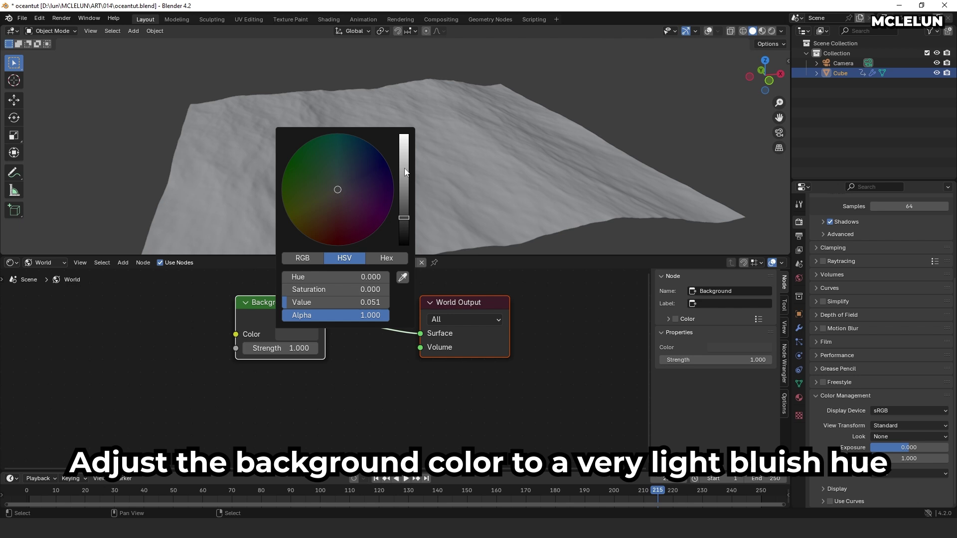
pyautogui.moveTo(404, 171); pyautogui.dragTo(404, 133)
pyautogui.moveTo(338, 190); pyautogui.dragTo(345, 182)
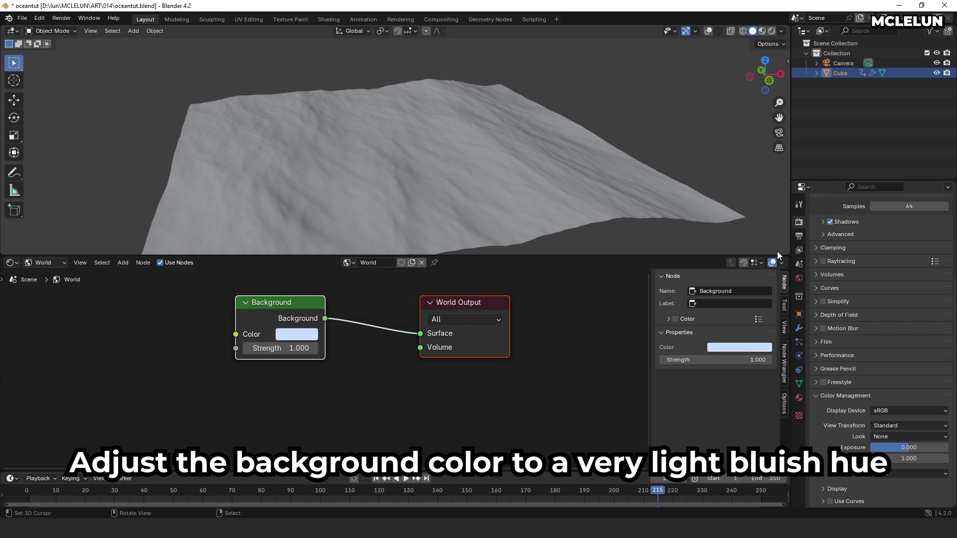
# - Show the viewport in Rendered shading and shift the world Background colour to a slightly more saturated light blue
pyautogui.click(772, 31)
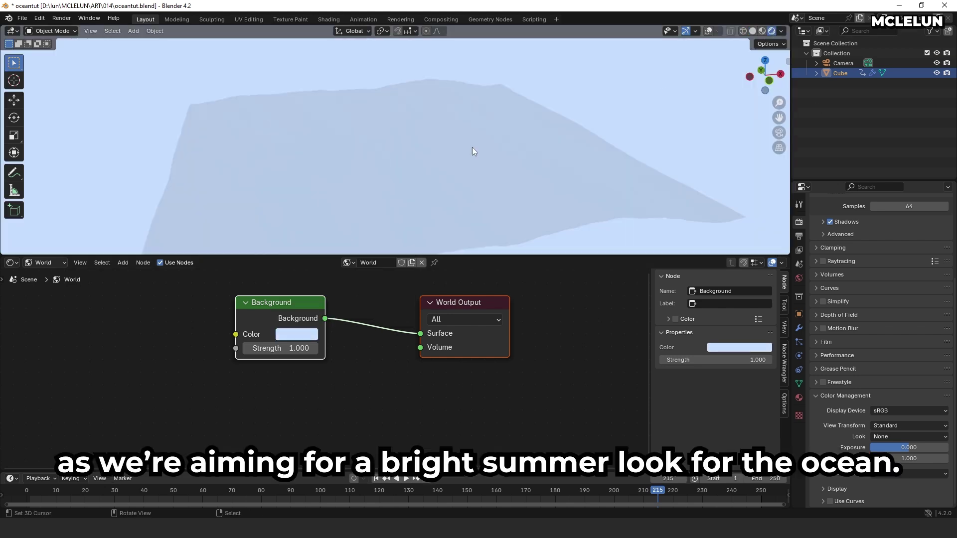
pyautogui.click(292, 338)
pyautogui.moveTo(361, 187); pyautogui.dragTo(347, 175)
pyautogui.moveTo(336, 413); pyautogui.dragTo(351, 425, button='middle')
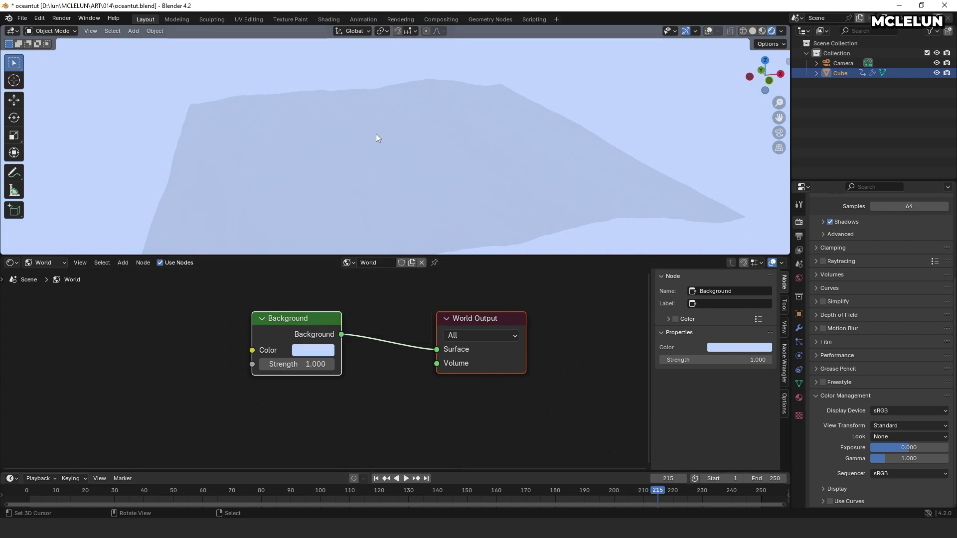
# - Turn the viewport overlays back on and add a Sun light at the scene origin in front view
pyautogui.press('KP_1')
pyautogui.hotkey('shift', 'alt', 'z')
pyautogui.scroll(-5, 380, 100)
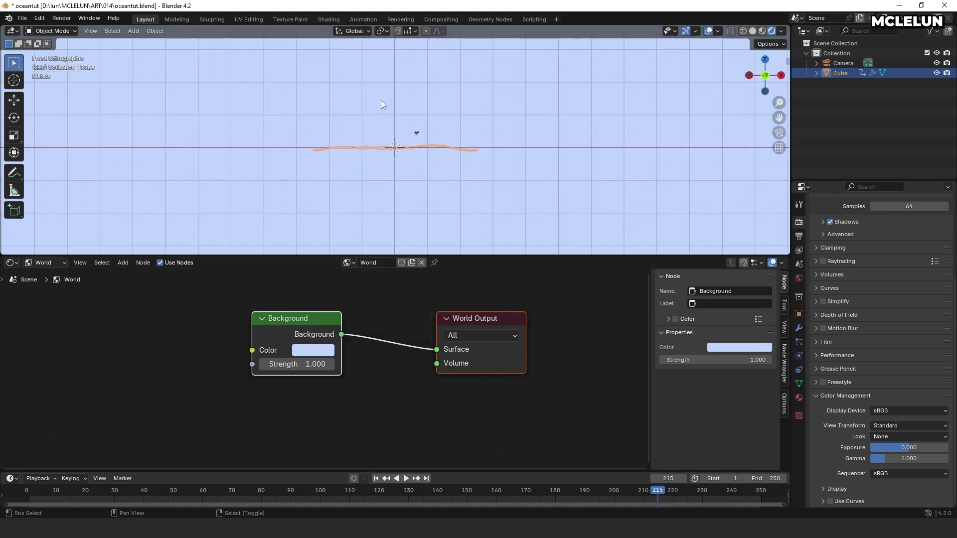
pyautogui.hotkey('shift', 'a')
pyautogui.moveTo(350, 238)
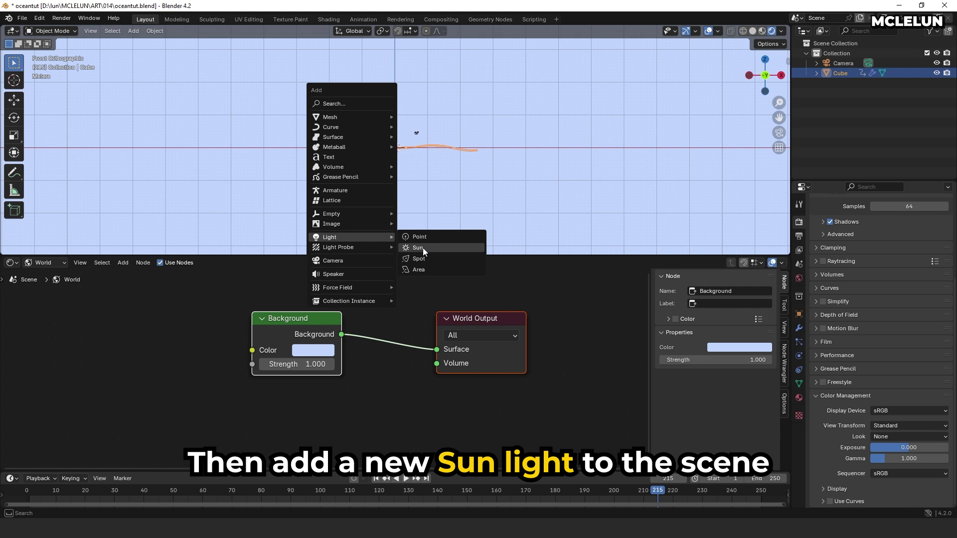
pyautogui.click(422, 247)
# - Raise the Sun light above the ocean and tilt it slightly so its light falls at an angle
pyautogui.click(14, 101)
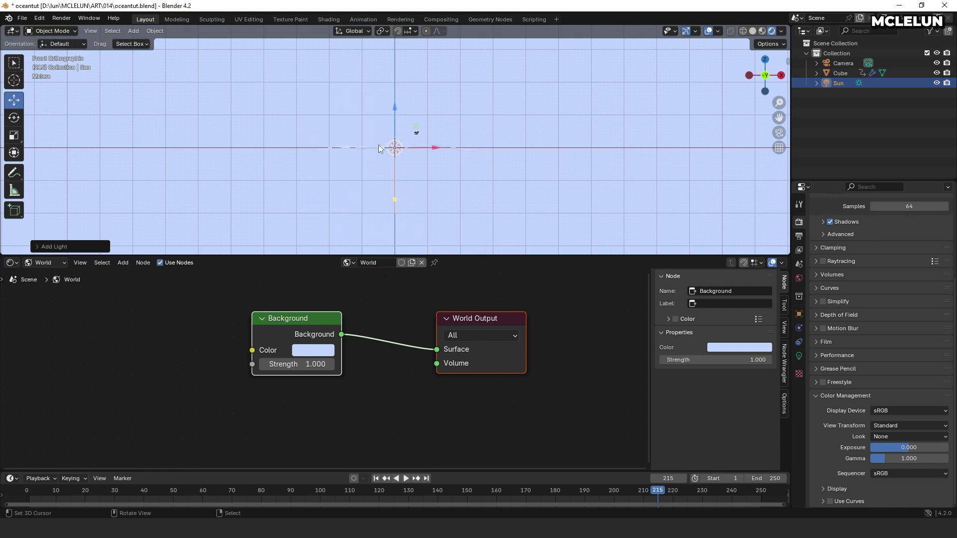
pyautogui.moveTo(396, 125); pyautogui.dragTo(405, 82)
pyautogui.press('r')
pyautogui.click(444, 168)
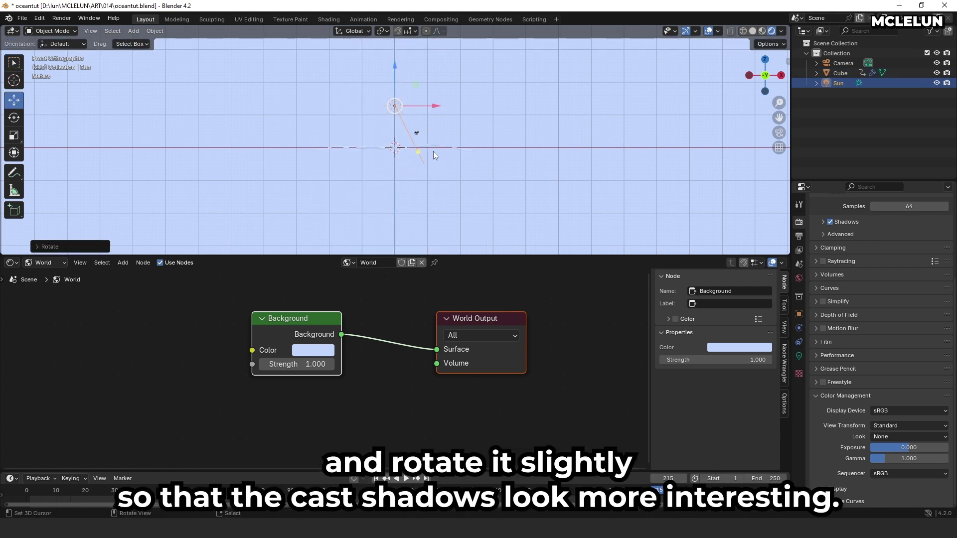
pyautogui.moveTo(432, 151); pyautogui.dragTo(447, 180, button='middle')
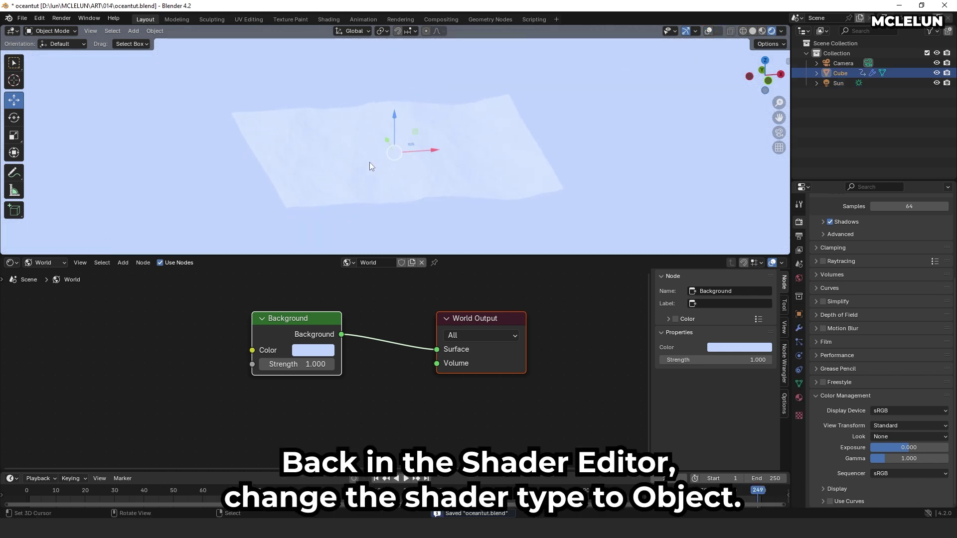
# - Switch the shader type back to Object to edit the ocean cube's material
pyautogui.click(52, 263)
pyautogui.click(55, 285)
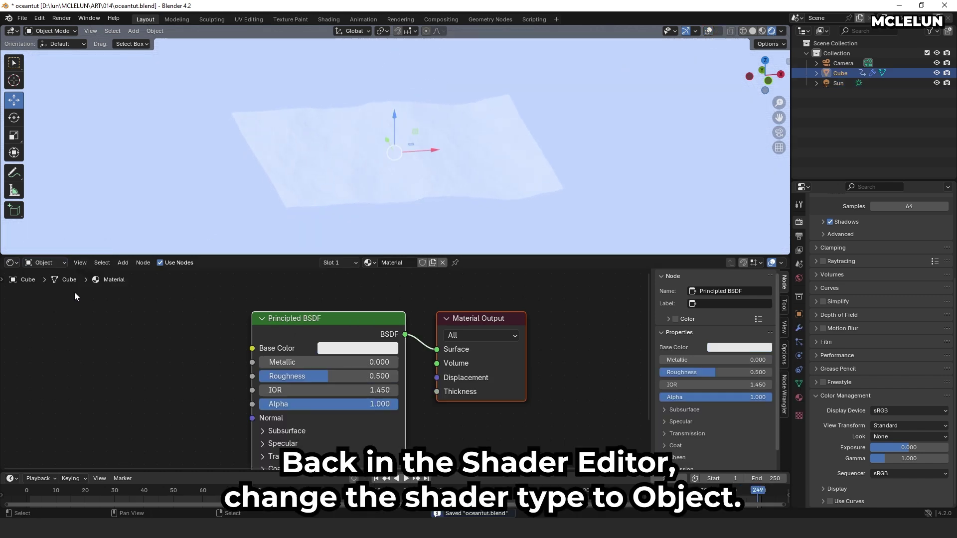
pyautogui.scroll(-1, 426, 326)
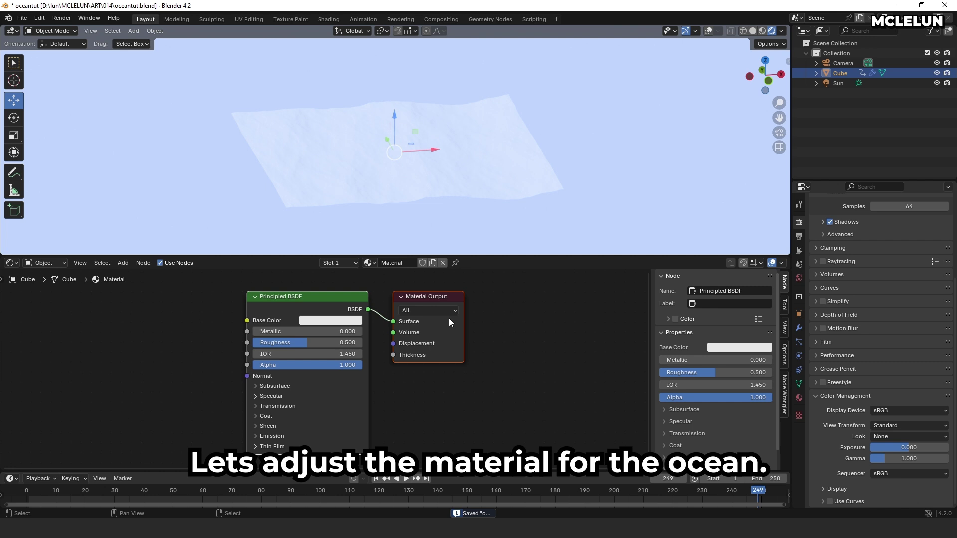
# - Hide the node sidebar, spread the Principled BSDF and Material Output nodes far apart and cut the link between them
pyautogui.press('n')
pyautogui.moveTo(489, 302); pyautogui.dragTo(651, 304)
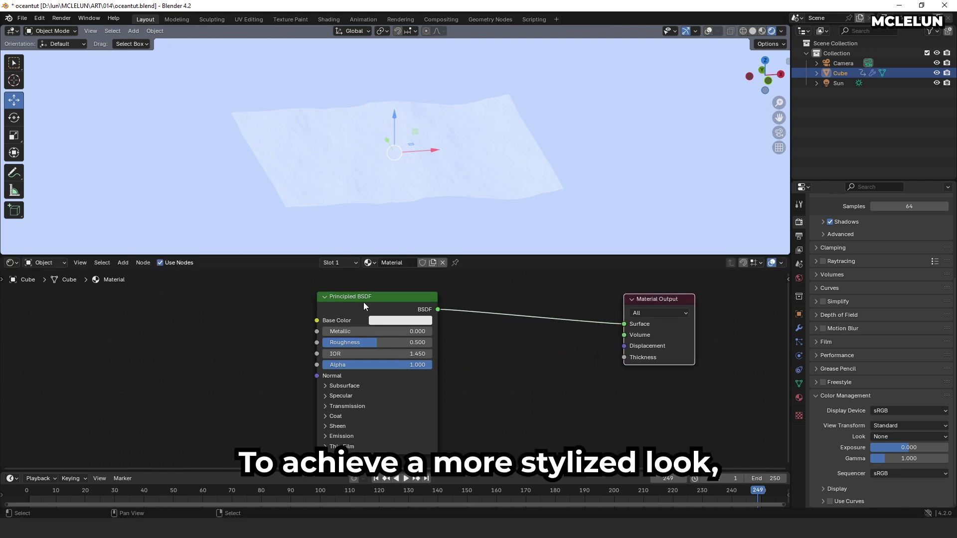
pyautogui.moveTo(355, 301); pyautogui.dragTo(96, 305)
pyautogui.moveTo(603, 323); pyautogui.dragTo(214, 332)
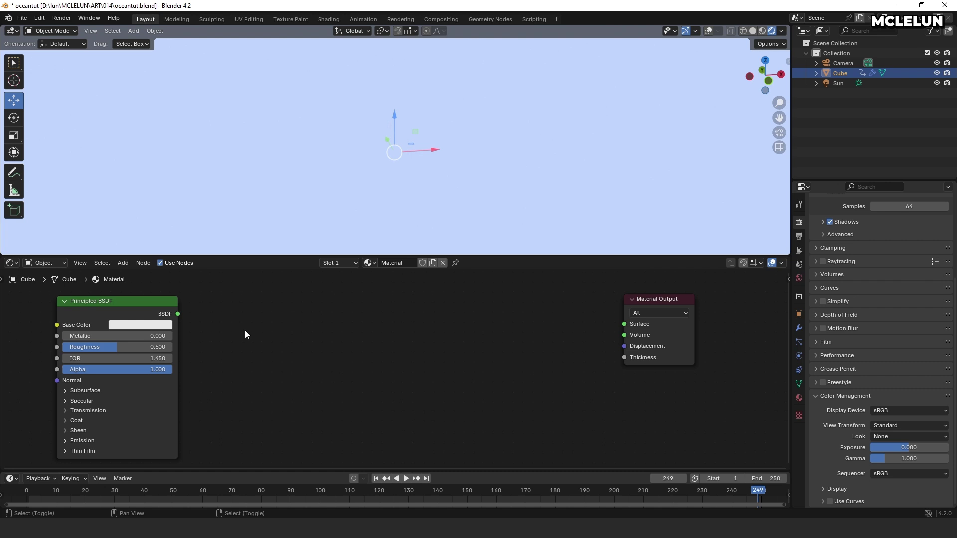
# - Add a Shader to RGB node and a Color Ramp node in a row after the Principled BSDF
pyautogui.hotkey('shift', 'a')
pyautogui.write('s')
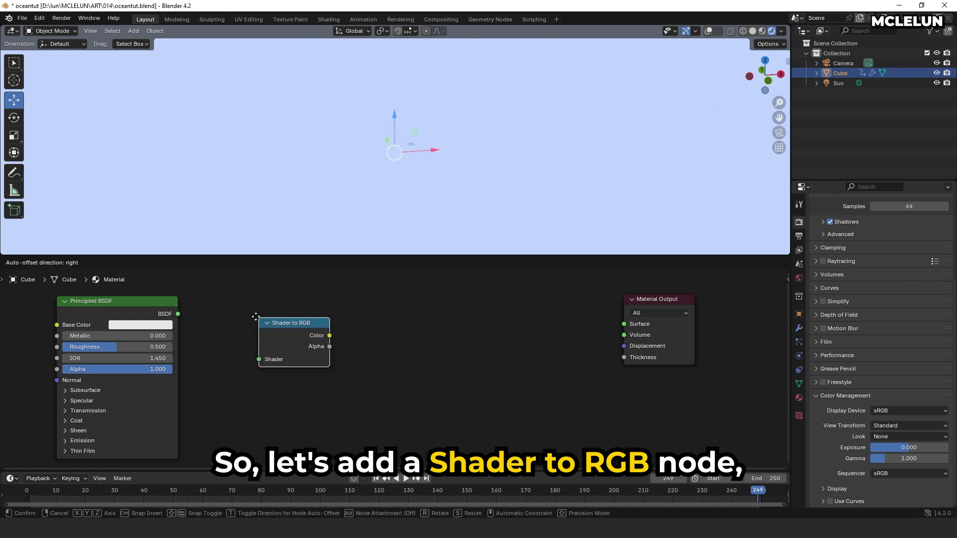
pyautogui.click(235, 312)
pyautogui.hotkey('shift', 'a')
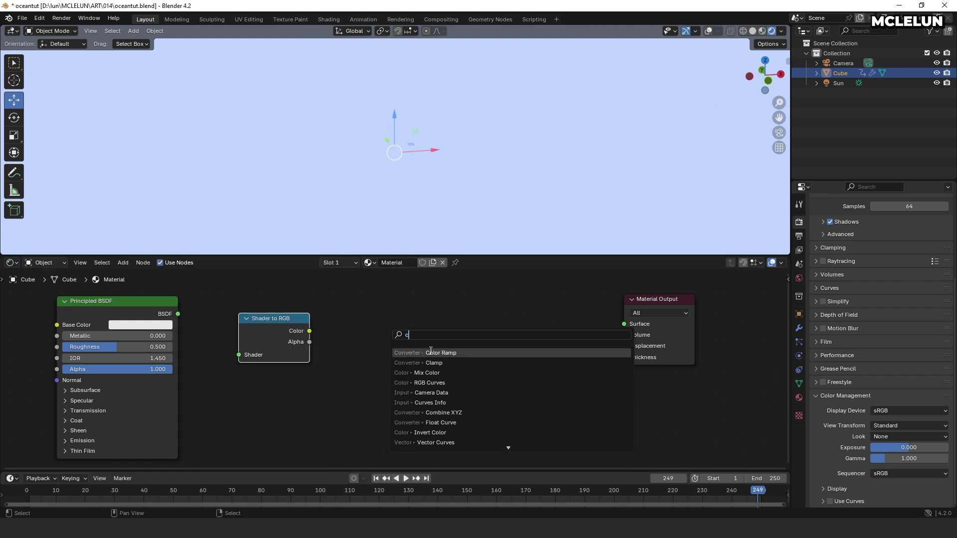
pyautogui.click(425, 373)
pyautogui.click(372, 314)
# - Add a Diffuse BSDF node between the Color Ramp and the Material Output
pyautogui.hotkey('shift', 'a')
pyautogui.moveTo(343, 350)
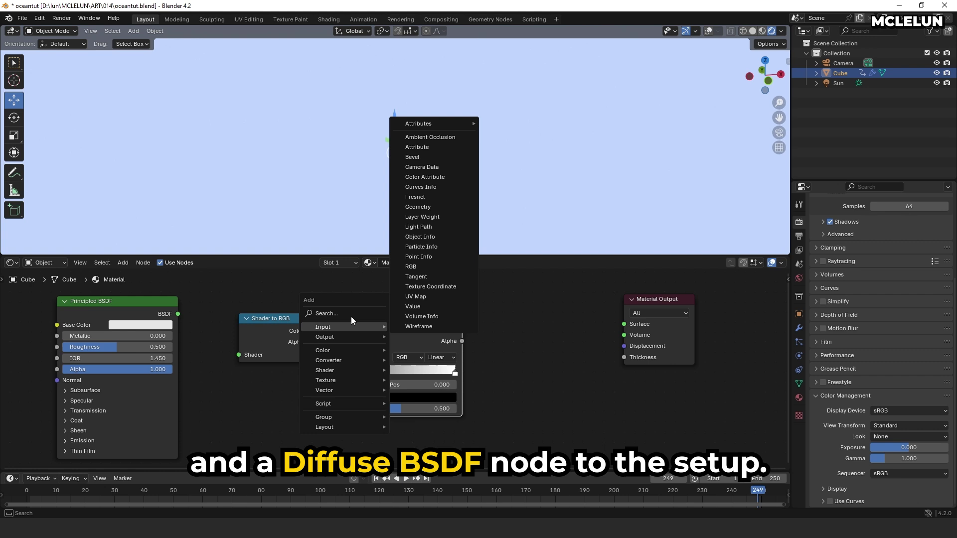
pyautogui.click(337, 314)
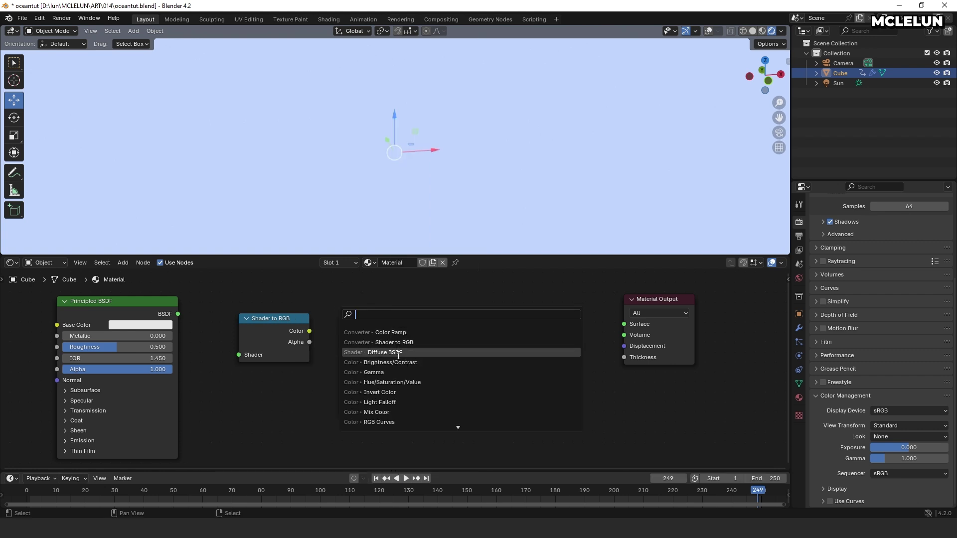
pyautogui.click(384, 352)
pyautogui.click(493, 311)
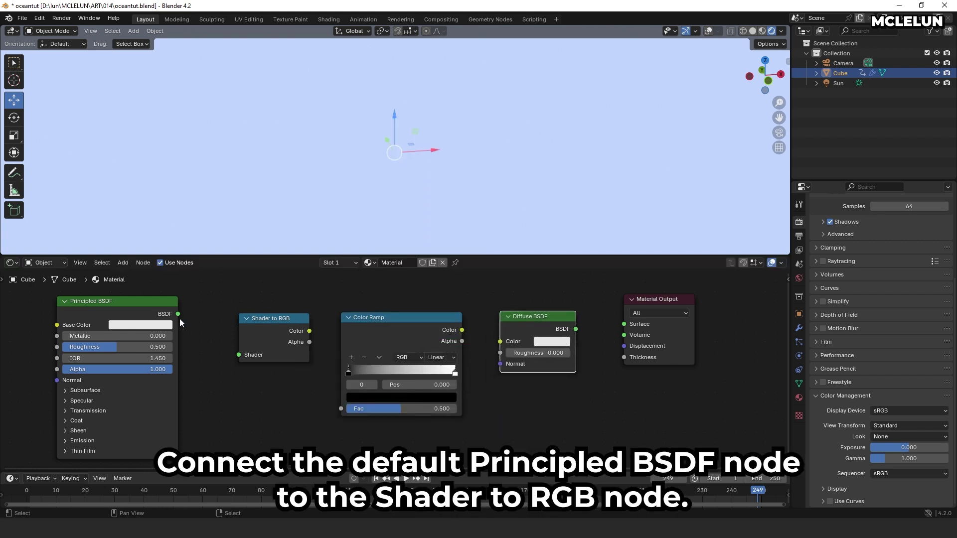
# - Connect the Principled BSDF to the Shader to RGB node and that node's Color output to the Color Ramp's Fac
pyautogui.moveTo(179, 322); pyautogui.dragTo(230, 352)
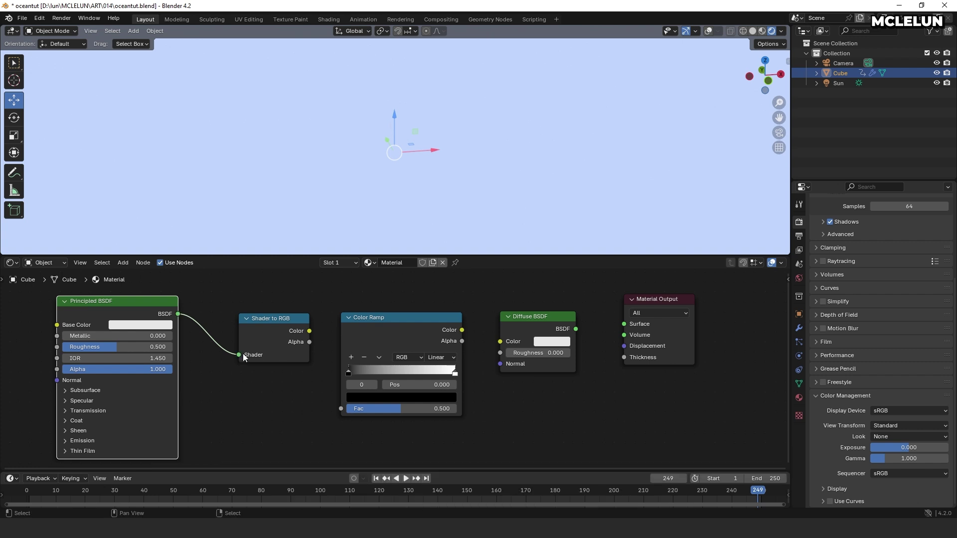
pyautogui.click(309, 332)
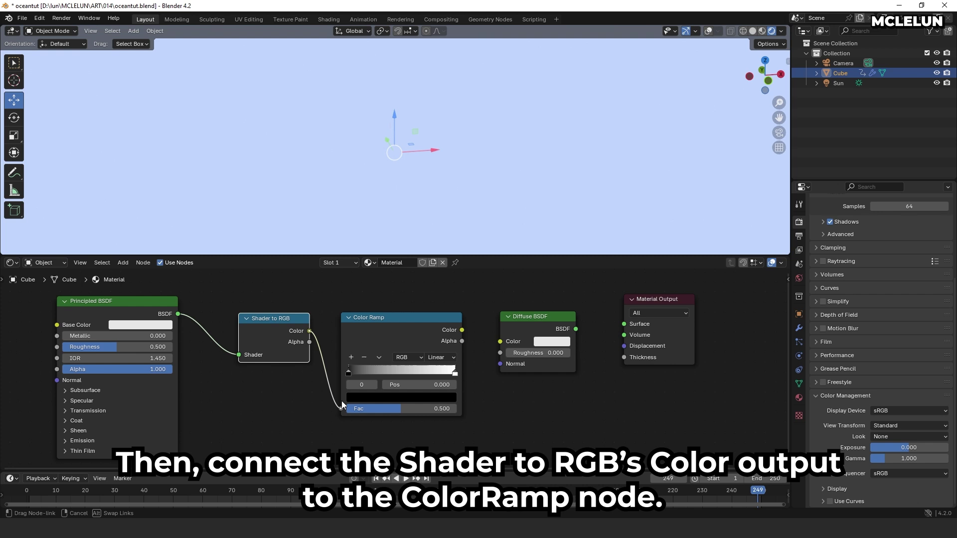
pyautogui.moveTo(342, 401); pyautogui.dragTo(342, 405)
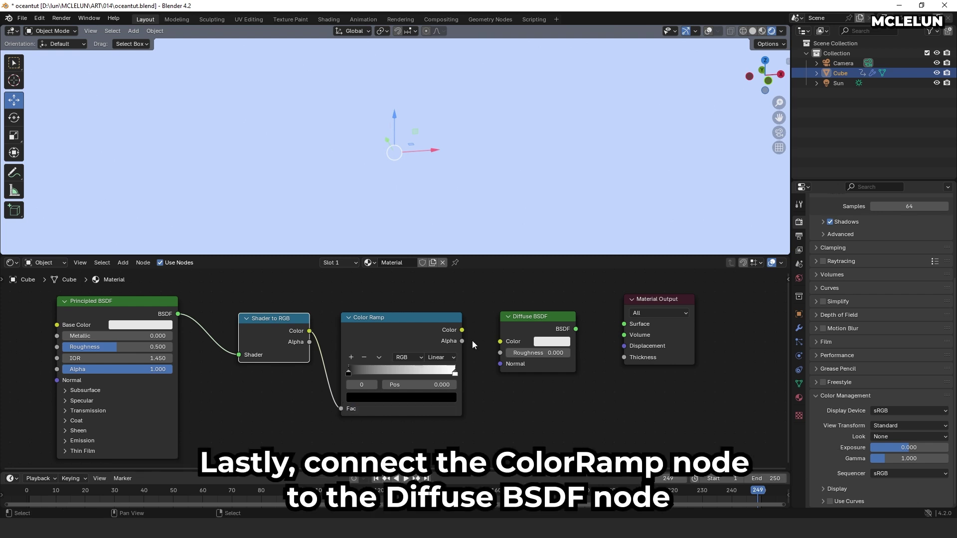
# - Connect the Color Ramp's Color to the Diffuse BSDF's Color and the Diffuse BSDF to the Material Output's Surface, tidying the node positions
pyautogui.moveTo(462, 330); pyautogui.dragTo(499, 344)
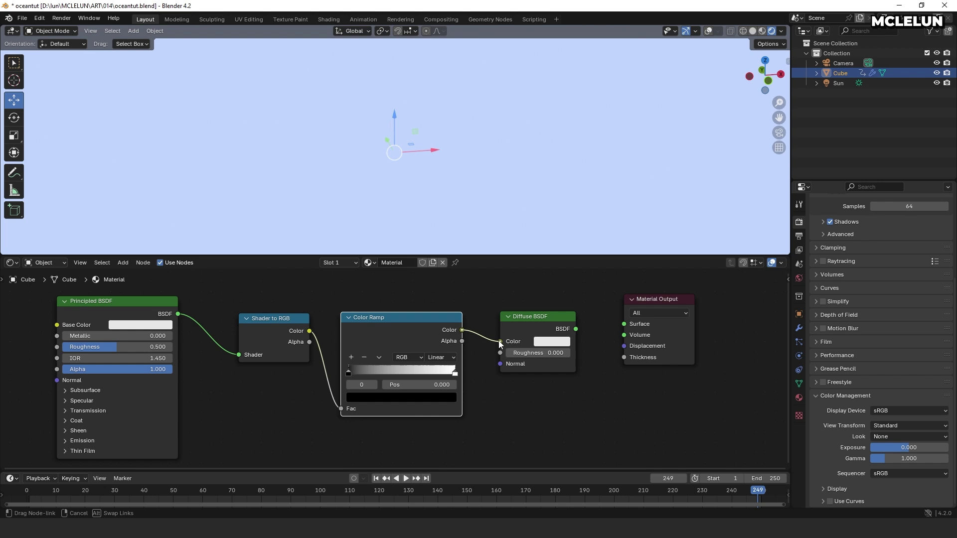
pyautogui.moveTo(500, 344); pyautogui.dragTo(500, 342)
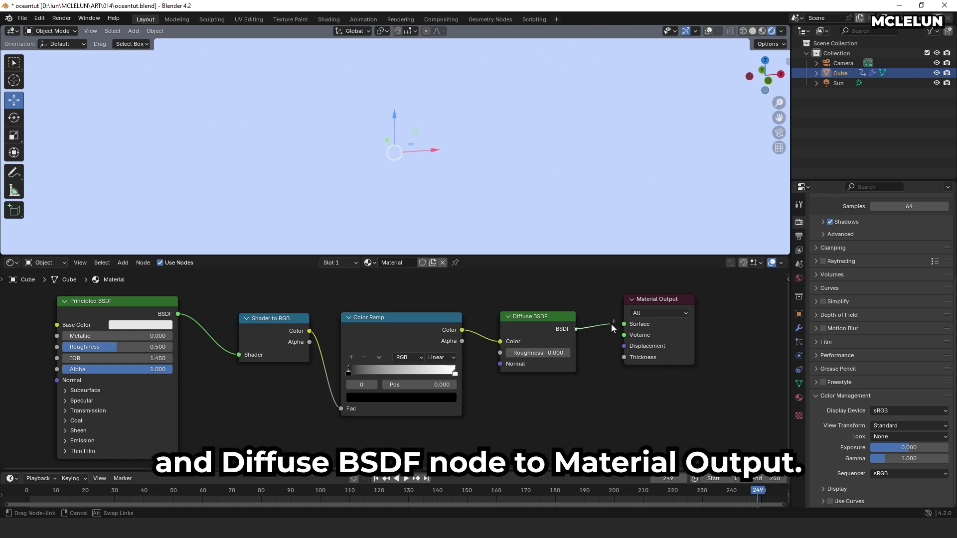
pyautogui.moveTo(622, 326); pyautogui.dragTo(622, 326)
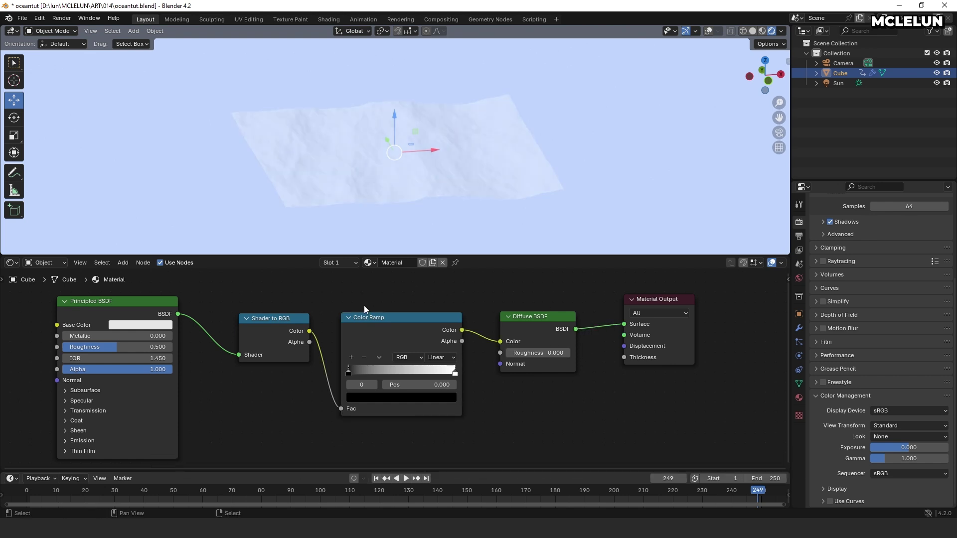
pyautogui.moveTo(366, 317); pyautogui.dragTo(364, 313)
pyautogui.moveTo(563, 319); pyautogui.dragTo(564, 332)
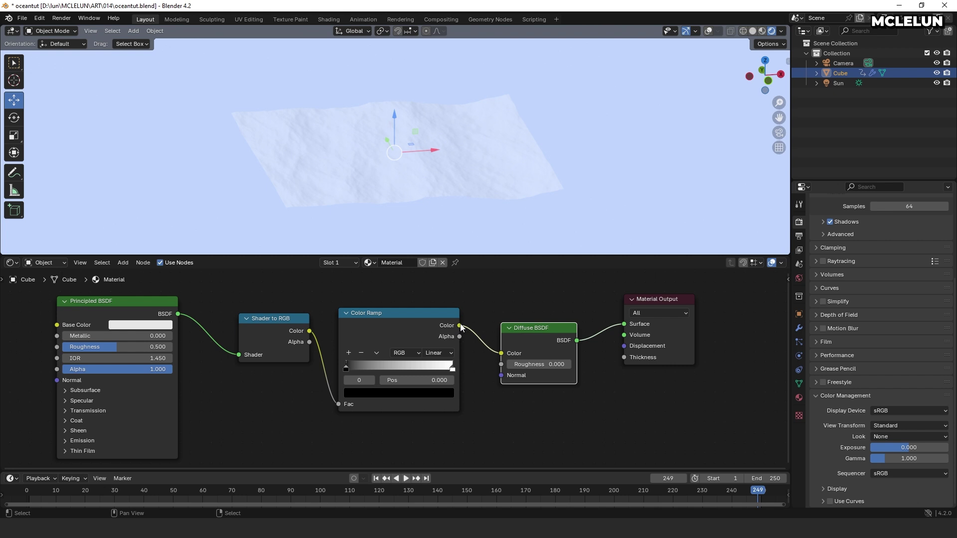
# - Try linking the Color Ramp's Color output directly to the Material Output's Surface and restore the Diffuse BSDF link
pyautogui.moveTo(459, 326); pyautogui.dragTo(625, 325)
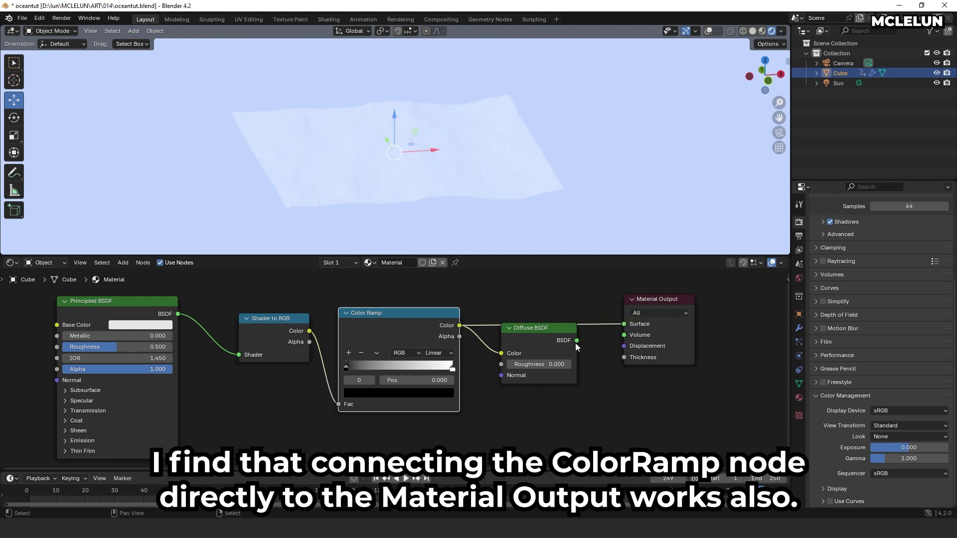
pyautogui.moveTo(576, 343); pyautogui.dragTo(623, 325)
# - Move the Color Ramp's black stop to about three quarters of the ramp and colour it dark blue
pyautogui.scroll(5, 348, 131)
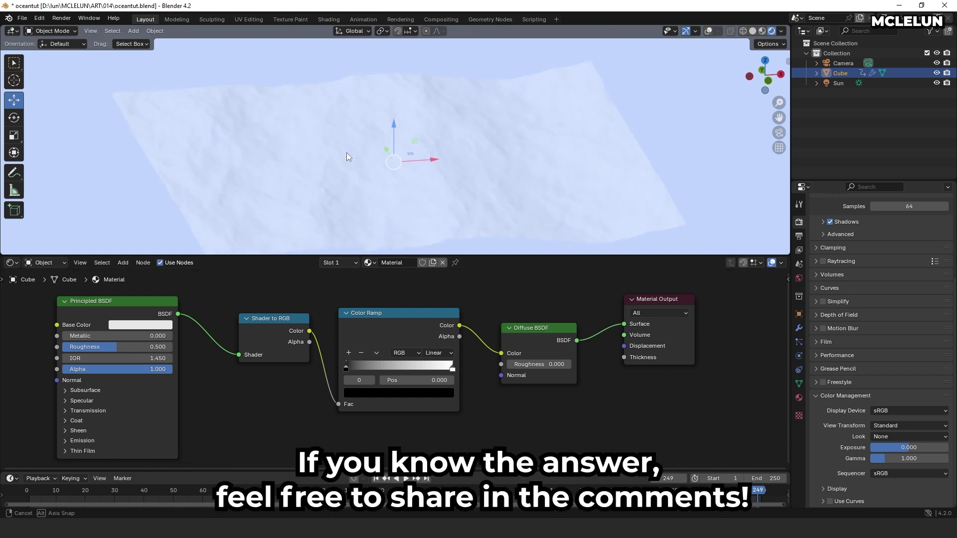
pyautogui.moveTo(357, 154); pyautogui.dragTo(376, 154, button='middle')
pyautogui.click(403, 316)
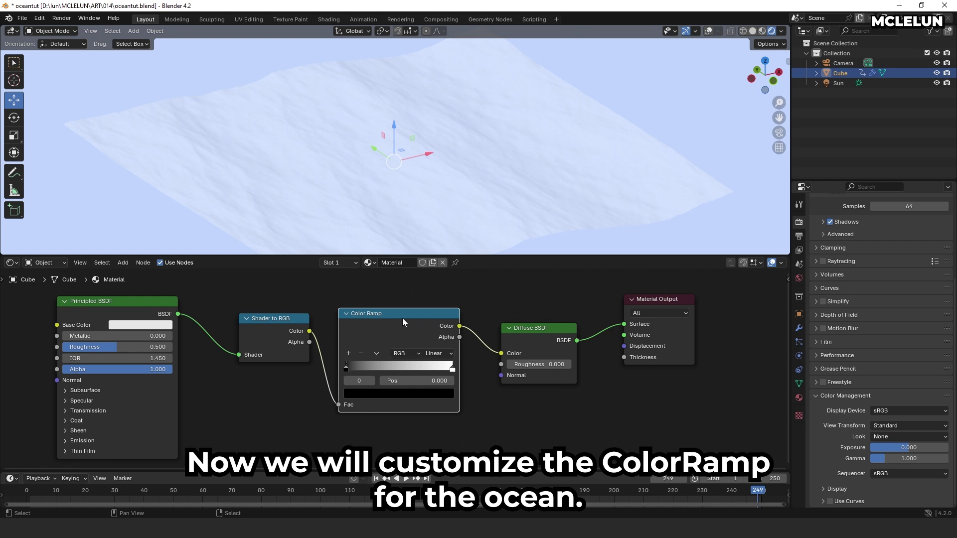
pyautogui.moveTo(345, 369); pyautogui.dragTo(425, 367)
pyautogui.click(440, 393)
pyautogui.moveTo(444, 271)
pyautogui.mouseDown()
pyautogui.moveTo(445, 256)
pyautogui.moveTo(445, 270)
pyautogui.moveTo(419, 251)
pyautogui.moveTo(445, 278)
pyautogui.moveTo(416, 241)
pyautogui.moveTo(411, 250)
pyautogui.moveTo(445, 261)
pyautogui.mouseUp()
pyautogui.click(413, 255)
# - Add two blue intermediate stops to the Color Ramp before the white end stop, placing stop 1 at 0.744
pyautogui.click(349, 353)
pyautogui.click(433, 394)
pyautogui.moveTo(432, 369); pyautogui.dragTo(441, 368)
pyautogui.click(348, 353)
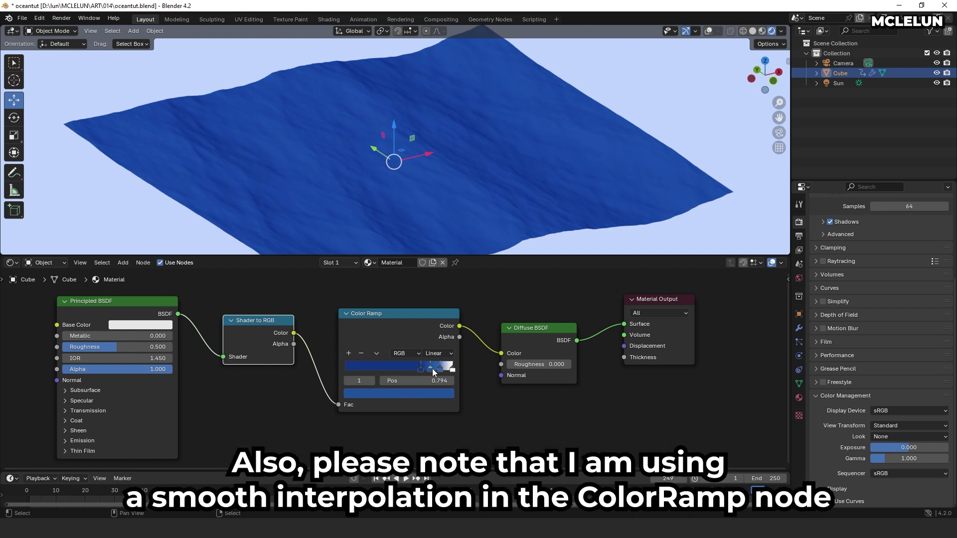
pyautogui.moveTo(427, 370); pyautogui.dragTo(424, 370)
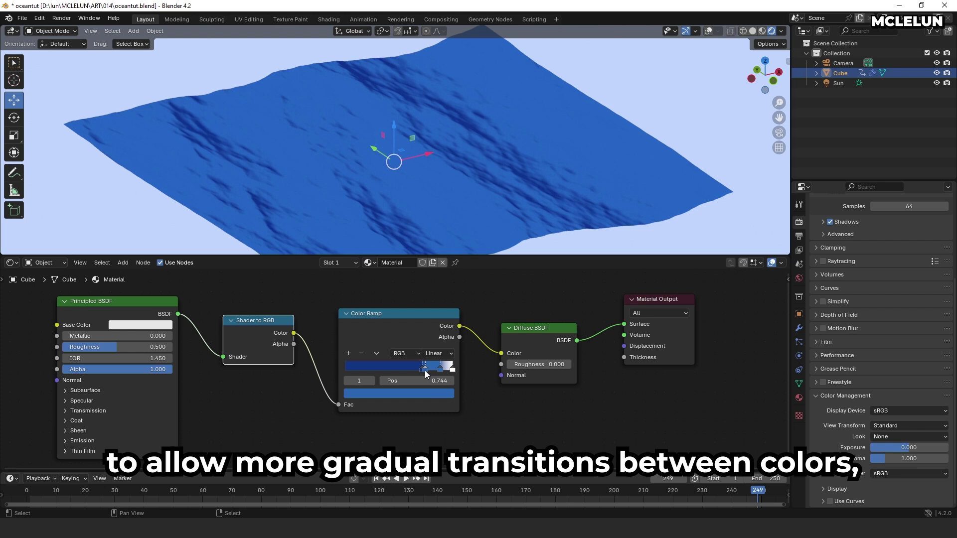
# - Move the Color Ramp's white end stop to position 0.918 and colour it bright sky blue
pyautogui.click(452, 369)
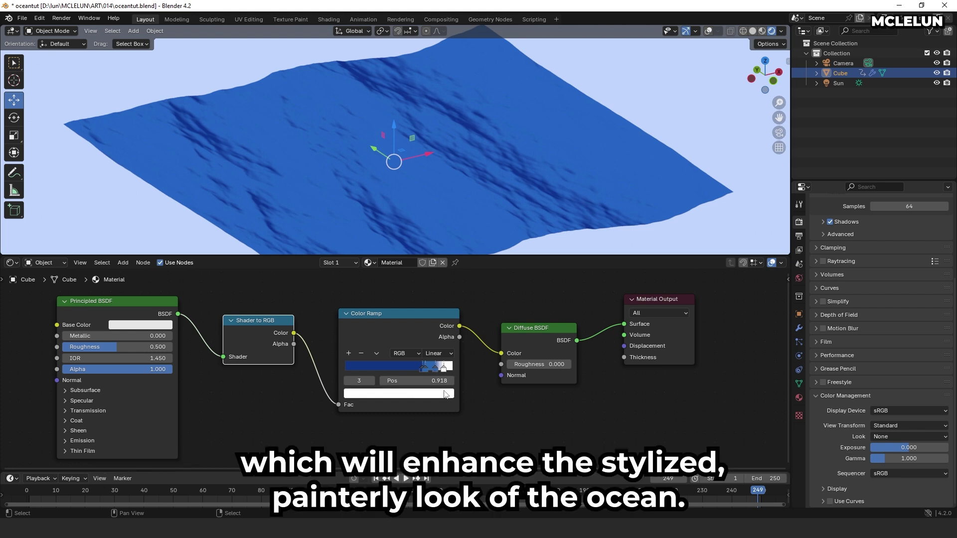
pyautogui.click(399, 393)
pyautogui.moveTo(394, 279); pyautogui.dragTo(405, 250)
pyautogui.scroll(4, 394, 369)
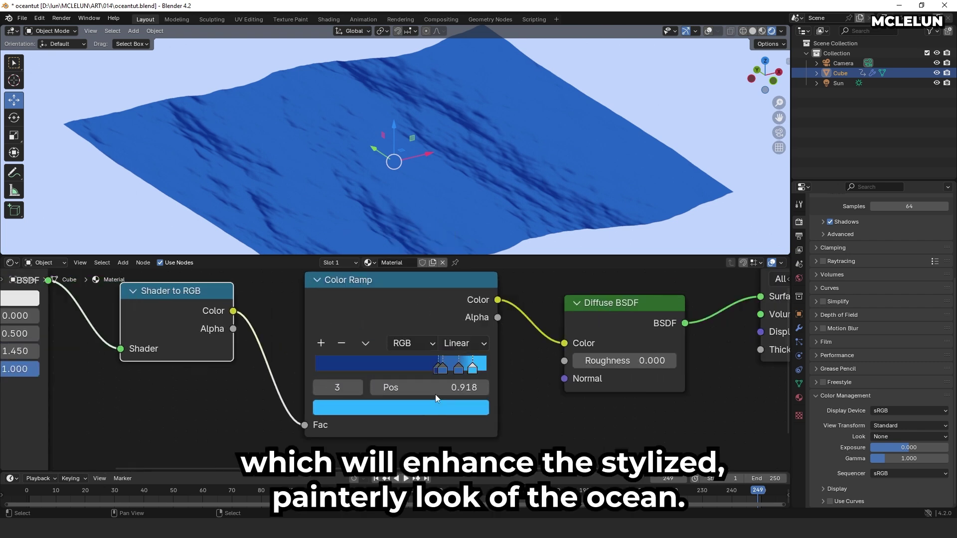
# - Fine-tune the blue stops of the Color Ramp, placing stop 0 at 0.736 and stop 2 at 0.866, and preview the animation
pyautogui.click(455, 370)
pyautogui.moveTo(454, 374); pyautogui.dragTo(461, 370)
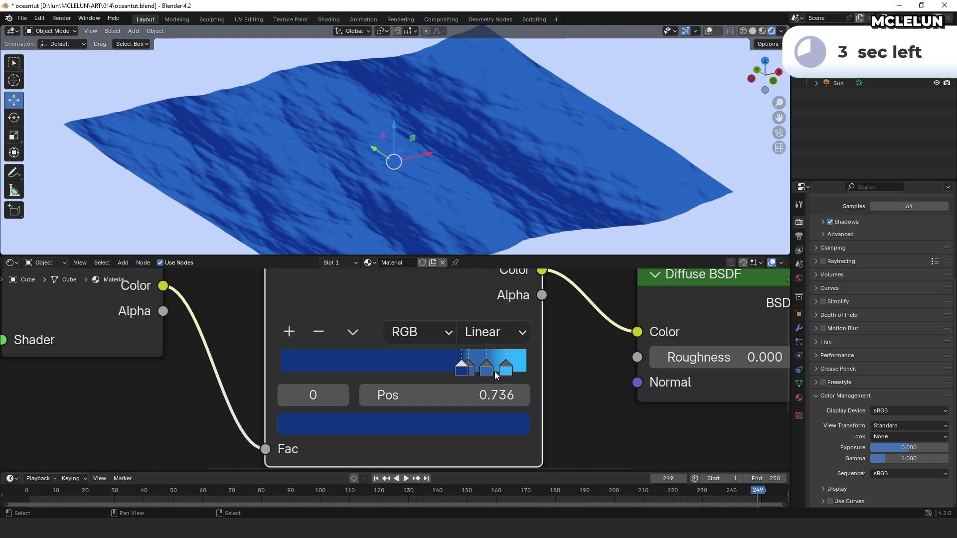
pyautogui.moveTo(505, 370); pyautogui.dragTo(508, 370)
pyautogui.moveTo(487, 371); pyautogui.dragTo(481, 370)
pyautogui.click(503, 371)
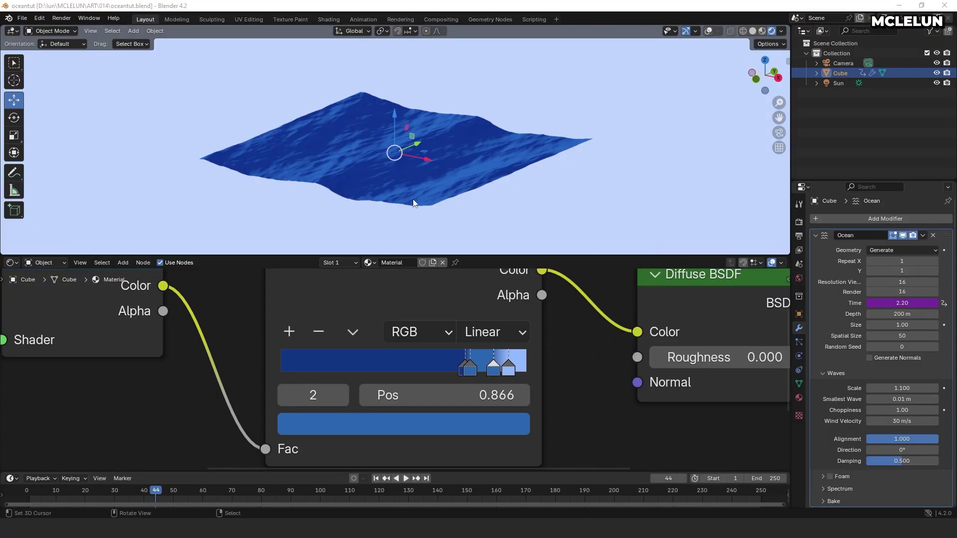
pyautogui.press('space')
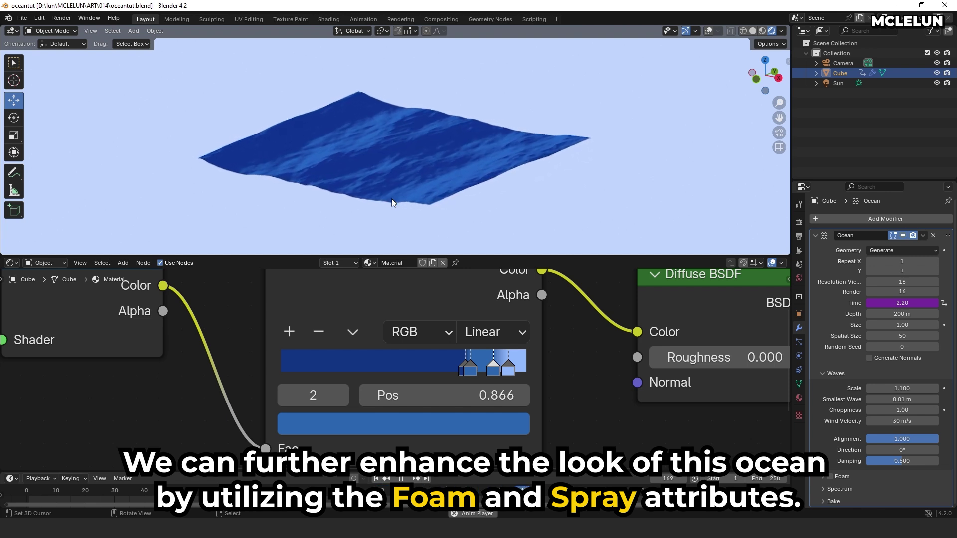
pyautogui.press('space')
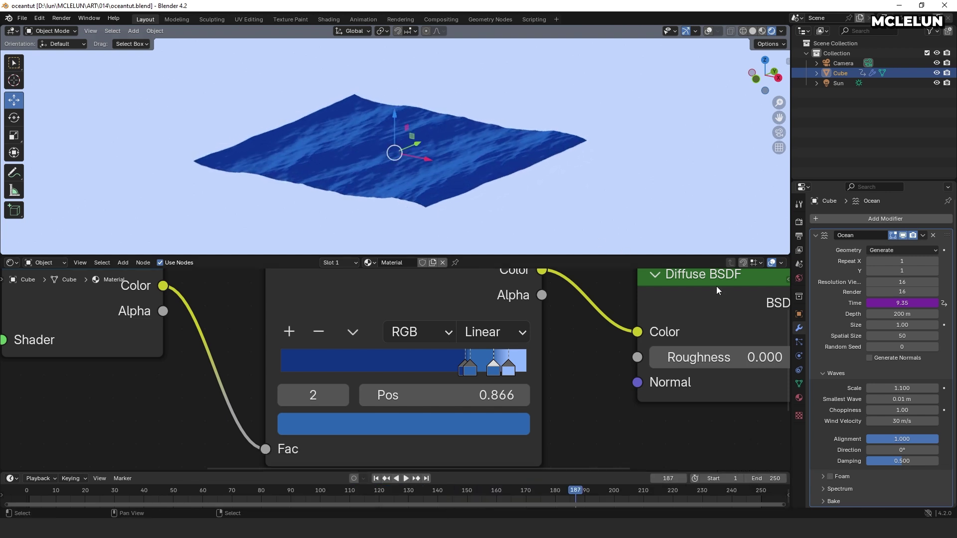
# - Enable the Foam and Spray options of the Ocean modifier
pyautogui.click(825, 476)
pyautogui.scroll(-2, 831, 449)
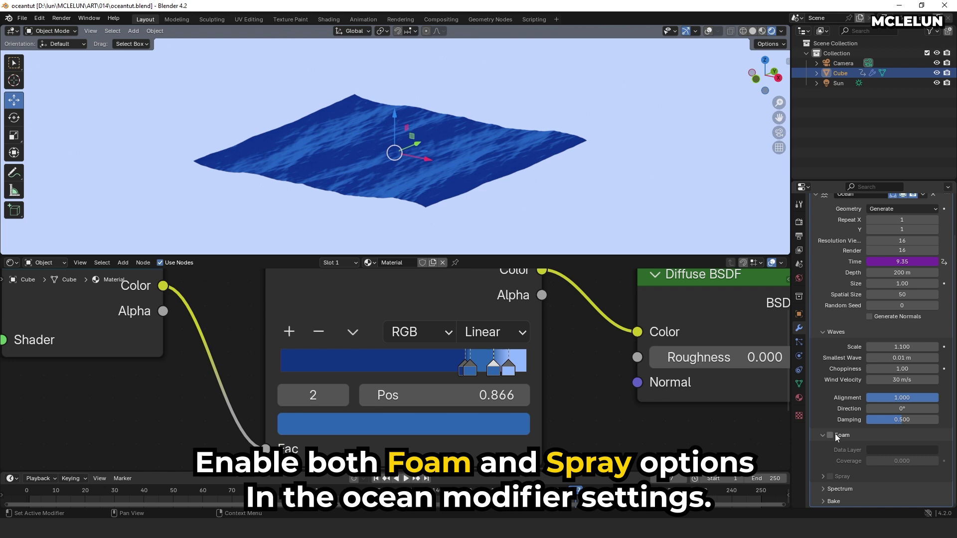
pyautogui.click(830, 435)
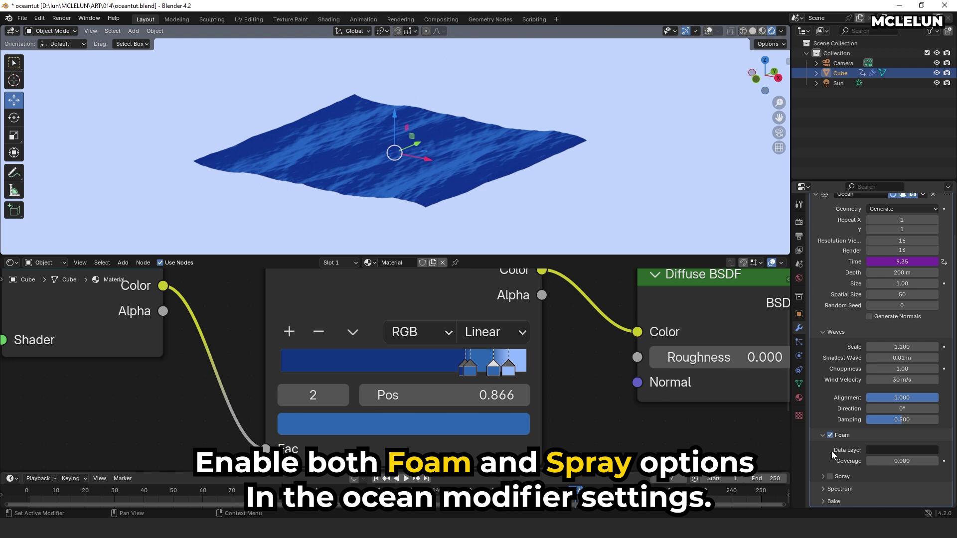
pyautogui.click(820, 476)
pyautogui.scroll(-2, 887, 444)
# - Name the Ocean modifier's foam data layer FOAM and its spray data layer SPRAY, and set the foam Coverage to 0.3
pyautogui.click(883, 422)
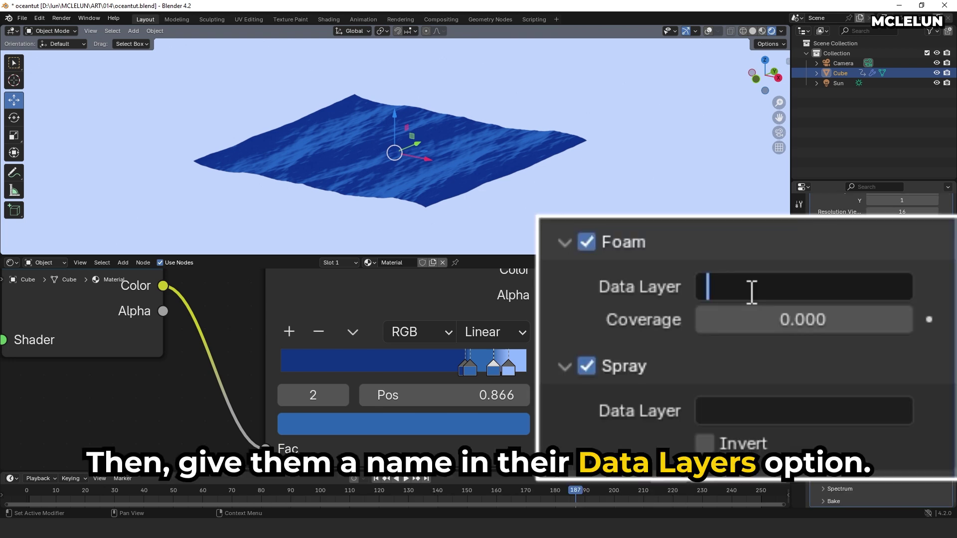
pyautogui.press('Return')
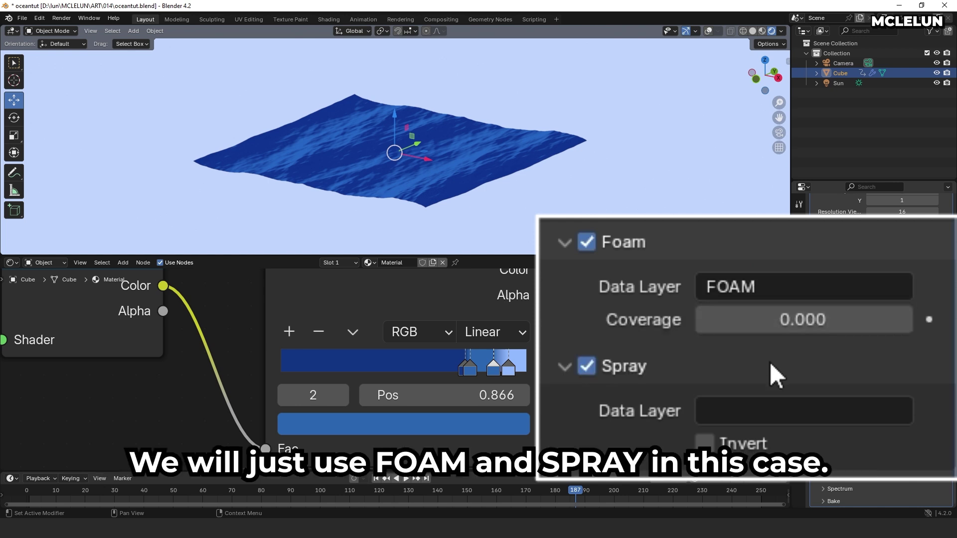
pyautogui.click(765, 409)
pyautogui.write('S')
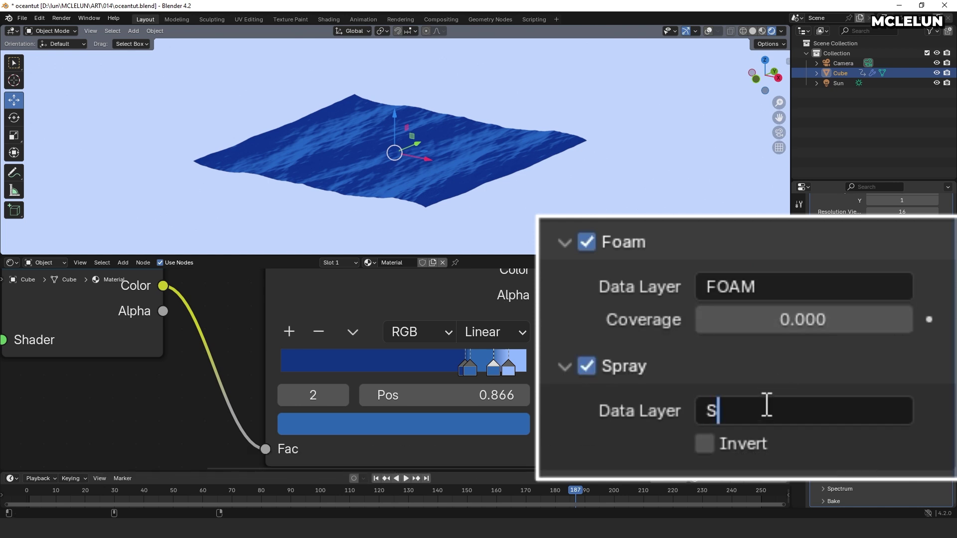
pyautogui.write('PRAY')
pyautogui.press('Return')
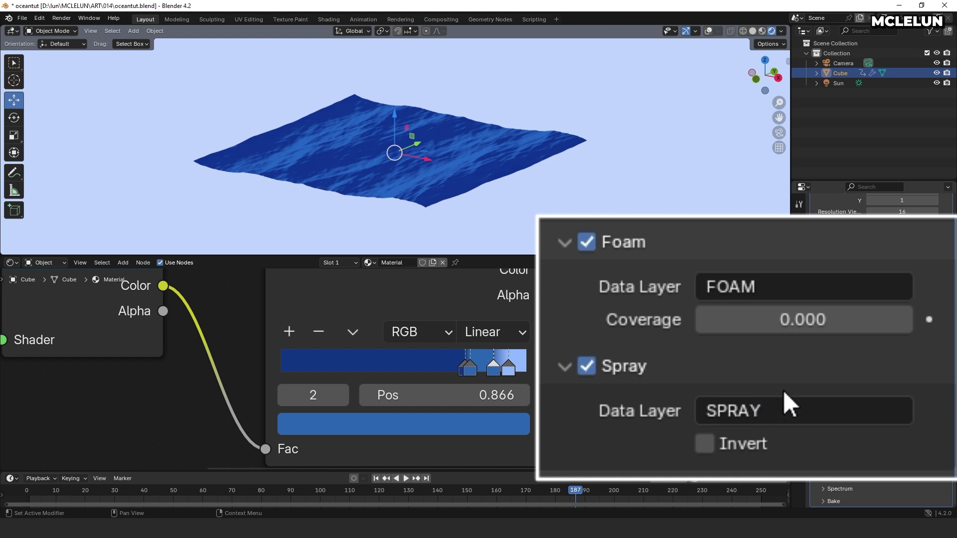
pyautogui.click(792, 324)
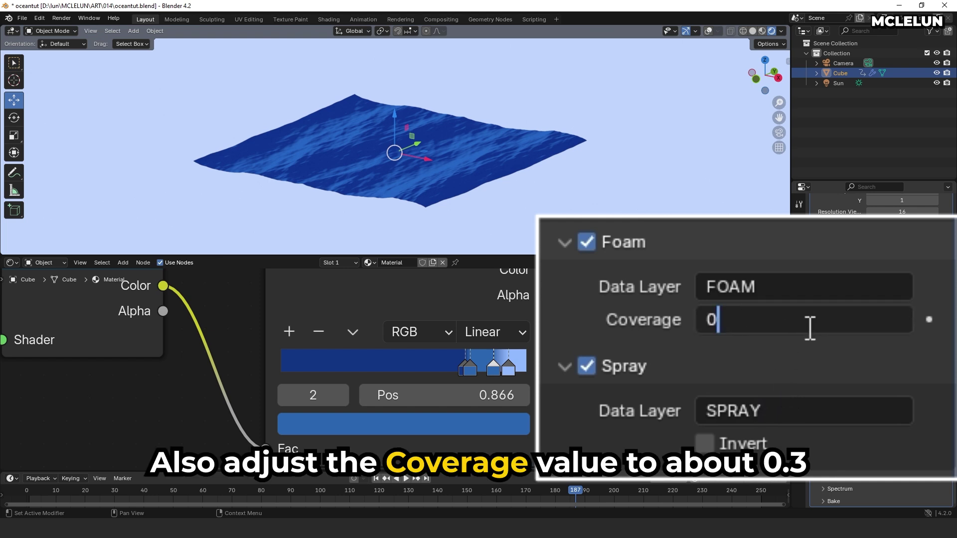
pyautogui.write('0.3')
pyautogui.press('Return')
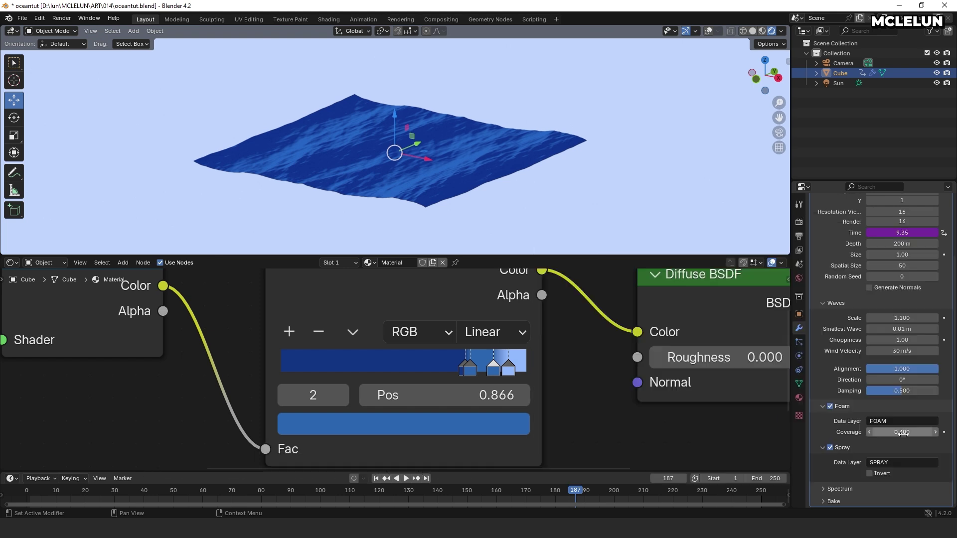
# - Add an Attribute node to the ocean material in the free space below the Shader to RGB node
pyautogui.press('Home')
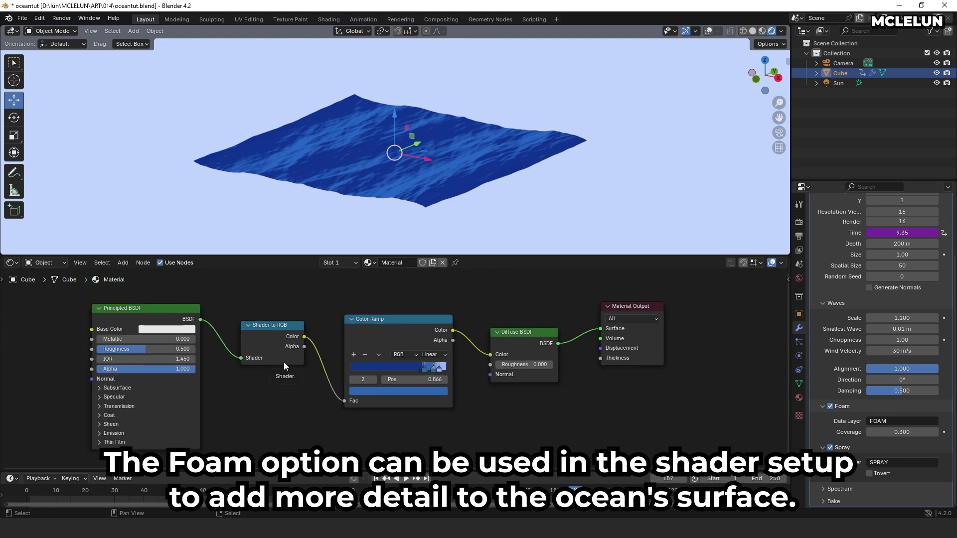
pyautogui.press('Home')
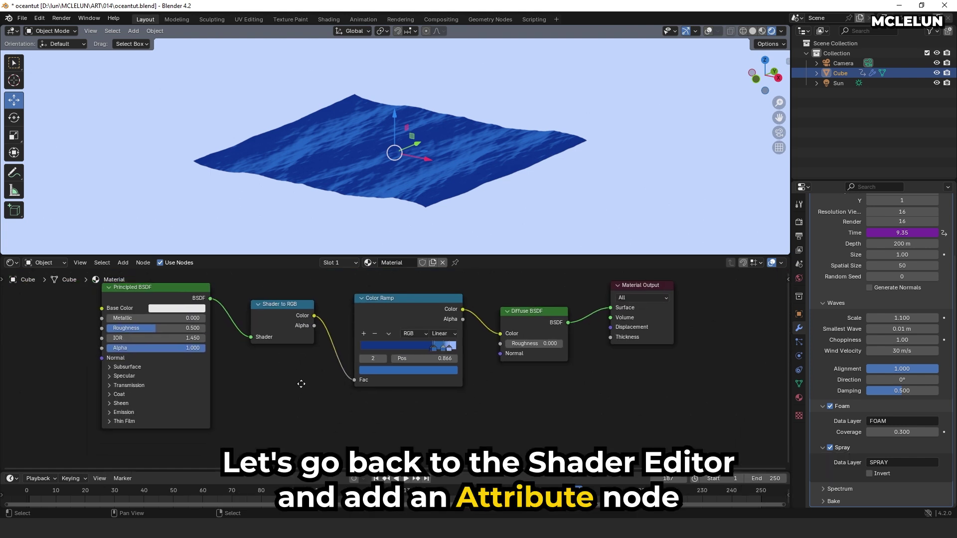
pyautogui.hotkey('shift', 'a')
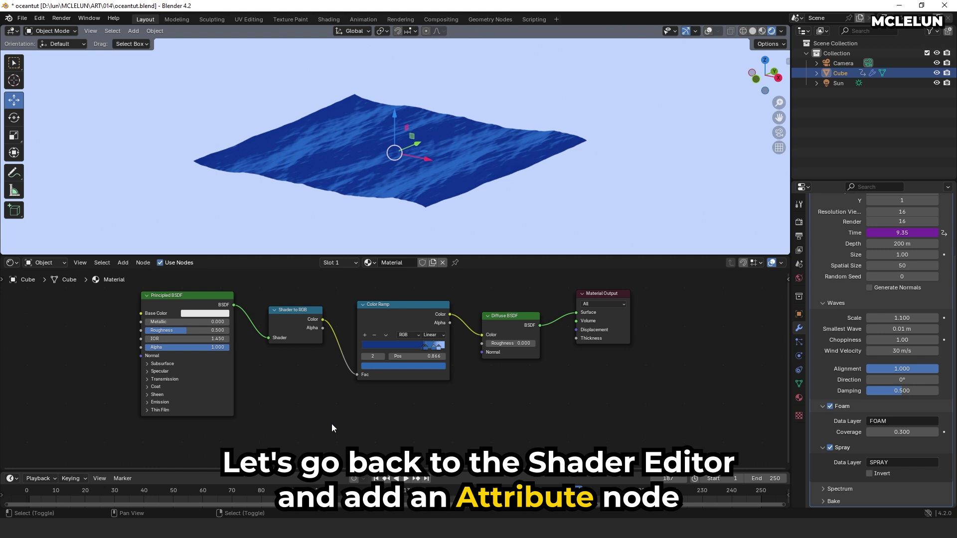
pyautogui.moveTo(332, 427)
pyautogui.click(313, 391)
pyautogui.write('att')
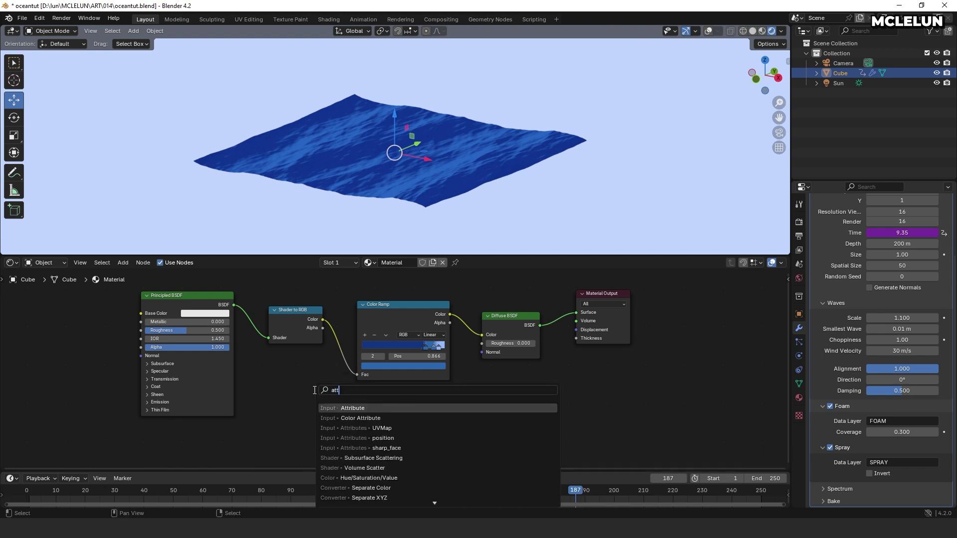
pyautogui.click(364, 410)
pyautogui.click(306, 407)
pyautogui.moveTo(320, 412); pyautogui.dragTo(313, 373, button='middle')
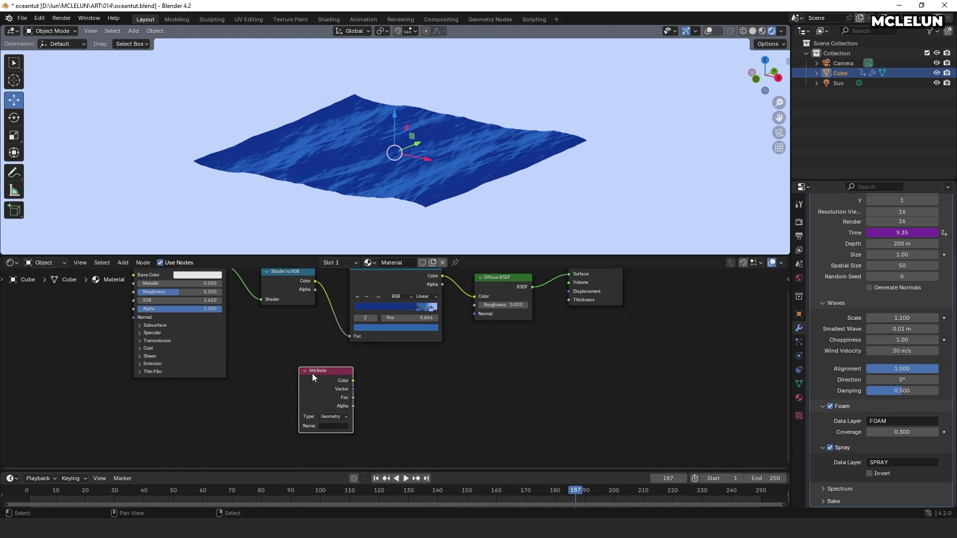
# - Add a second Color Ramp beside the Attribute node and link the Attribute's Color output to its Fac input
pyautogui.hotkey('shift', 'a')
pyautogui.click(398, 389)
pyautogui.write('colo')
pyautogui.press('Down')
pyautogui.press('Return')
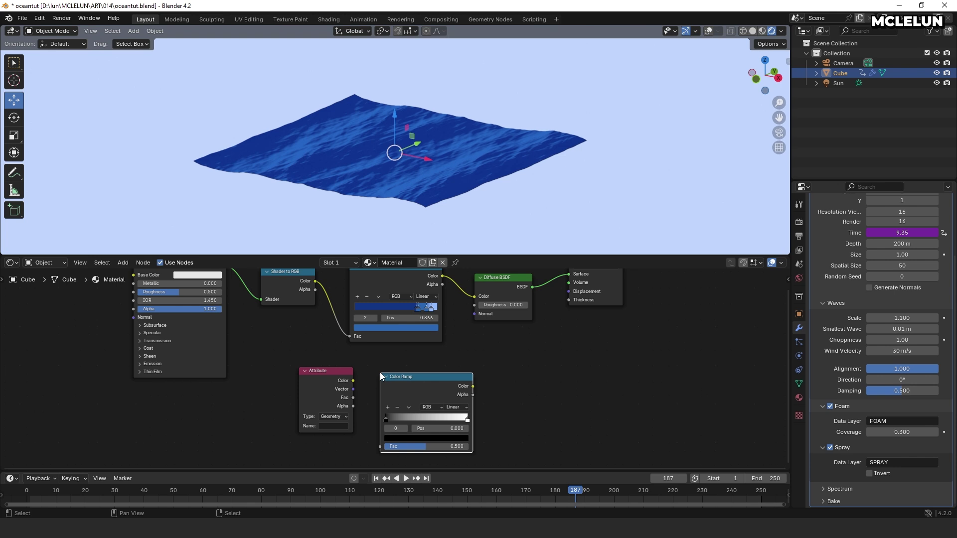
pyautogui.moveTo(381, 362); pyautogui.dragTo(379, 352, button='middle')
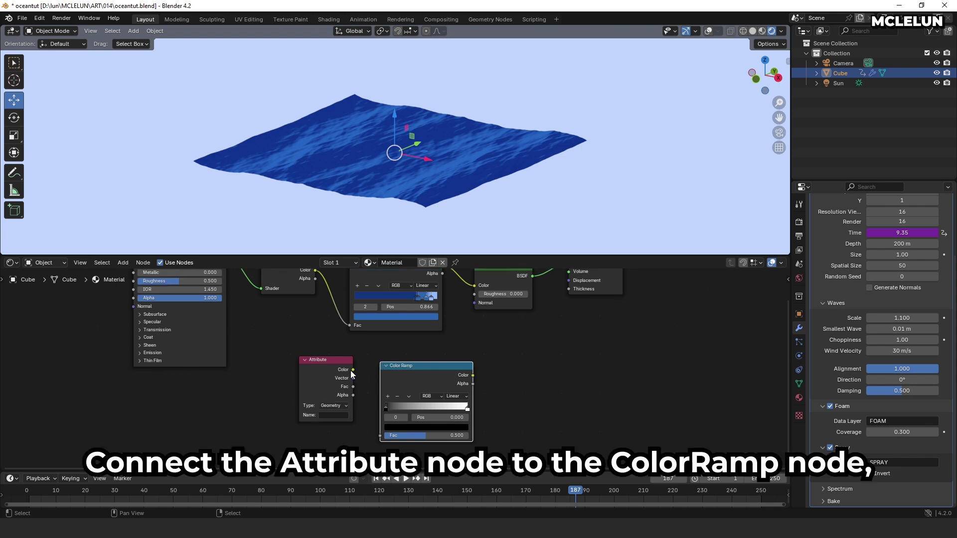
pyautogui.moveTo(353, 370); pyautogui.dragTo(380, 436)
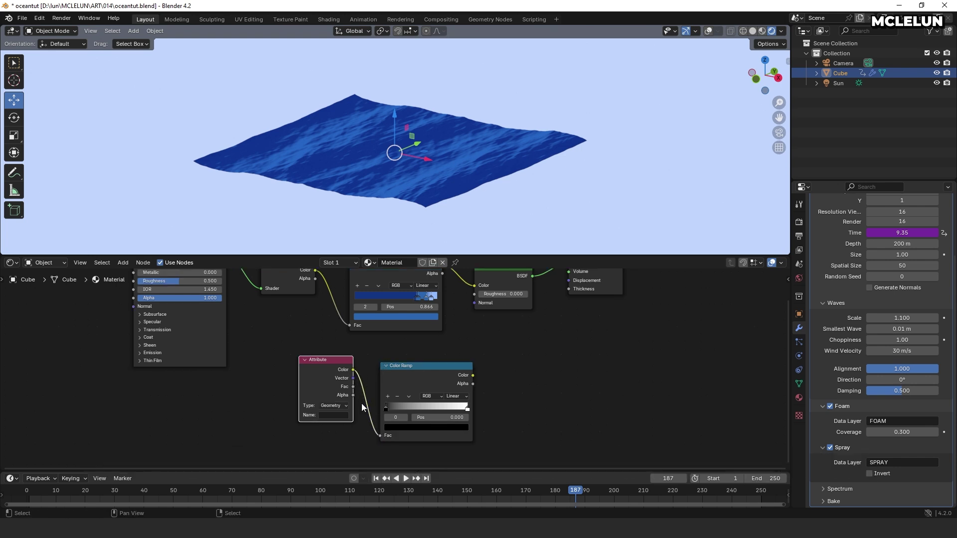
# - Move the Attribute node away from the new Color Ramp and set its attribute name to FOAM
pyautogui.moveTo(329, 363); pyautogui.dragTo(299, 386)
pyautogui.moveTo(295, 379); pyautogui.dragTo(303, 356, button='middle')
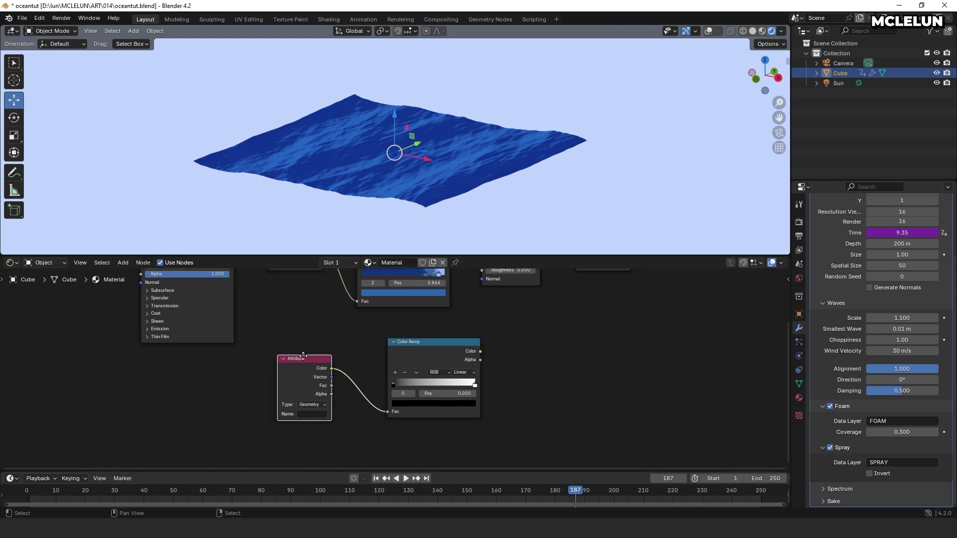
pyautogui.click(312, 415)
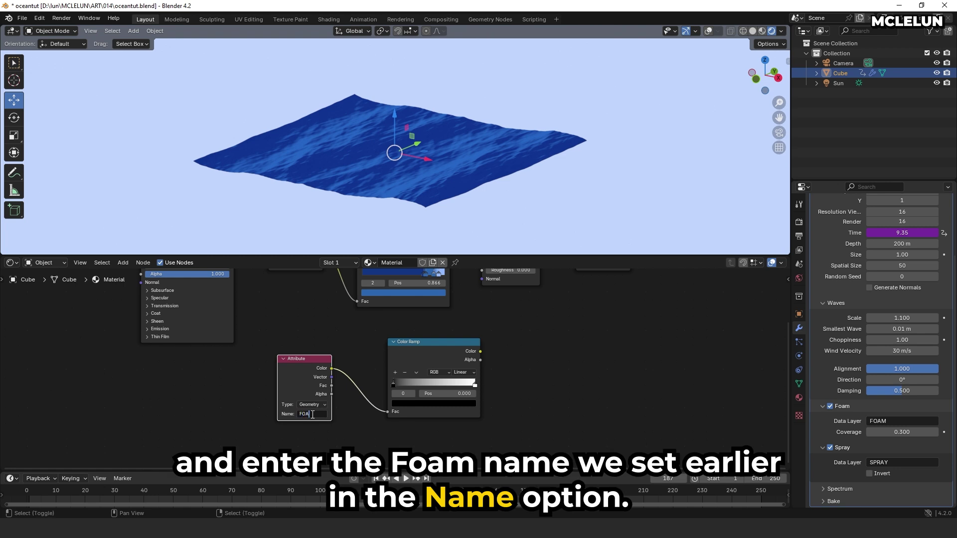
pyautogui.write('FOAM')
pyautogui.press('Return')
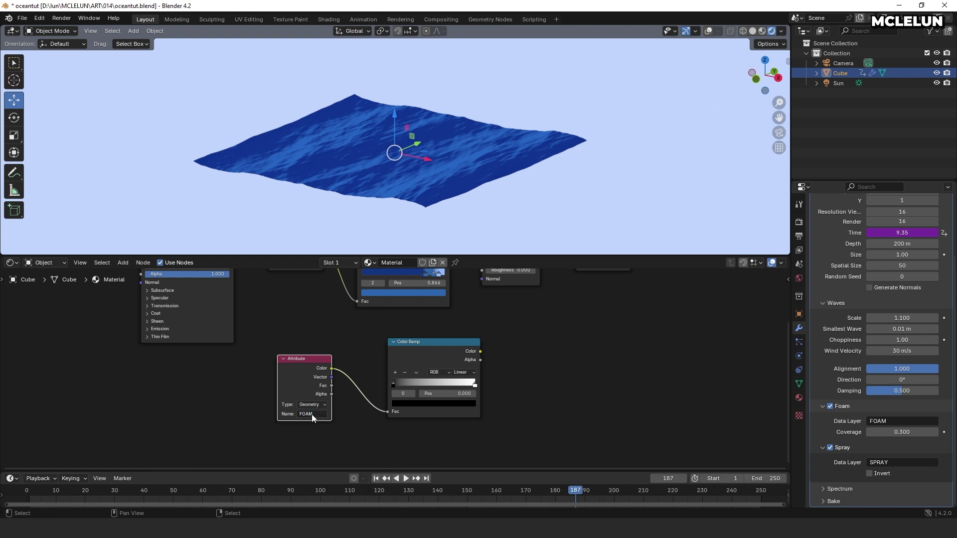
# - Link the foam Color Ramp's Color output to the Diffuse BSDF's Color input in place of the blue Color Ramp
pyautogui.moveTo(491, 369); pyautogui.dragTo(494, 399, button='middle')
pyautogui.moveTo(538, 370); pyautogui.dragTo(517, 406, button='middle')
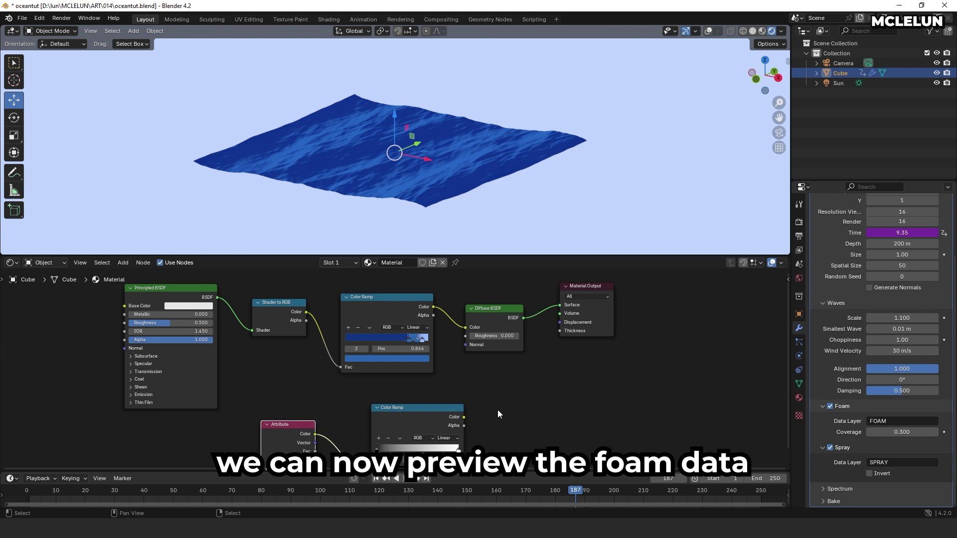
pyautogui.moveTo(463, 417); pyautogui.dragTo(465, 327)
pyautogui.moveTo(431, 422); pyautogui.dragTo(436, 407, button='middle')
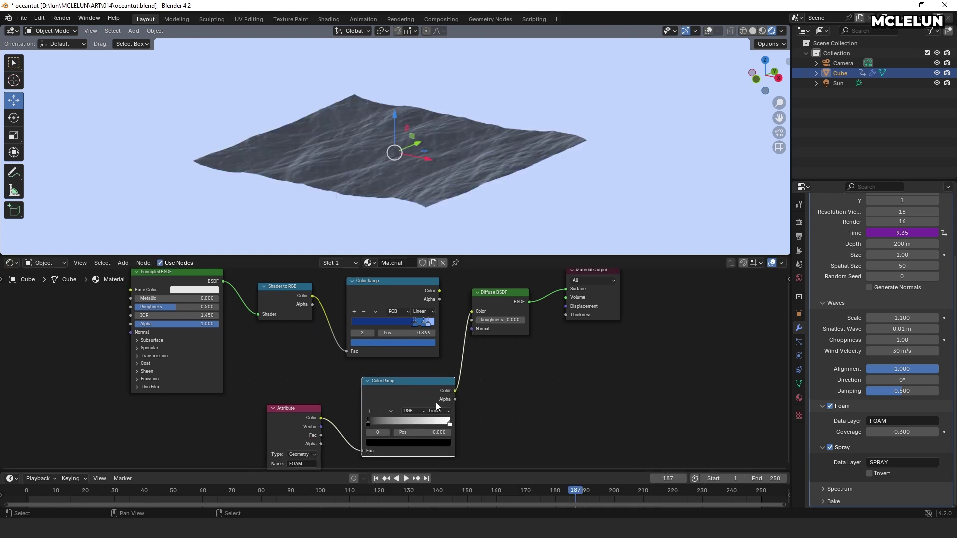
# - Move the foam Color Ramp's stops inward, with the black stop at 0.123, and preview the animation
pyautogui.moveTo(449, 424); pyautogui.dragTo(378, 424)
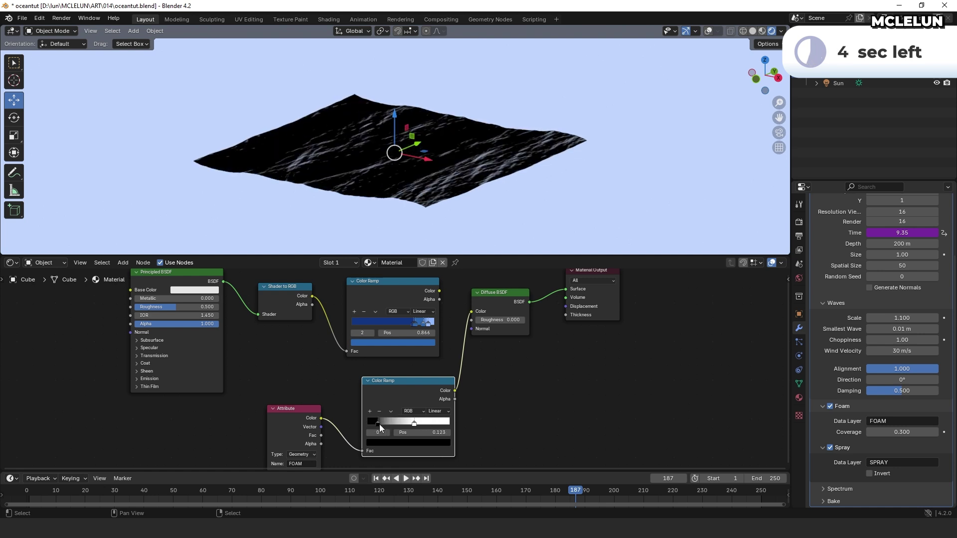
pyautogui.press('space')
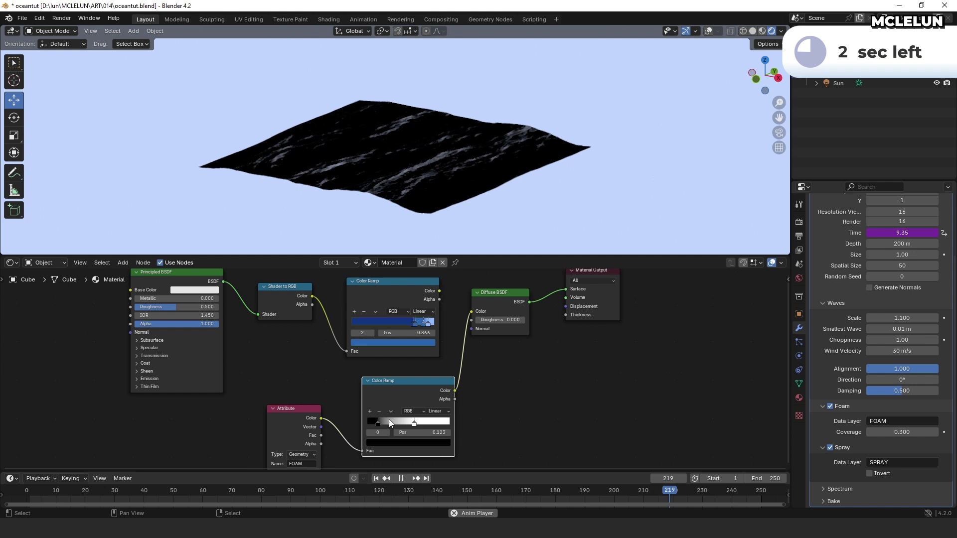
pyautogui.press('space')
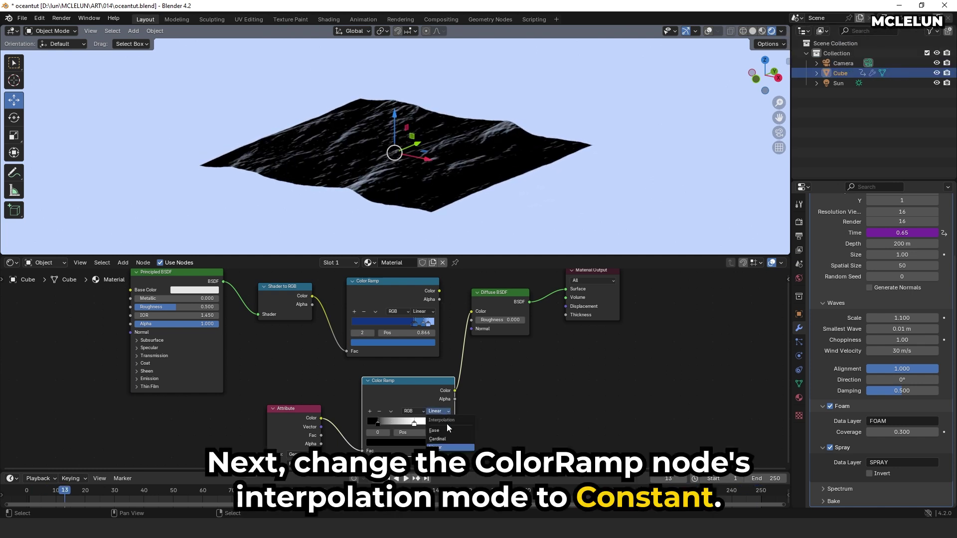
# - Set the foam Color Ramp to Constant interpolation with its white stop at 0.191, and preview the foam pattern during playback
pyautogui.click(448, 463)
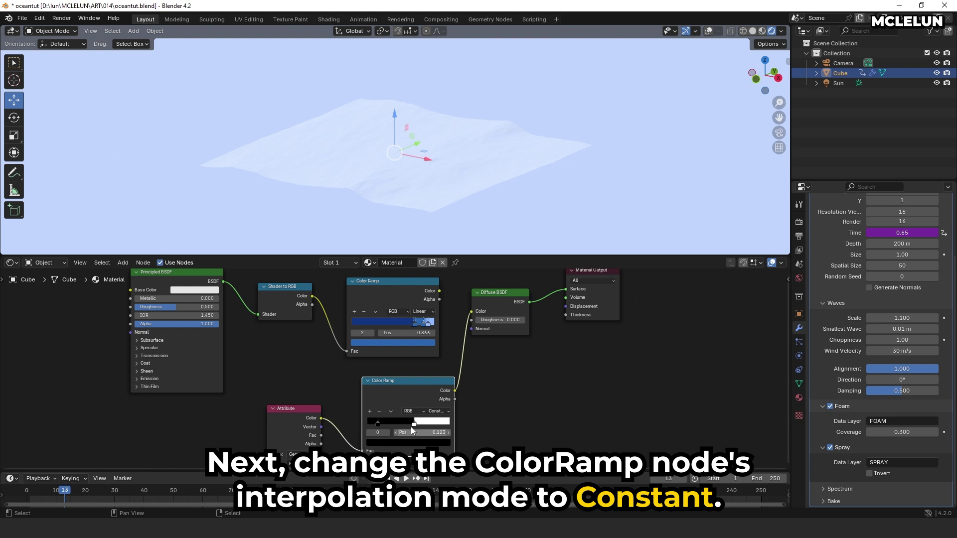
pyautogui.moveTo(412, 424); pyautogui.dragTo(372, 422)
pyautogui.moveTo(391, 422); pyautogui.dragTo(388, 424)
pyautogui.press('space')
pyautogui.moveTo(434, 152); pyautogui.dragTo(448, 169, button='middle')
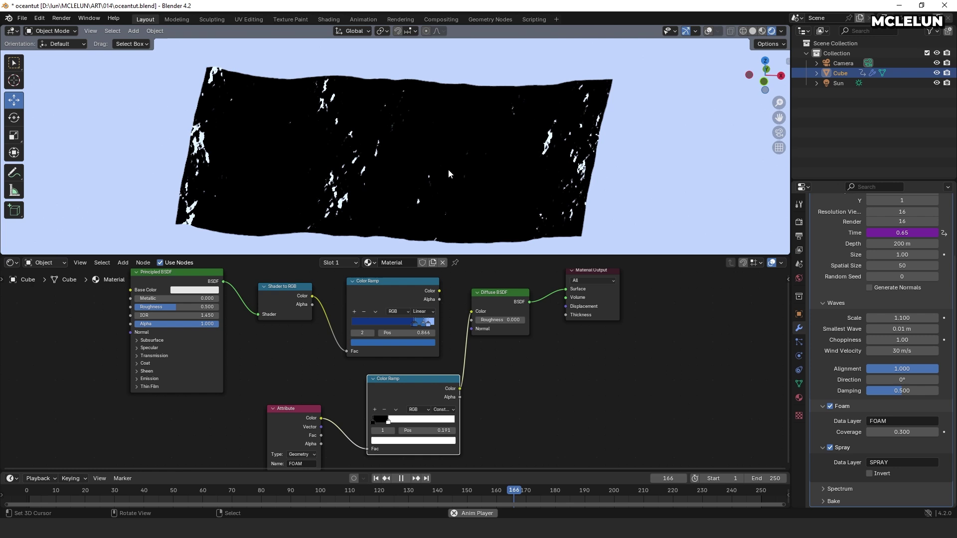
pyautogui.press('space')
# - Spread out the material nodes to leave free space between the two Color Ramps and the Diffuse BSDF
pyautogui.moveTo(583, 269); pyautogui.dragTo(533, 294, button='middle')
pyautogui.moveTo(537, 294); pyautogui.dragTo(615, 299)
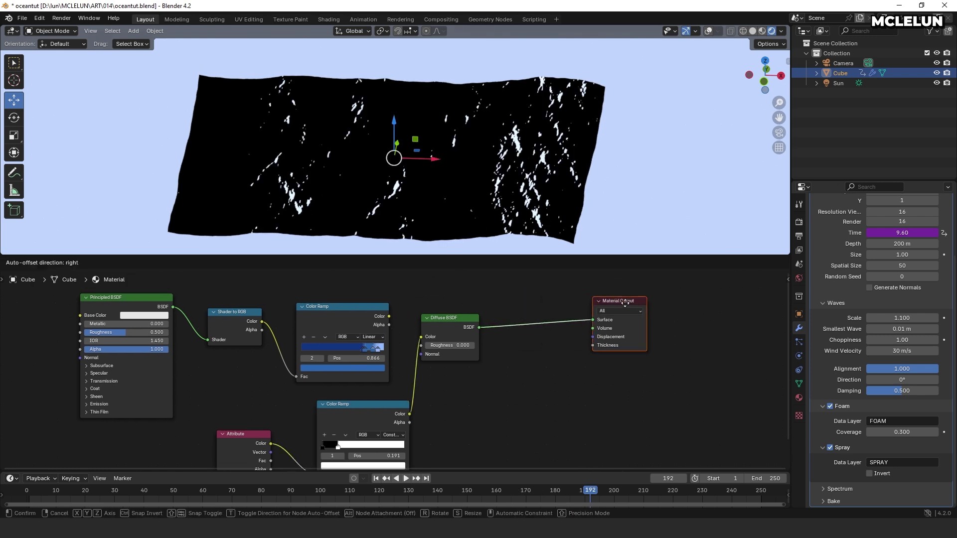
pyautogui.moveTo(456, 321); pyautogui.dragTo(521, 333)
pyautogui.moveTo(332, 327); pyautogui.dragTo(350, 330)
pyautogui.moveTo(349, 331); pyautogui.dragTo(341, 301, button='middle')
pyautogui.moveTo(235, 415); pyautogui.dragTo(215, 410)
pyautogui.moveTo(336, 386); pyautogui.dragTo(325, 386)
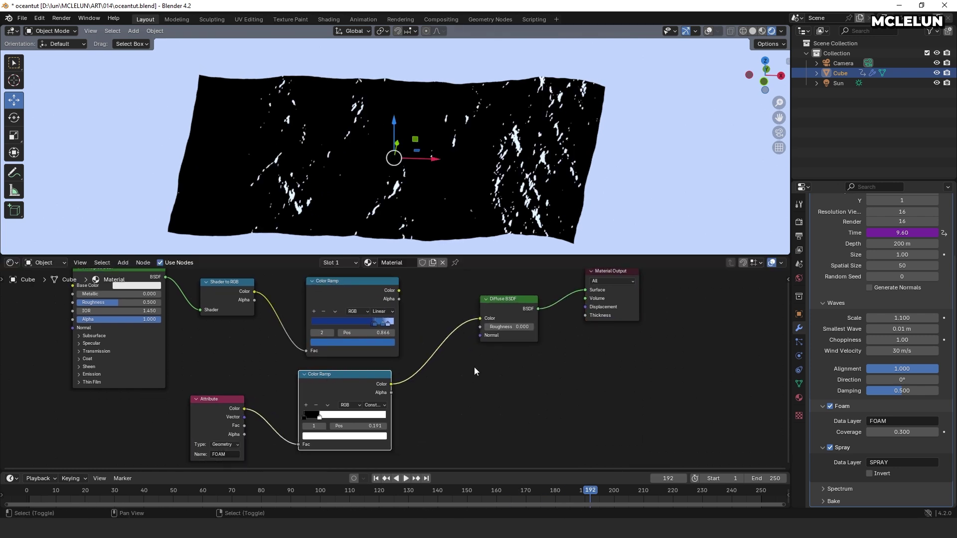
# - Insert a Mix Color node into the link between the foam Color Ramp and the Diffuse BSDF
pyautogui.hotkey('shift', 'a')
pyautogui.click(464, 366)
pyautogui.write('mix')
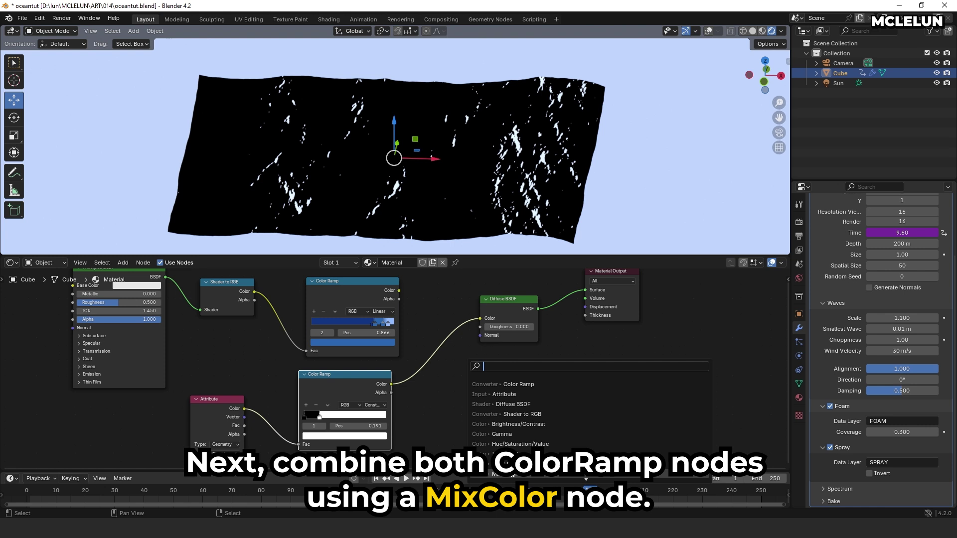
pyautogui.press('Return')
pyautogui.click(466, 326)
pyautogui.moveTo(464, 322); pyautogui.dragTo(427, 324, button='middle')
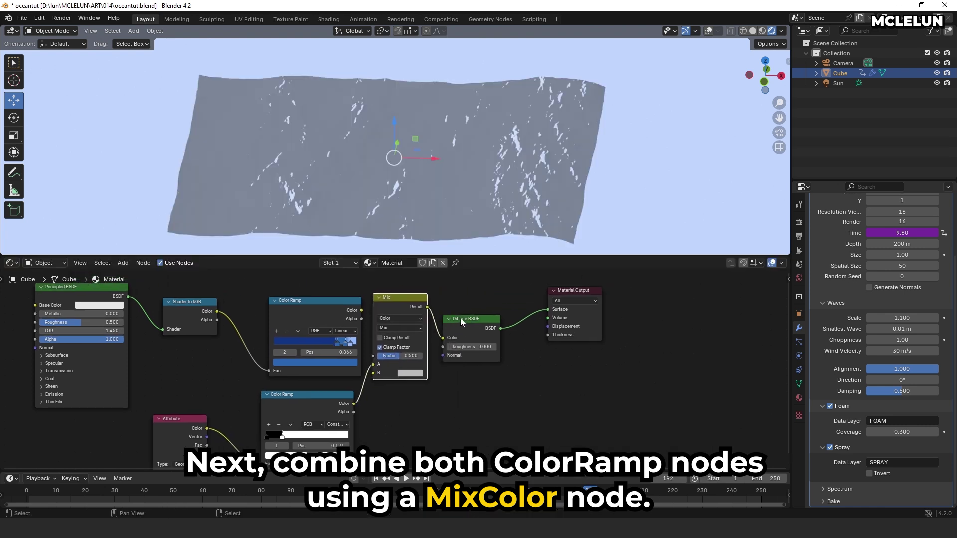
# - Space out the Mix and Diffuse BSDF nodes, and link the blue Color Ramp to Mix input A and the foam Color Ramp to B
pyautogui.moveTo(460, 318); pyautogui.dragTo(475, 314)
pyautogui.moveTo(411, 300); pyautogui.dragTo(425, 300)
pyautogui.moveTo(388, 376); pyautogui.dragTo(388, 373)
pyautogui.moveTo(361, 310); pyautogui.dragTo(388, 365)
pyautogui.moveTo(388, 365); pyautogui.dragTo(409, 349, button='middle')
# - Set the Mix node's blending mode to Screen and preview the combined water and foam during playback
pyautogui.click(435, 313)
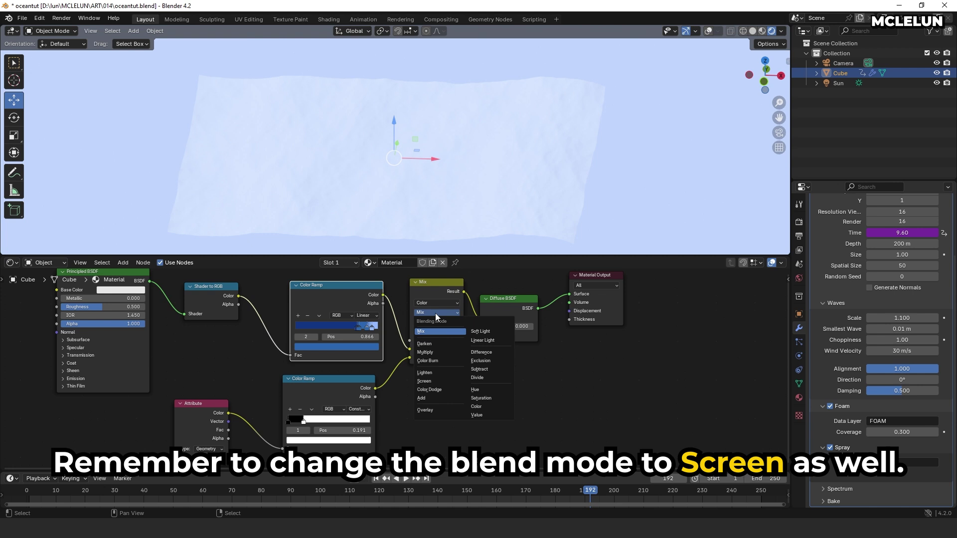
pyautogui.click(424, 381)
pyautogui.moveTo(442, 219); pyautogui.dragTo(465, 211, button='middle')
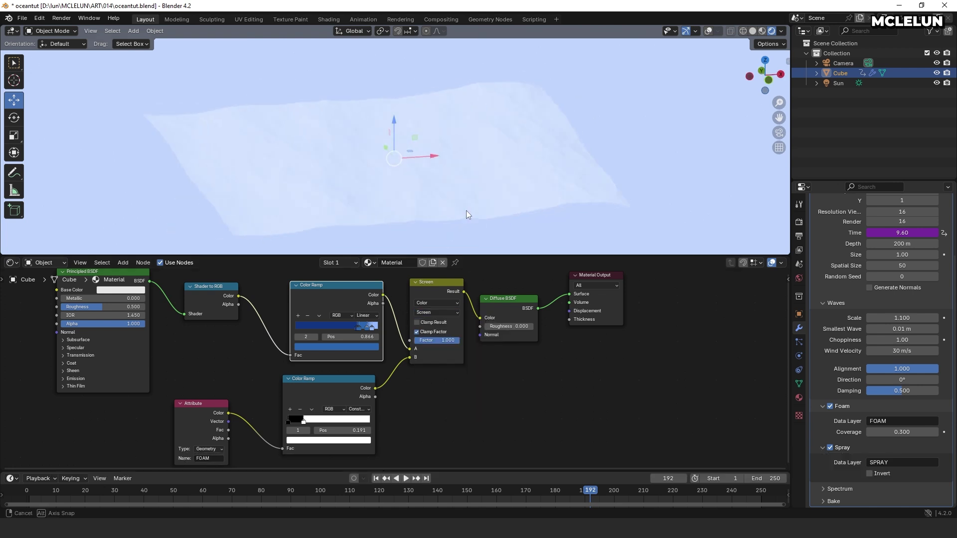
pyautogui.moveTo(436, 373); pyautogui.dragTo(443, 365, button='middle')
pyautogui.press('space')
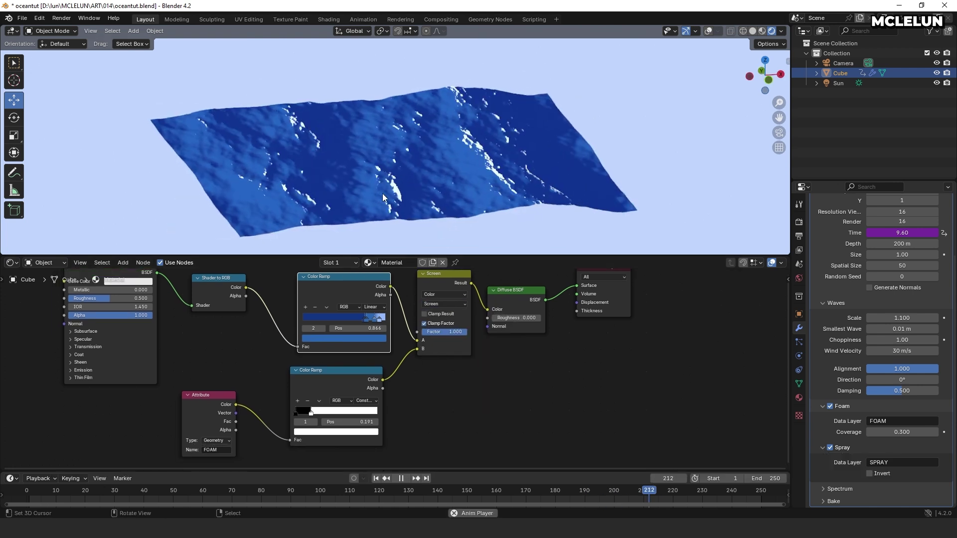
pyautogui.moveTo(418, 194); pyautogui.dragTo(369, 195, button='middle')
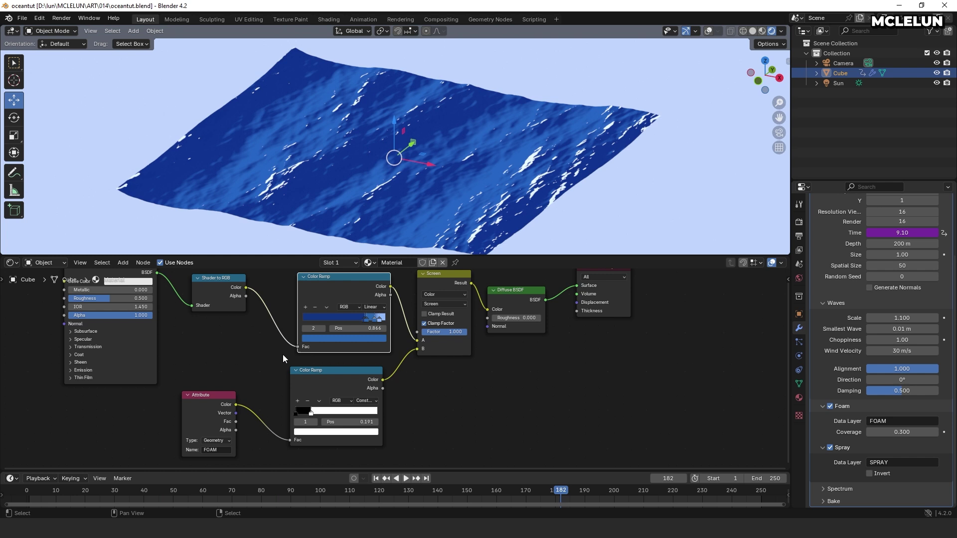
# - Create a new node group for the ocean in the Geometry Node Editor and move Group Input farther from Group Output
pyautogui.click(12, 263)
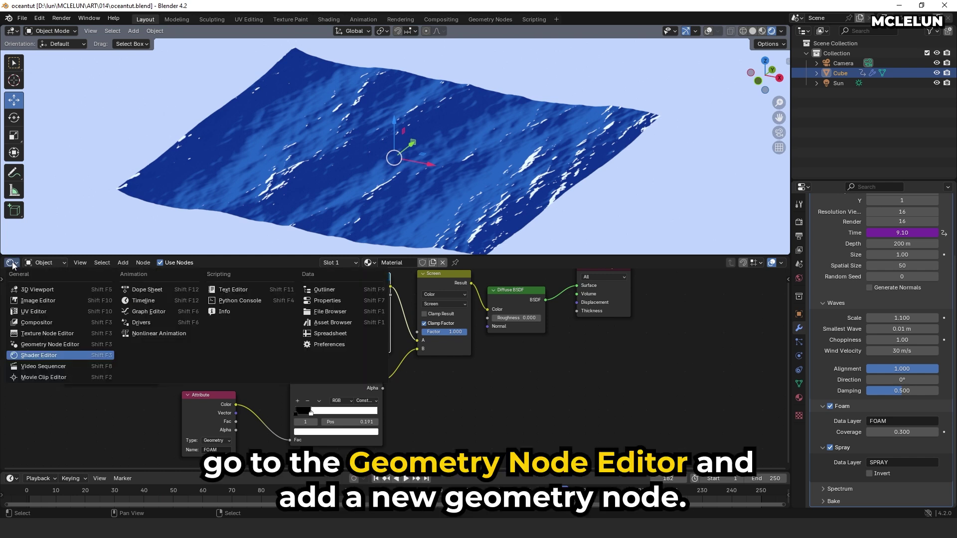
pyautogui.click(95, 343)
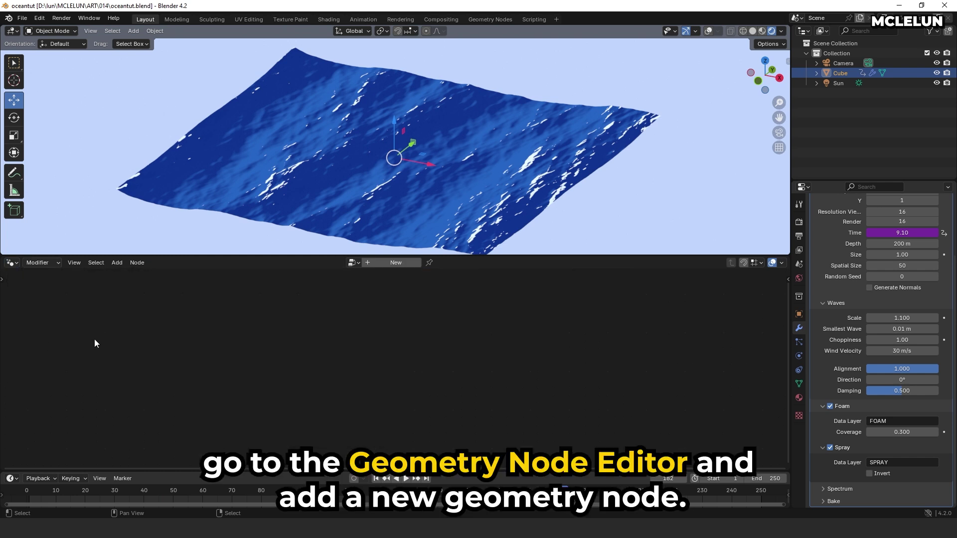
pyautogui.click(388, 264)
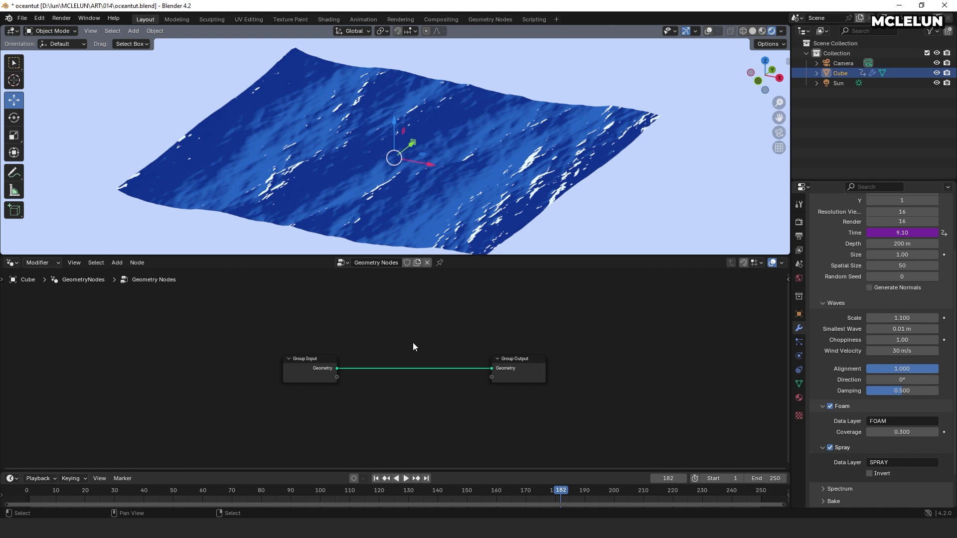
pyautogui.scroll(3, 318, 379)
pyautogui.moveTo(251, 356); pyautogui.dragTo(180, 358)
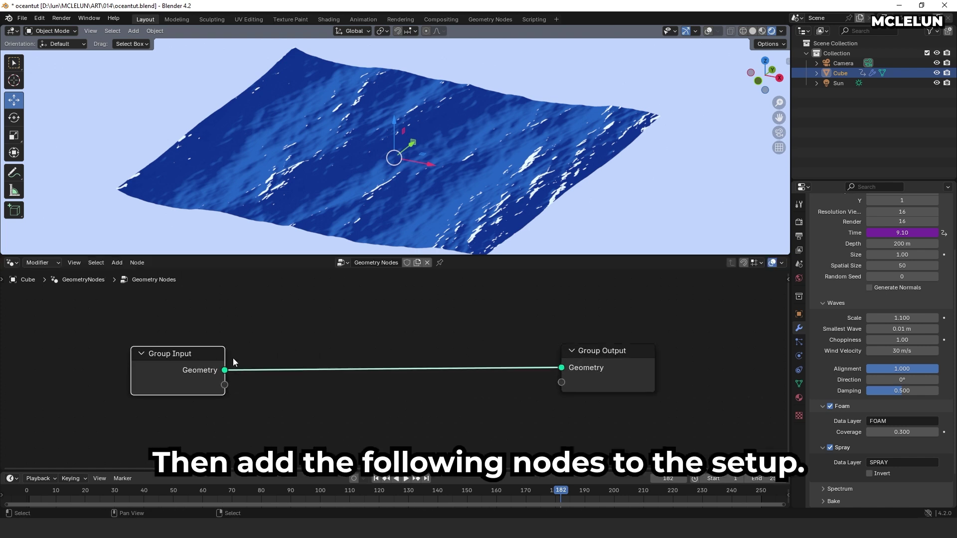
# - Add an unlinked Distribute Points on Faces node below the link from Group Input
pyautogui.moveTo(269, 357); pyautogui.dragTo(315, 330, button='middle')
pyautogui.hotkey('shift', 'a')
pyautogui.moveTo(327, 382)
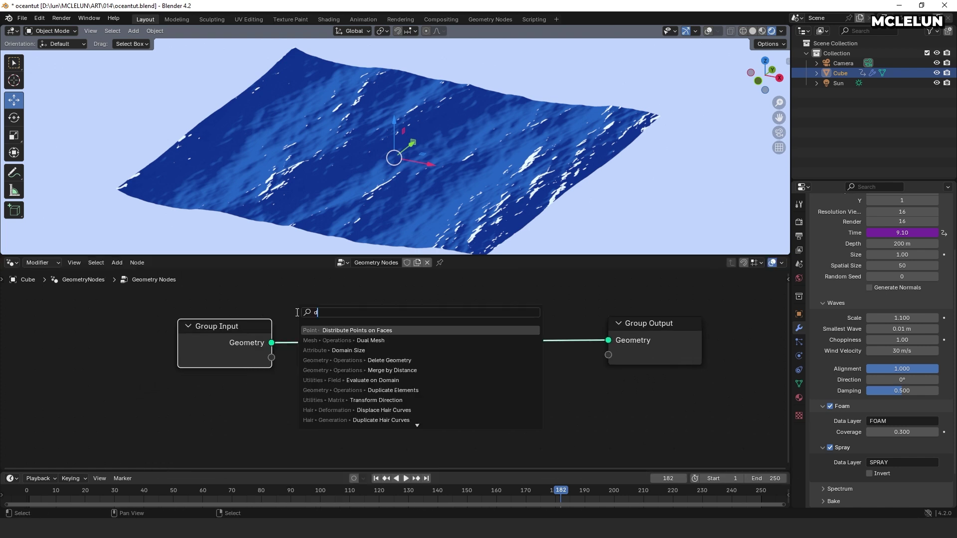
pyautogui.write('istr')
pyautogui.click(342, 330)
pyautogui.click(299, 368)
pyautogui.scroll(-2, 311, 369)
pyautogui.moveTo(323, 371); pyautogui.dragTo(274, 342, button='middle')
# - Move Group Output farther away and add an Instance on Points node beside Distribute Points on Faces
pyautogui.moveTo(601, 302); pyautogui.dragTo(687, 304)
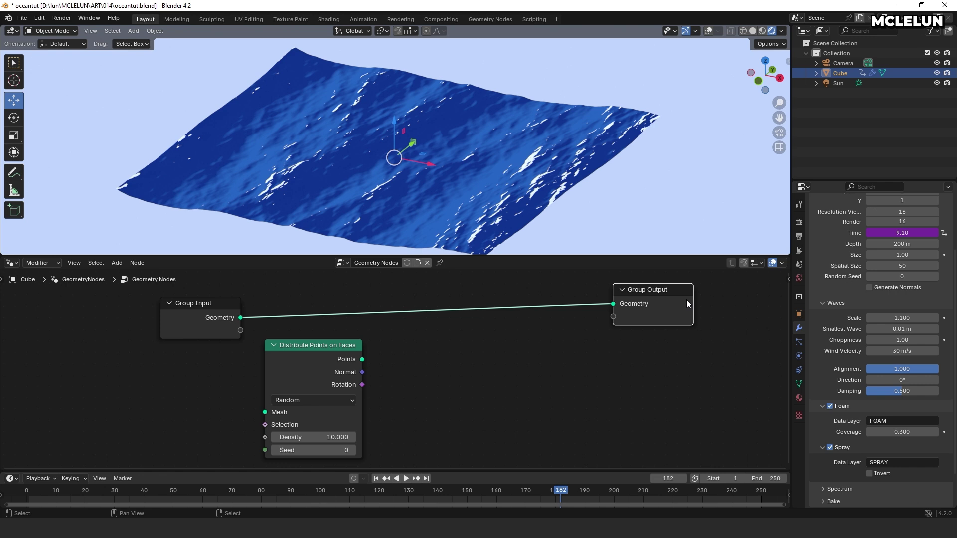
pyautogui.hotkey('shift', 'a')
pyautogui.write('insta')
pyautogui.press('Return')
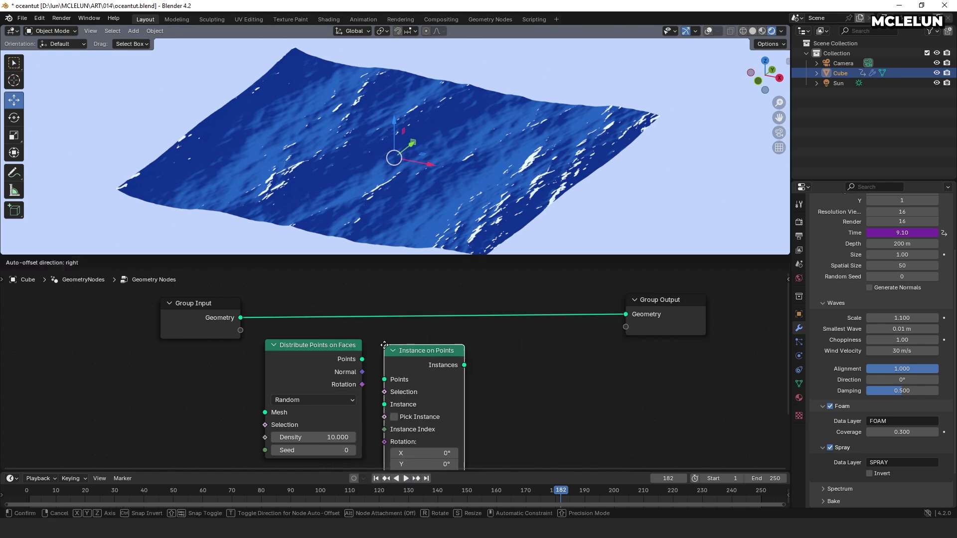
pyautogui.click(384, 345)
# - Add a Join Geometry node between Instance on Points and Group Output, leaving it unlinked
pyautogui.hotkey('shift', 'a')
pyautogui.write('join')
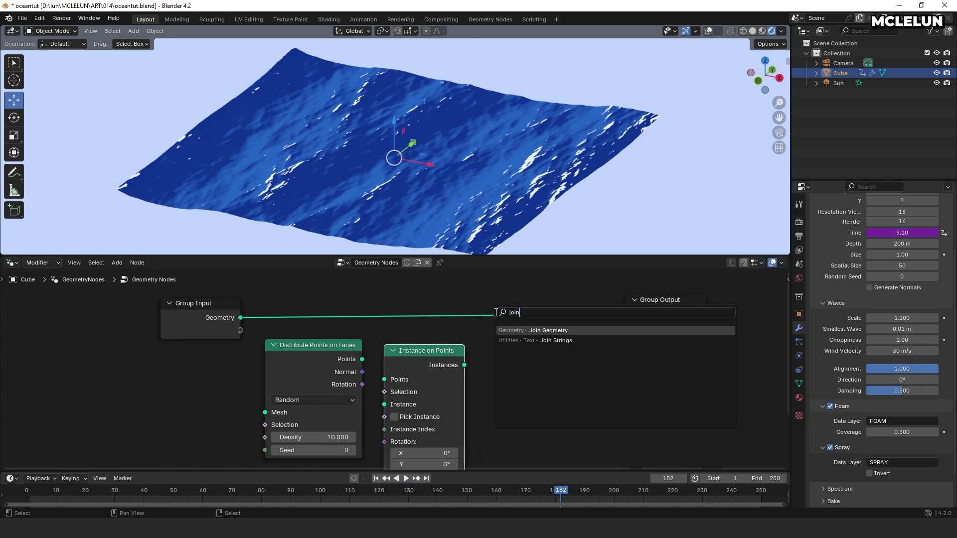
pyautogui.press('Return')
pyautogui.click(497, 339)
# - Link Group Input to the Mesh input of Distribute Points on Faces, and its Points output to Instance on Points
pyautogui.moveTo(287, 346); pyautogui.dragTo(285, 354)
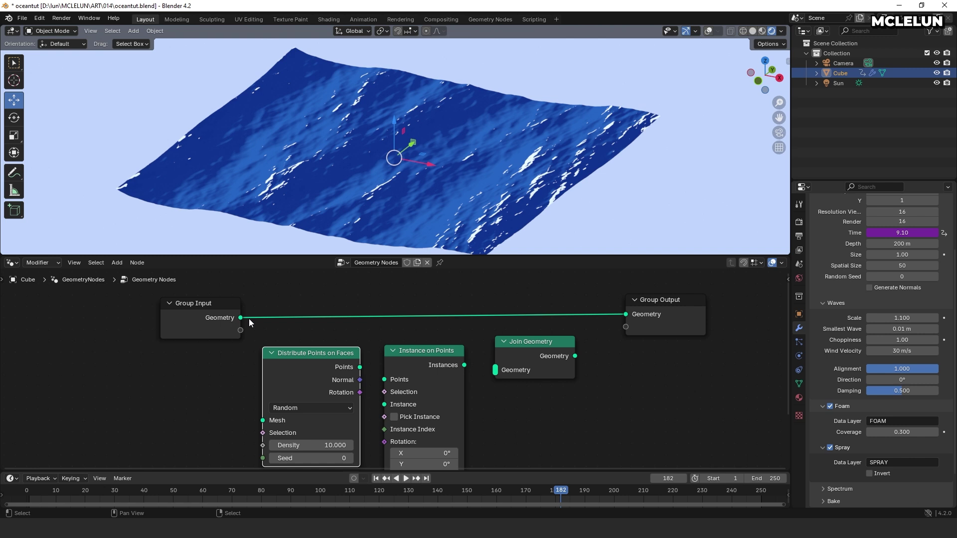
pyautogui.moveTo(205, 313); pyautogui.dragTo(225, 390)
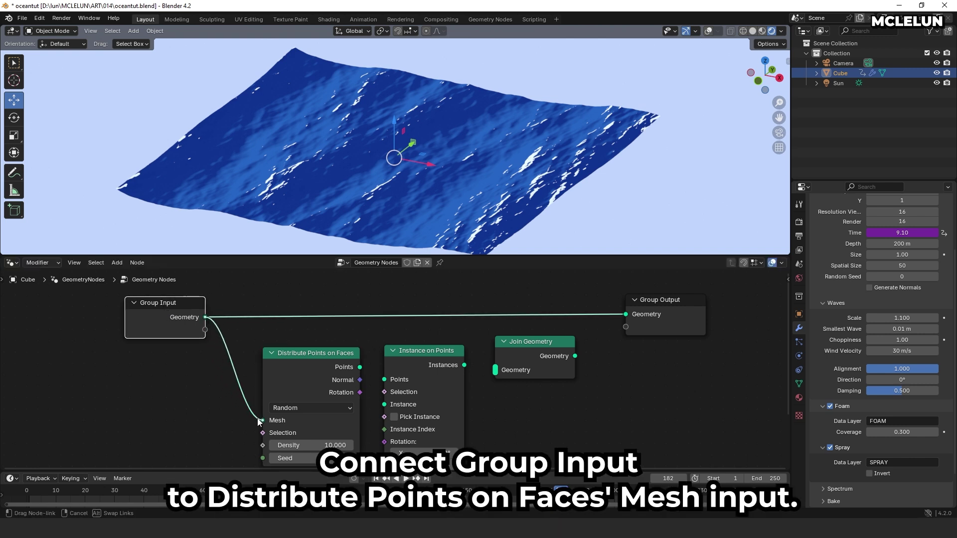
pyautogui.moveTo(258, 418); pyautogui.dragTo(262, 420)
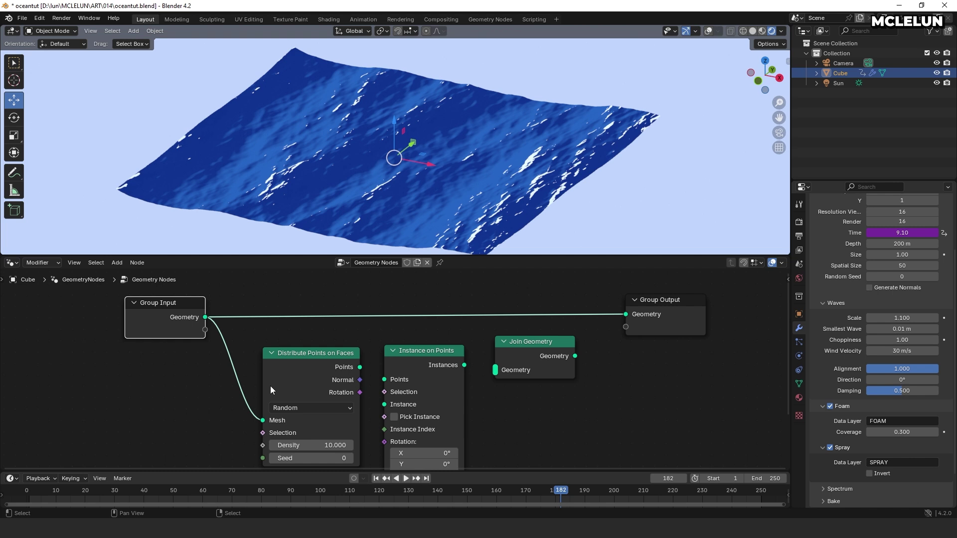
pyautogui.moveTo(270, 386); pyautogui.dragTo(262, 352, button='middle')
pyautogui.moveTo(316, 319); pyautogui.dragTo(373, 347)
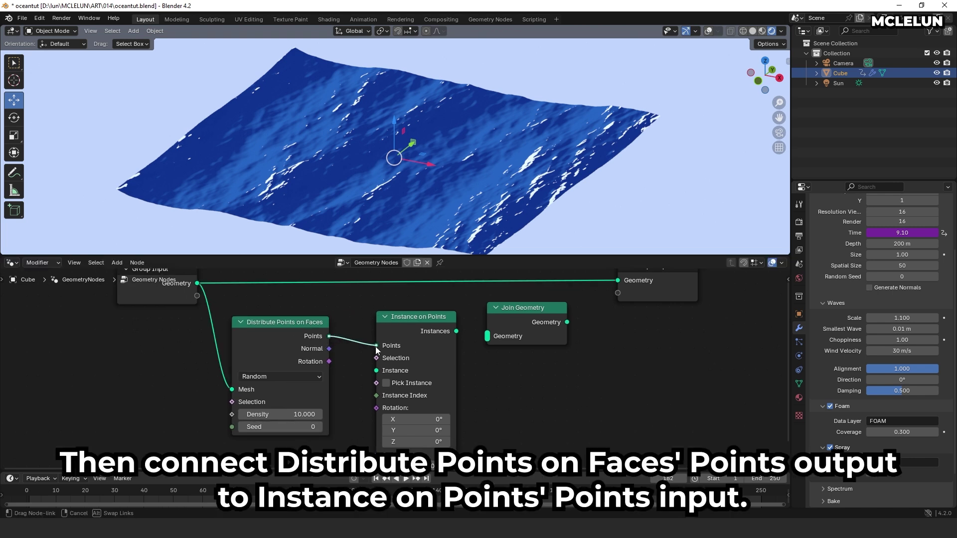
pyautogui.moveTo(377, 351); pyautogui.dragTo(376, 346)
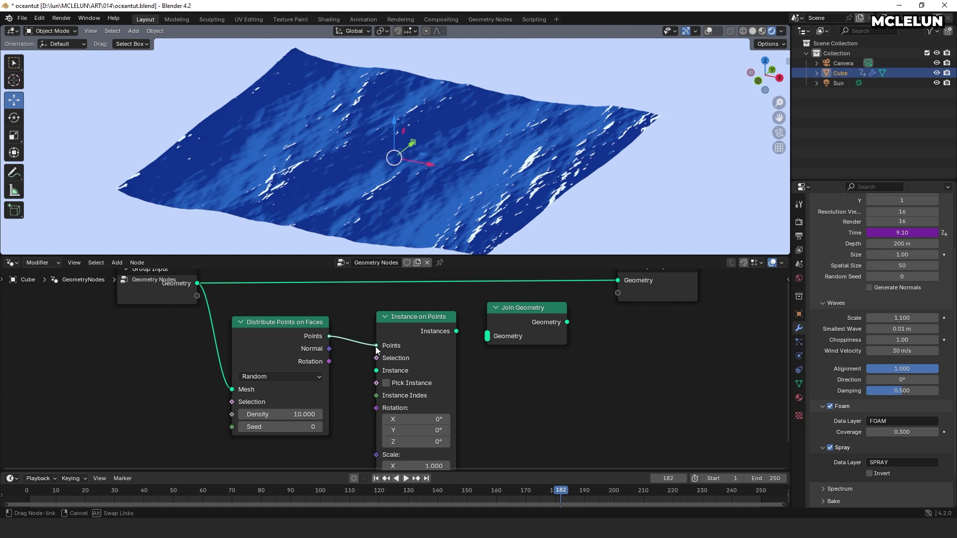
# - Link Instance on Points and Group Input into Join Geometry, and Join Geometry to Group Output
pyautogui.moveTo(464, 325); pyautogui.dragTo(408, 355, button='middle')
pyautogui.moveTo(400, 361); pyautogui.dragTo(453, 369)
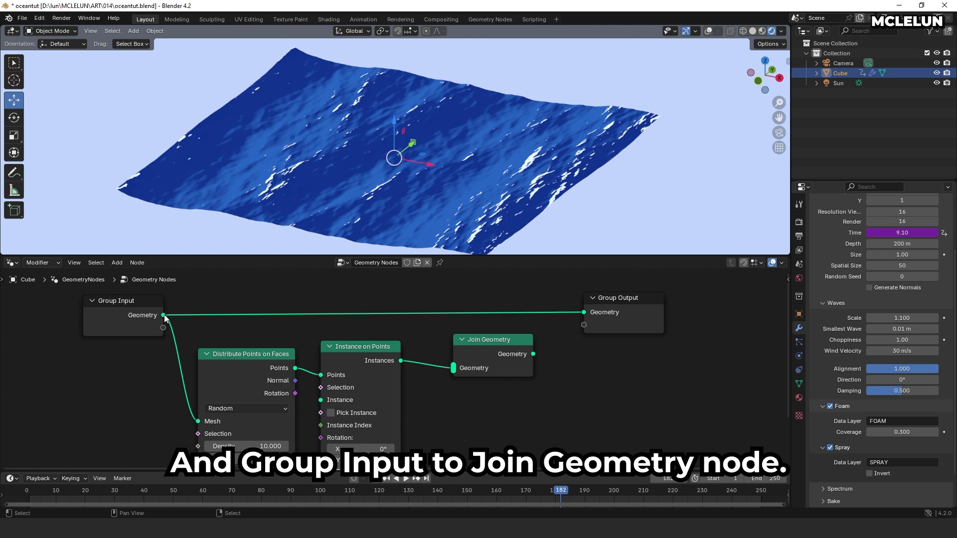
pyautogui.moveTo(164, 315); pyautogui.dragTo(459, 372)
pyautogui.moveTo(533, 357); pyautogui.dragTo(583, 317)
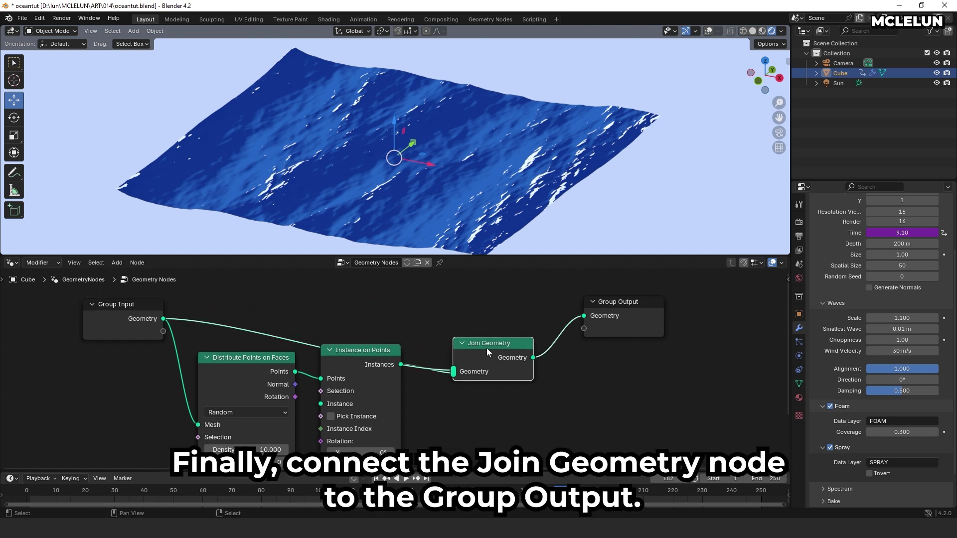
pyautogui.moveTo(486, 348); pyautogui.dragTo(490, 302)
# - Add a UV Sphere node below Distribute Points on Faces and link its Mesh output to the Instance input of Instance on Points
pyautogui.moveTo(390, 387); pyautogui.dragTo(372, 364, button='middle')
pyautogui.scroll(-3, 414, 365)
pyautogui.scroll(-1, 370, 386)
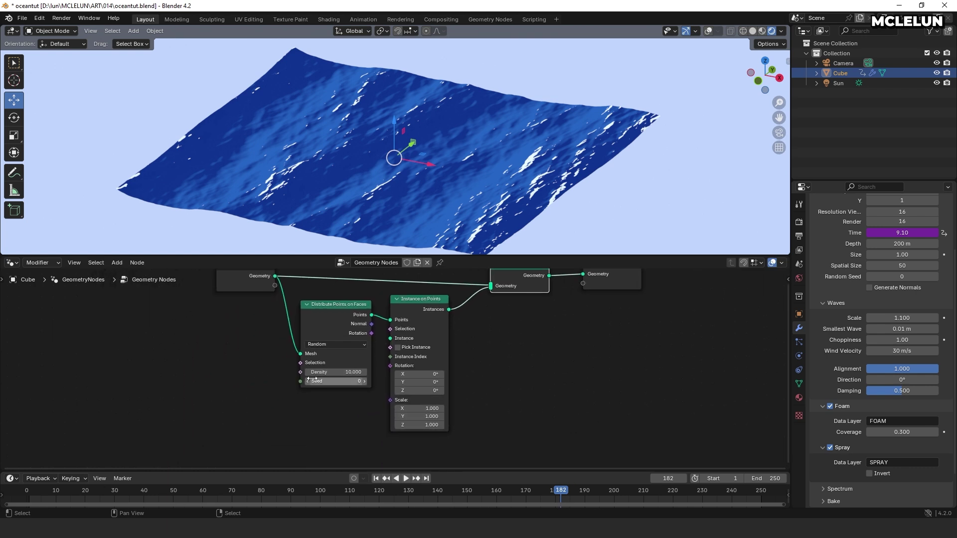
pyautogui.hotkey('shift', 'a')
pyautogui.write('s')
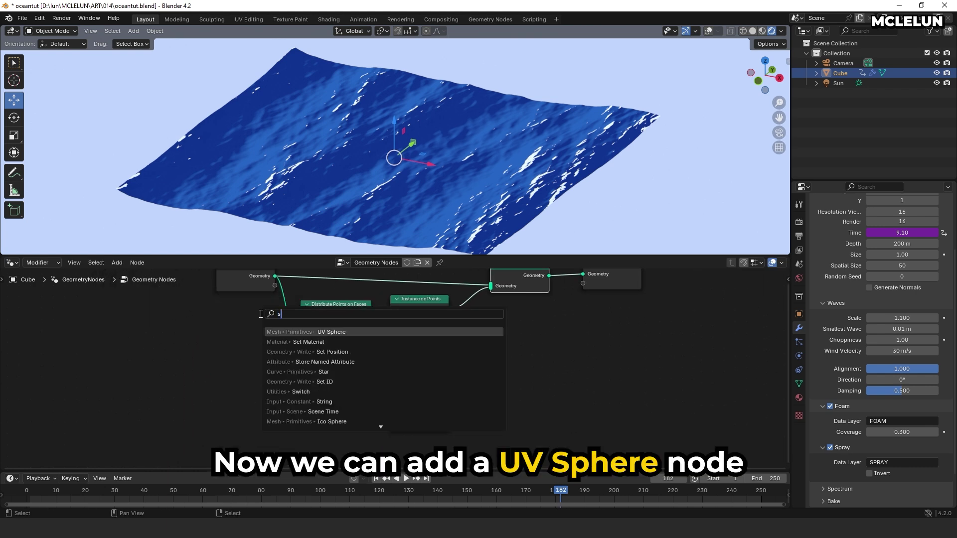
pyautogui.write('phere')
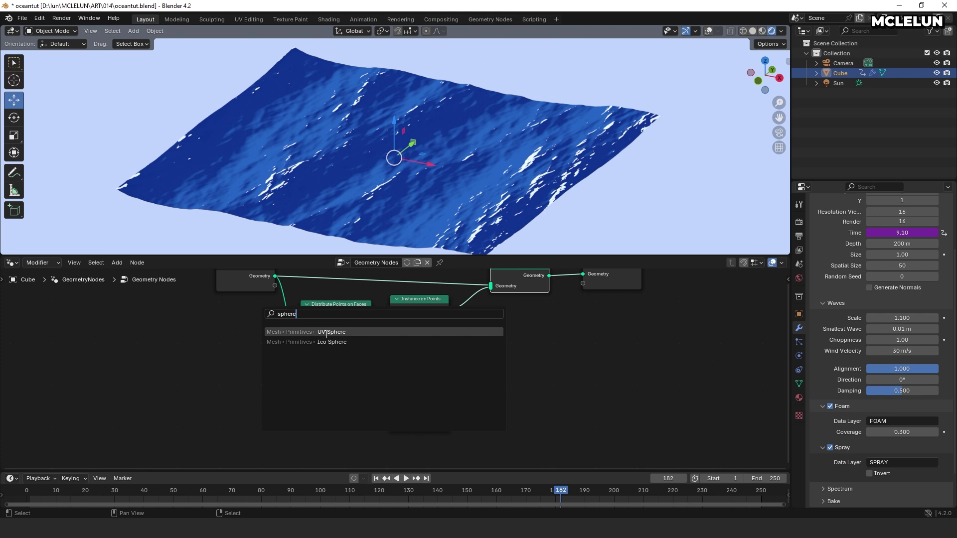
pyautogui.click(327, 334)
pyautogui.click(297, 407)
pyautogui.scroll(1, 297, 407)
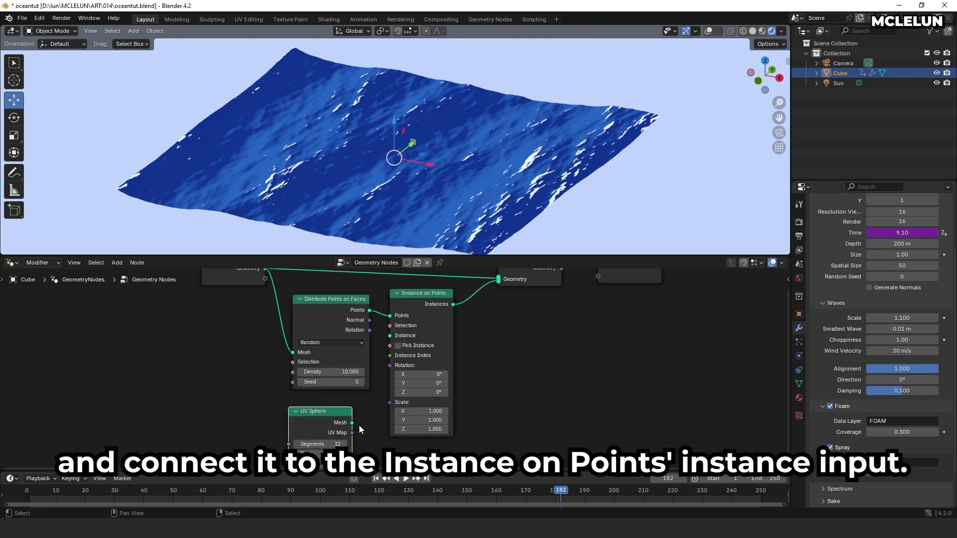
pyautogui.moveTo(352, 423); pyautogui.dragTo(390, 336)
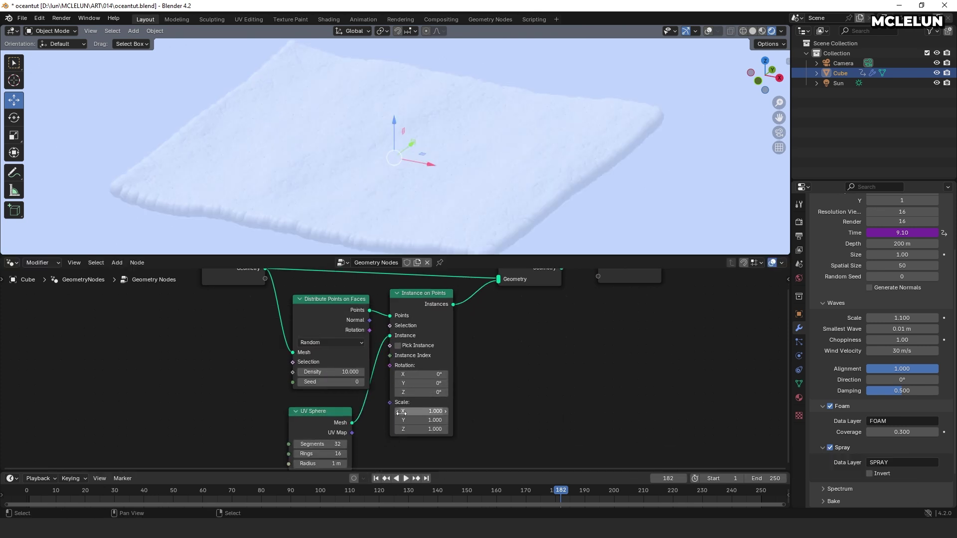
# - Set the UV Sphere node to 3 segments, 2 rings and a radius of 0.1 m
pyautogui.moveTo(337, 454); pyautogui.dragTo(337, 430, button='middle')
pyautogui.click(336, 420)
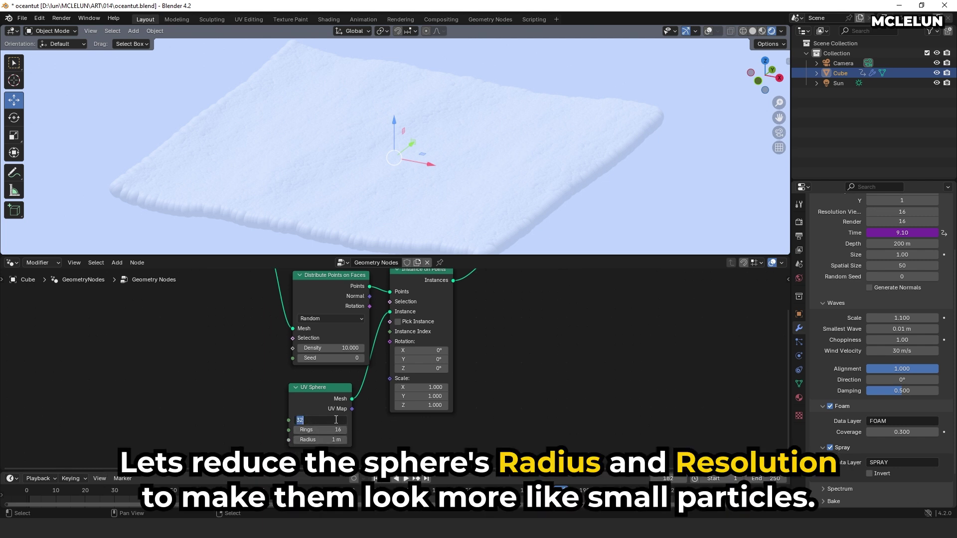
pyautogui.write('3')
pyautogui.press('Return')
pyautogui.press('Return')
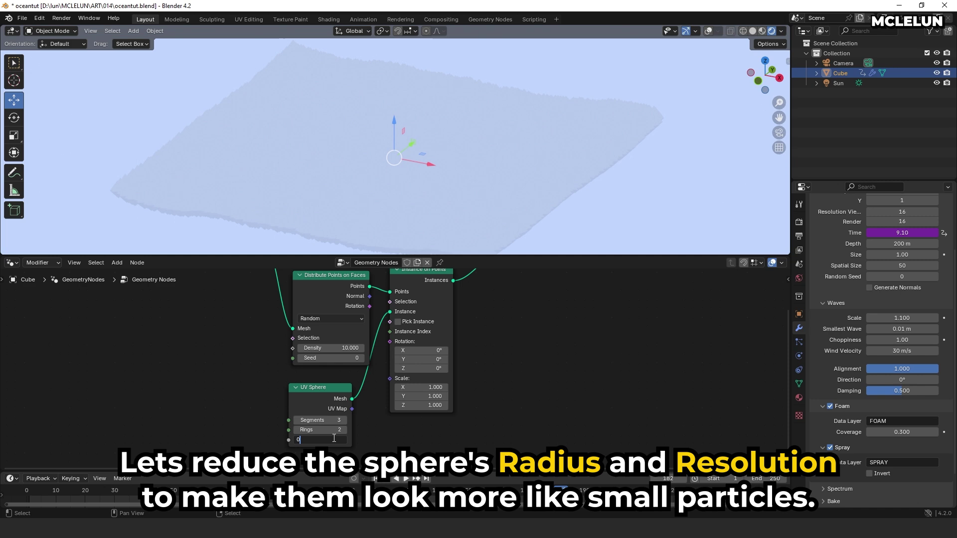
pyautogui.write('0.1')
pyautogui.press('Return')
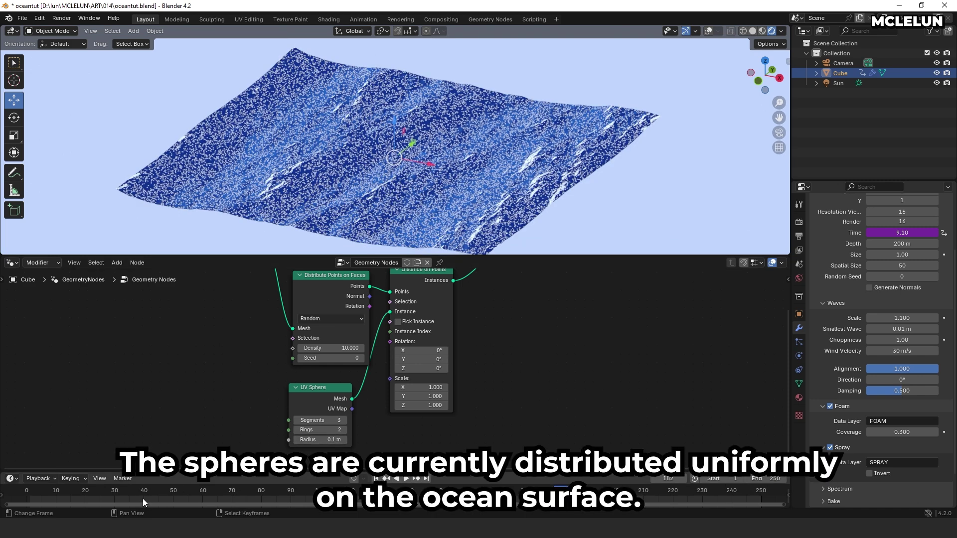
# - Preview the distribution of the spheres during playback and return the timeline to frame 0
pyautogui.press('space')
pyautogui.moveTo(142, 498); pyautogui.dragTo(26, 497)
# - Add a Named Attribute node reading the SPRAY layer and place it well before the UV Sphere node
pyautogui.moveTo(109, 428); pyautogui.dragTo(155, 425, button='middle')
pyautogui.hotkey('shift', 'a')
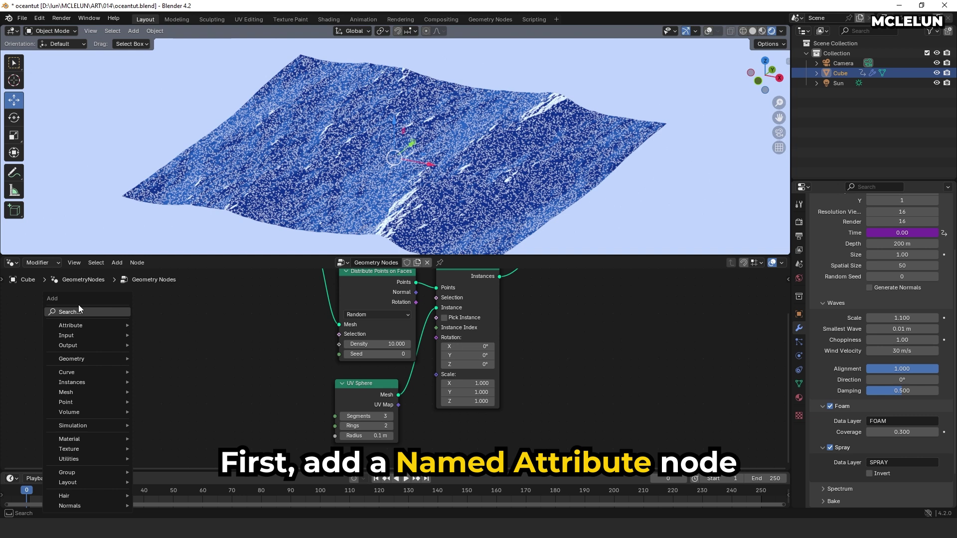
pyautogui.write('na')
pyautogui.click(135, 329)
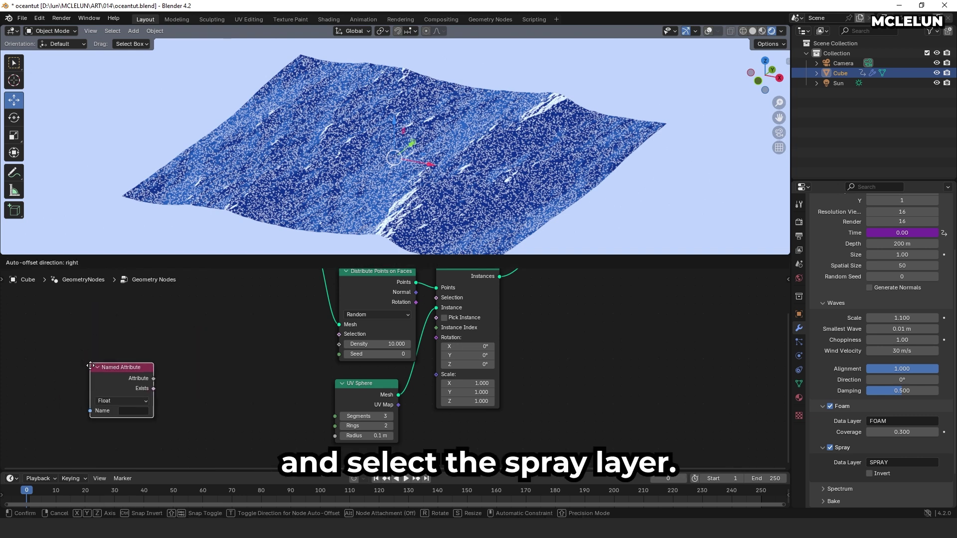
pyautogui.click(122, 373)
pyautogui.click(130, 416)
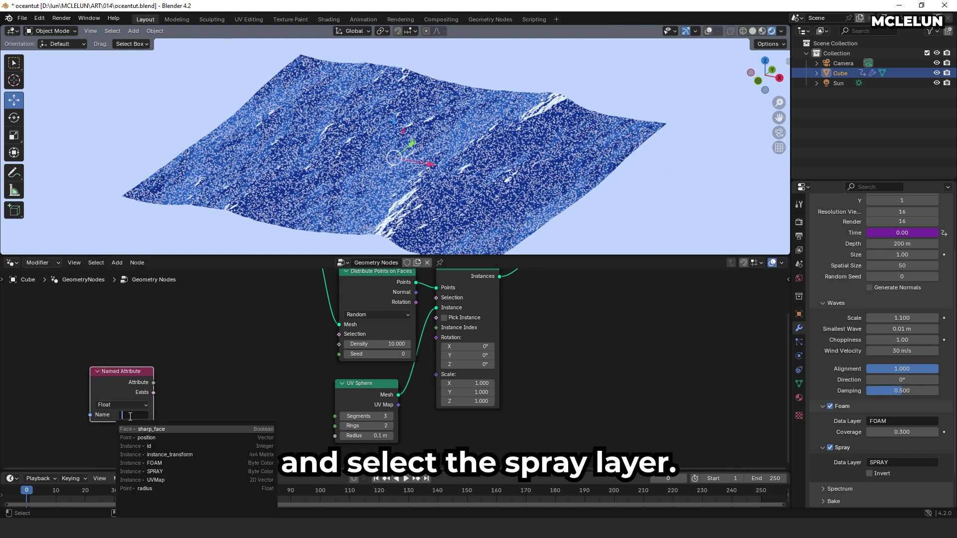
pyautogui.click(152, 471)
pyautogui.moveTo(117, 374); pyautogui.dragTo(56, 384)
# - Add a Color Ramp node beside the Named Attribute node
pyautogui.hotkey('shift', 'a')
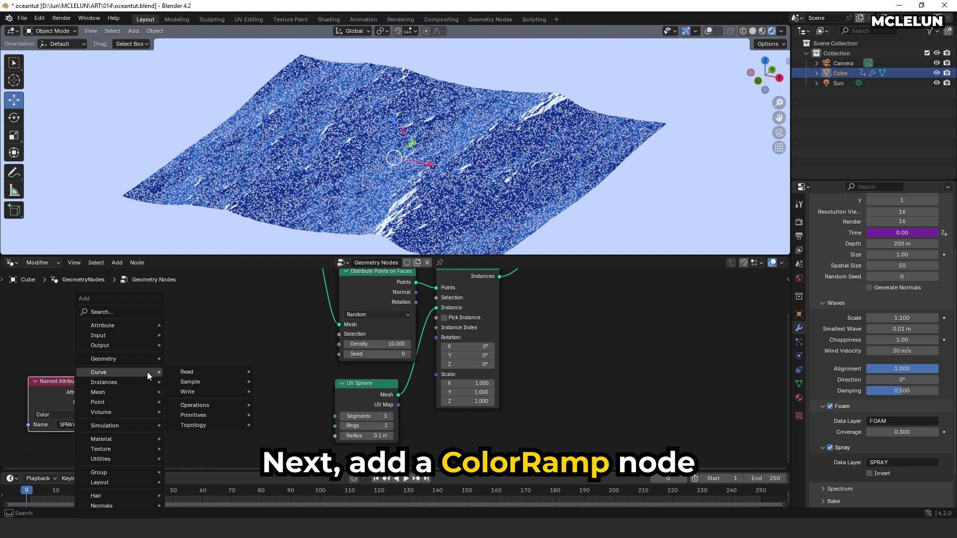
pyautogui.write('colo')
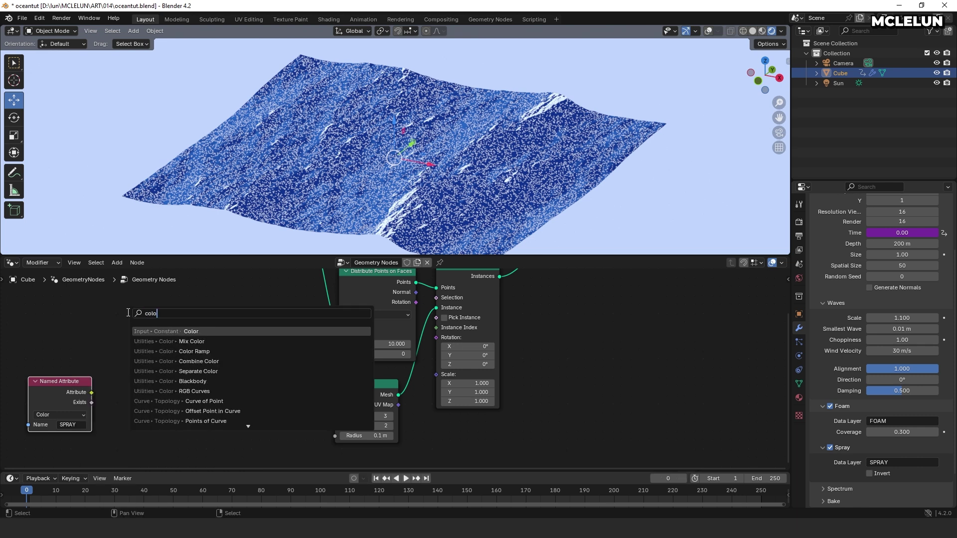
pyautogui.click(194, 351)
pyautogui.click(140, 354)
# - Add a Math node between the Color Ramp and Distribute Points on Faces nodes and set its operation to Multiply
pyautogui.hotkey('shift', 'a')
pyautogui.write('math')
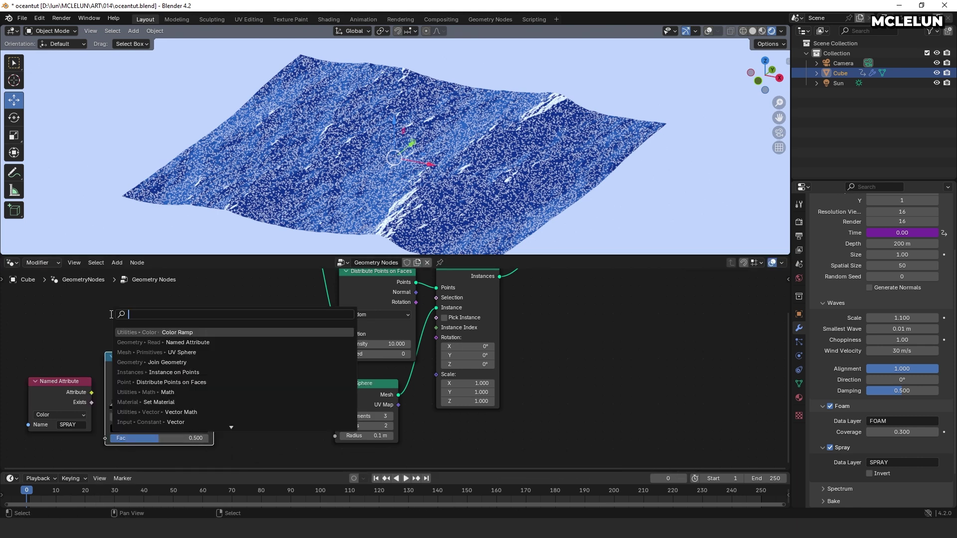
pyautogui.click(167, 333)
pyautogui.click(251, 354)
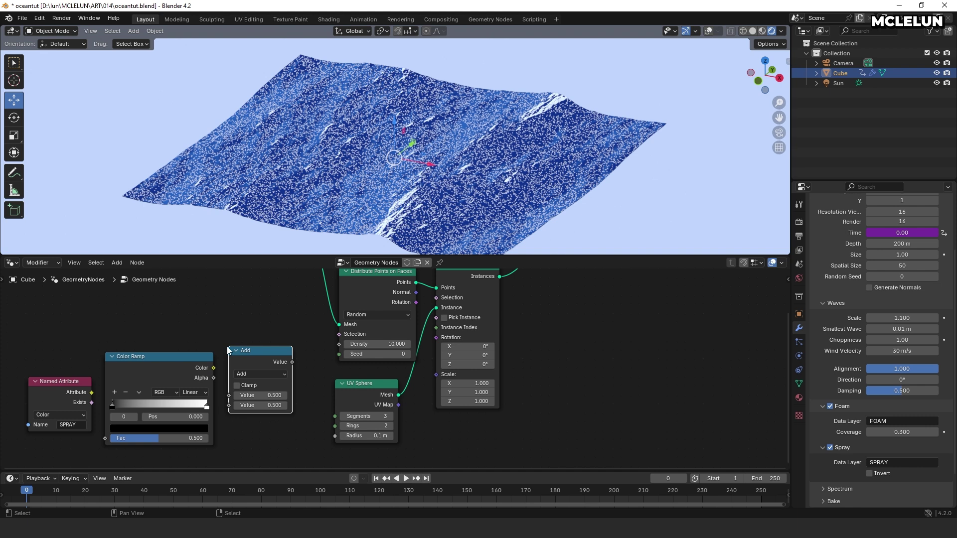
pyautogui.click(261, 373)
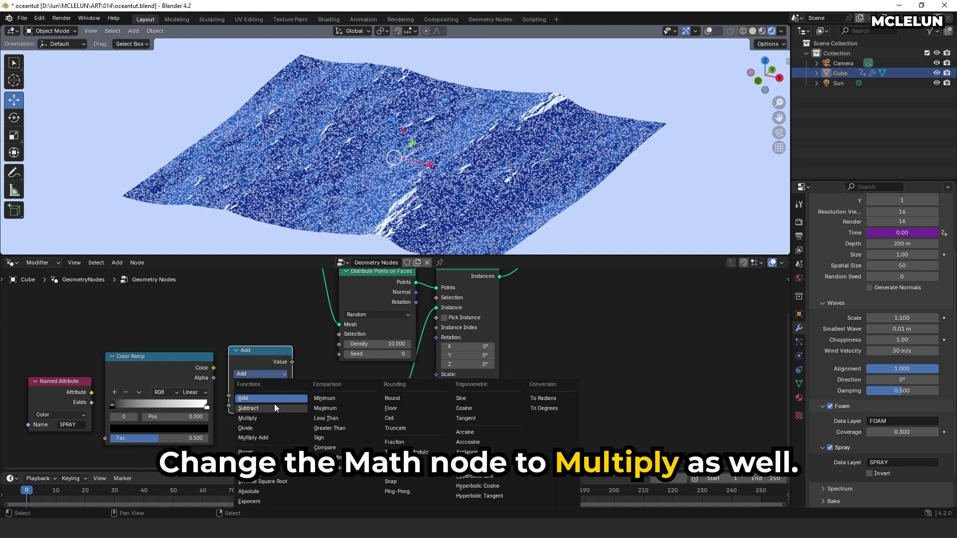
pyautogui.click(263, 418)
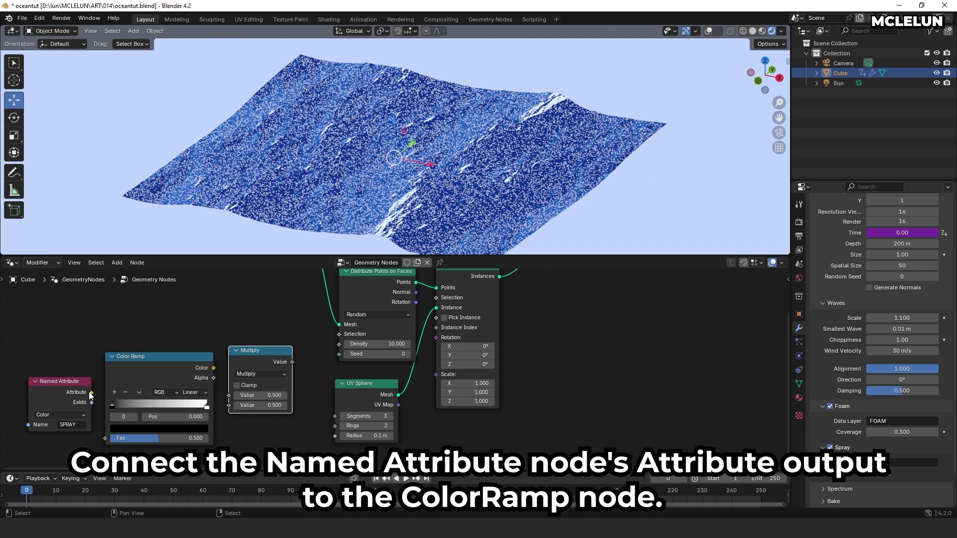
# - Link the SPRAY Attribute output to the Color Ramp's Fac, its Color to Multiply's first Value, and Multiply's output to the Distribute Points on Faces Density
pyautogui.moveTo(92, 392); pyautogui.dragTo(104, 437)
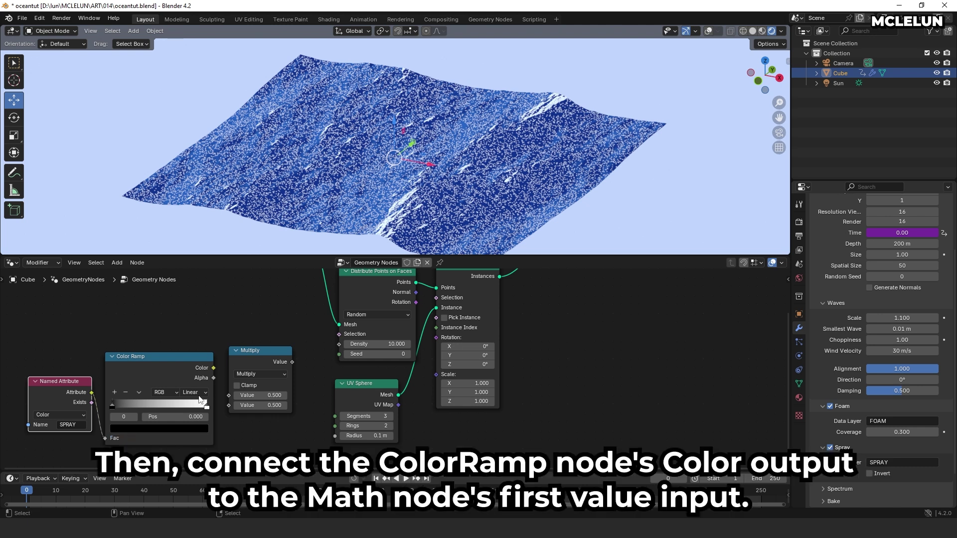
pyautogui.moveTo(213, 371); pyautogui.dragTo(215, 371)
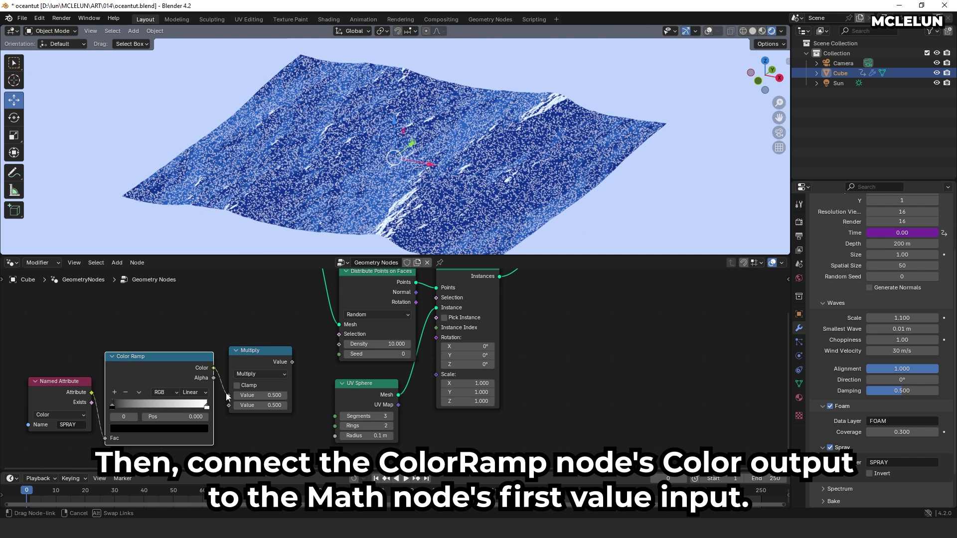
pyautogui.moveTo(227, 396); pyautogui.dragTo(229, 395)
pyautogui.click(293, 363)
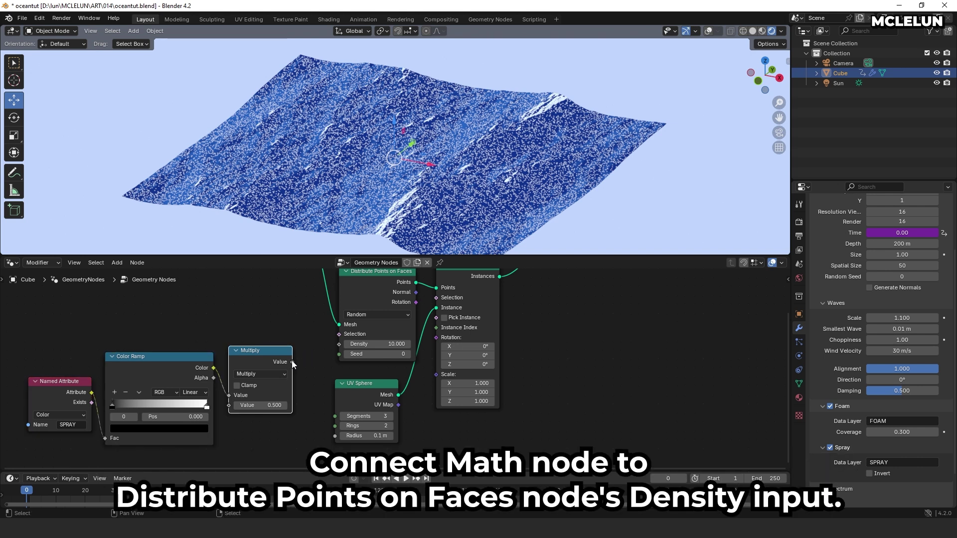
pyautogui.moveTo(293, 363); pyautogui.dragTo(339, 346)
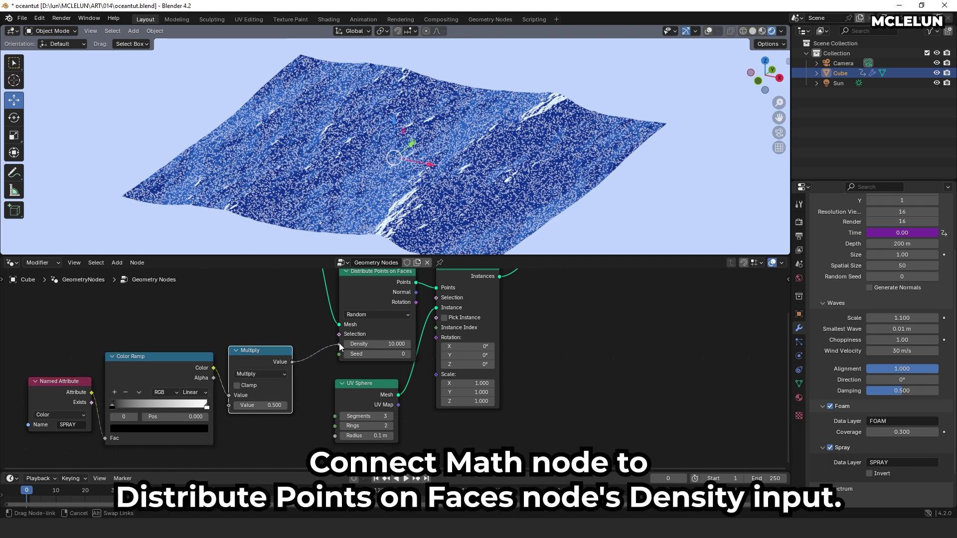
pyautogui.moveTo(340, 343); pyautogui.dragTo(339, 343)
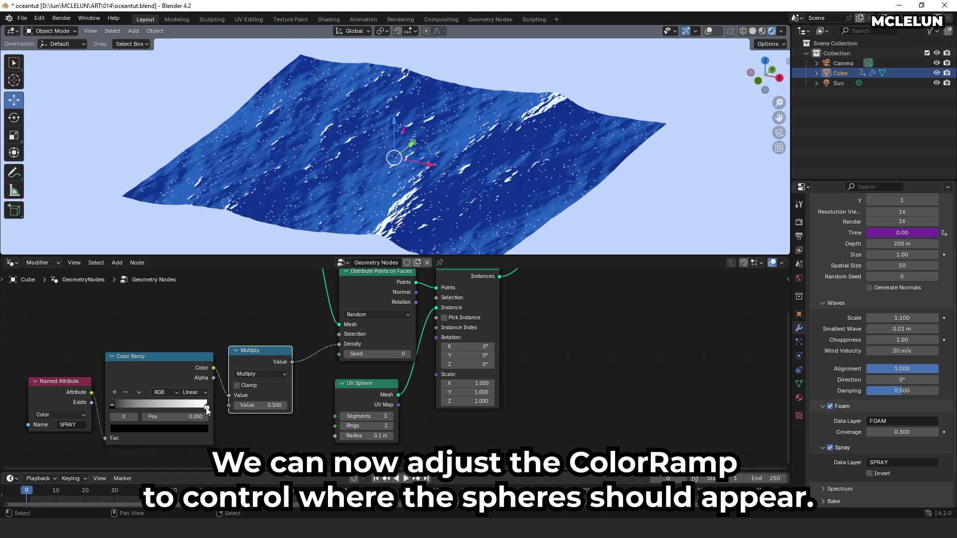
# - Reverse the Color Ramp so it runs from white to black, testing the black stop's position to control where the spheres appear
pyautogui.moveTo(205, 405); pyautogui.dragTo(126, 405)
pyautogui.moveTo(113, 405)
pyautogui.mouseDown()
pyautogui.moveTo(162, 402)
pyautogui.moveTo(114, 405)
pyautogui.mouseUp()
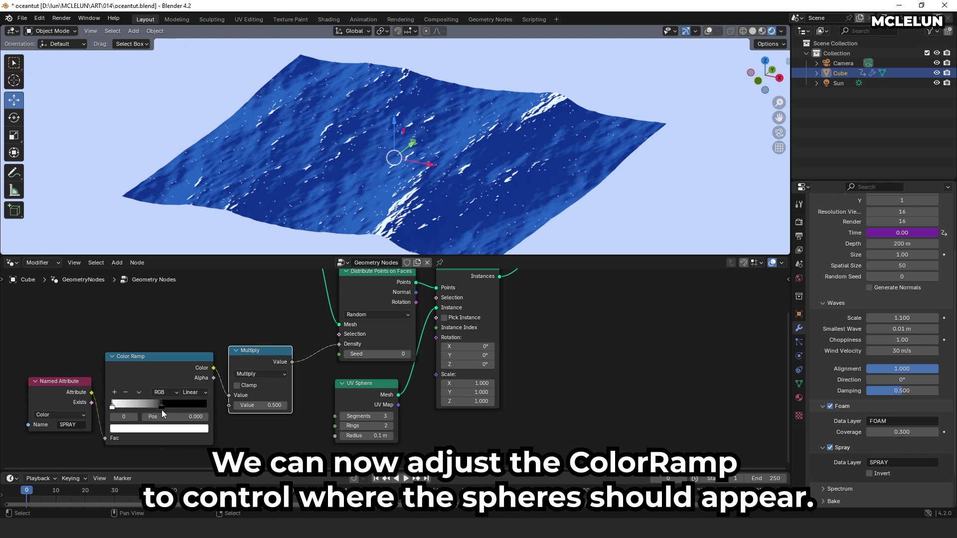
pyautogui.scroll(3, 299, 227)
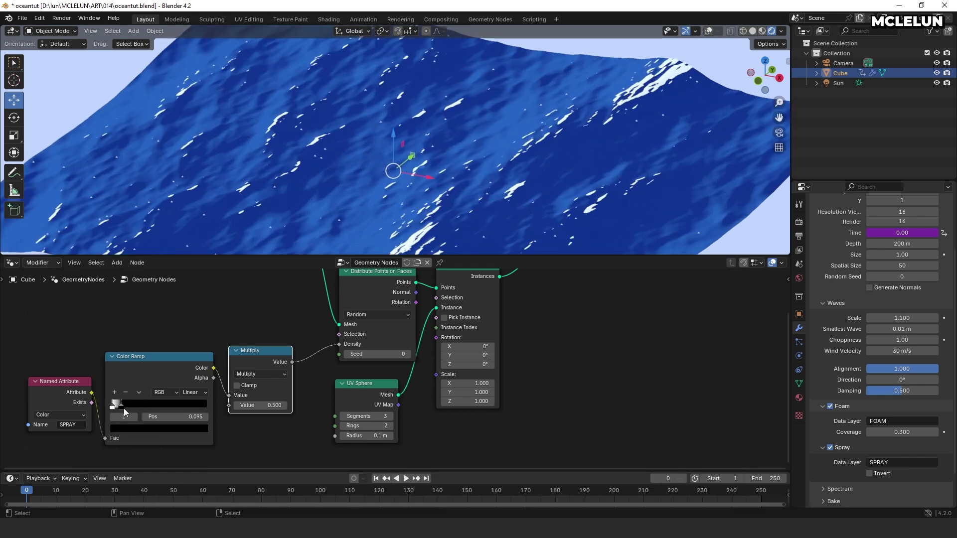
pyautogui.moveTo(237, 406); pyautogui.dragTo(241, 407)
# - Try 100 and then 50 as the Multiply node's second value, switching Clamp on and off again in between
pyautogui.click(275, 405)
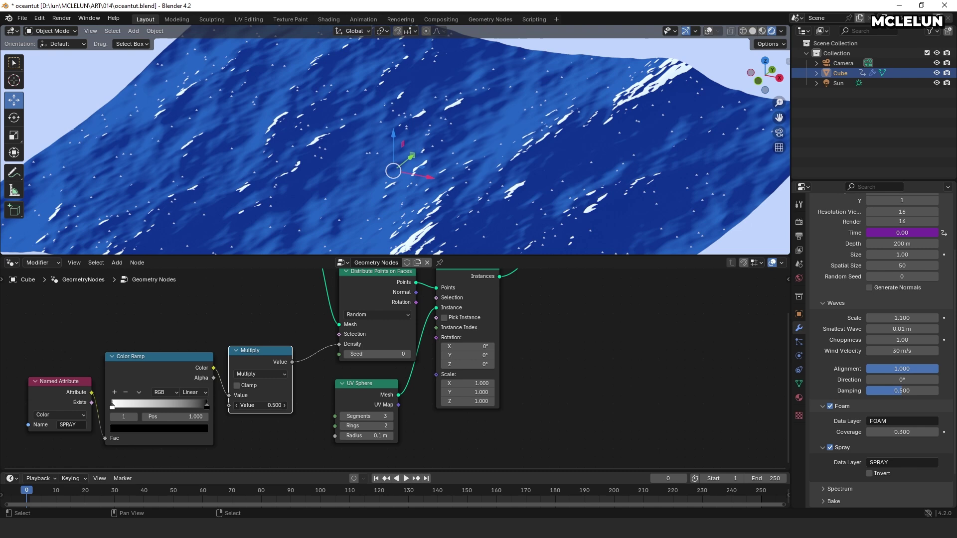
pyautogui.write('100')
pyautogui.press('Return')
pyautogui.click(237, 386)
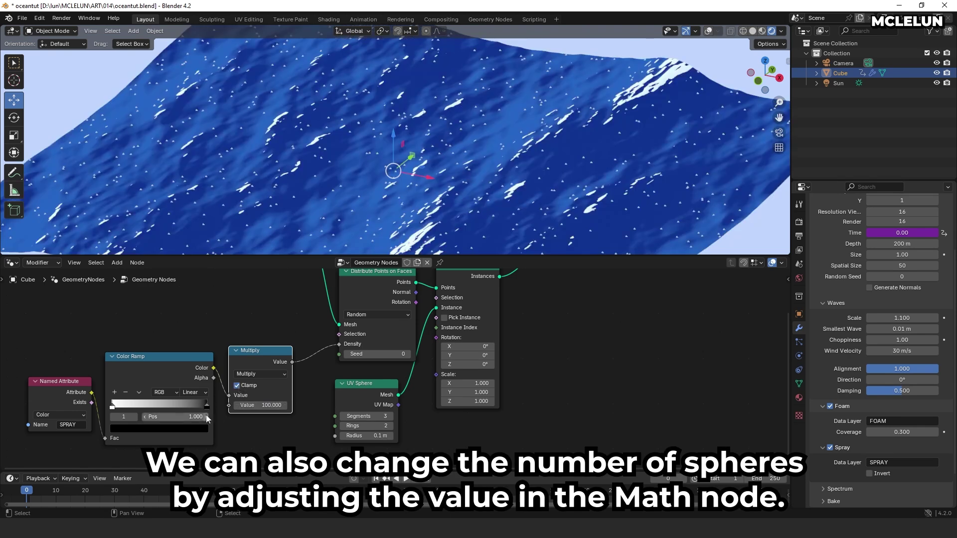
pyautogui.click(245, 386)
pyautogui.click(262, 405)
pyautogui.write('50')
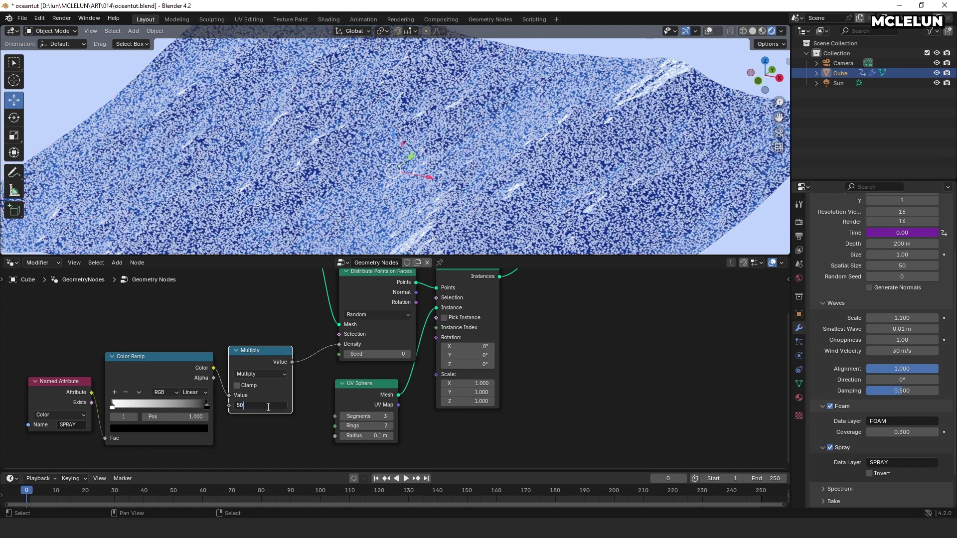
pyautogui.press('Return')
# - Move the Color Ramp's black stop to position 0.073 and preview the spray in a short playback
pyautogui.moveTo(170, 406); pyautogui.dragTo(114, 411)
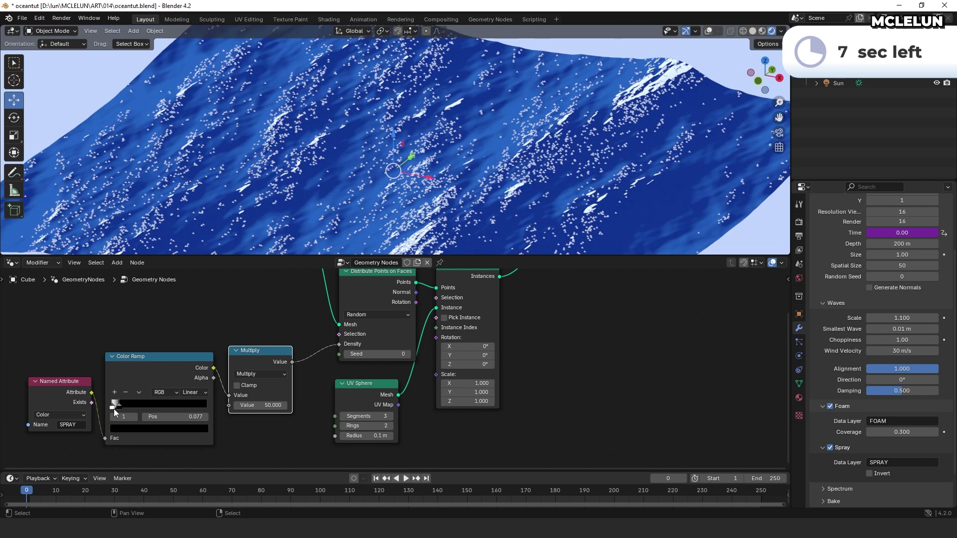
pyautogui.moveTo(350, 188); pyautogui.dragTo(397, 173, button='middle')
pyautogui.scroll(-1, 397, 172)
pyautogui.press('space')
pyautogui.press('space')
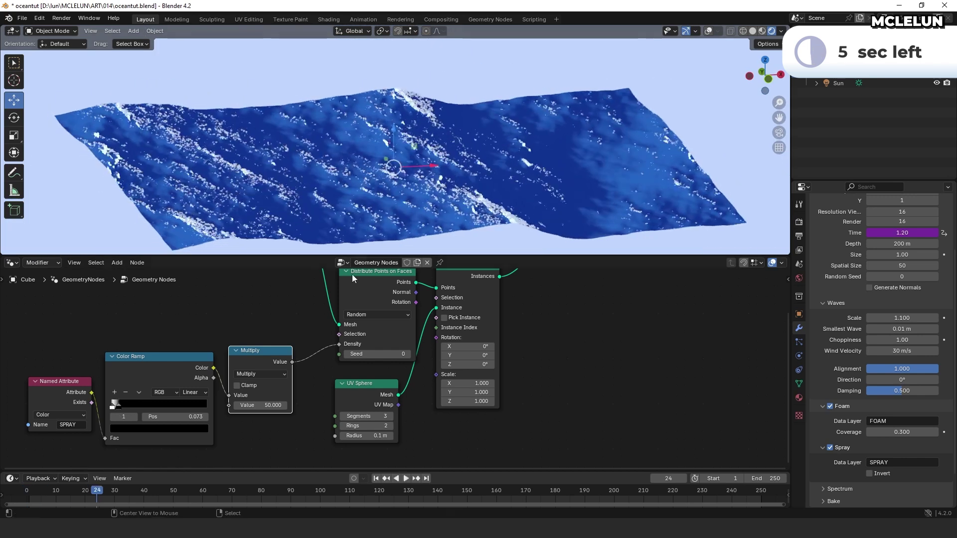
# - Set the Multiply node's second value to 10 and preview the reduced sphere density in the animation
pyautogui.click(260, 405)
pyautogui.write('10')
pyautogui.press('Return')
pyautogui.moveTo(294, 155); pyautogui.dragTo(264, 160, button='middle')
pyautogui.press('space')
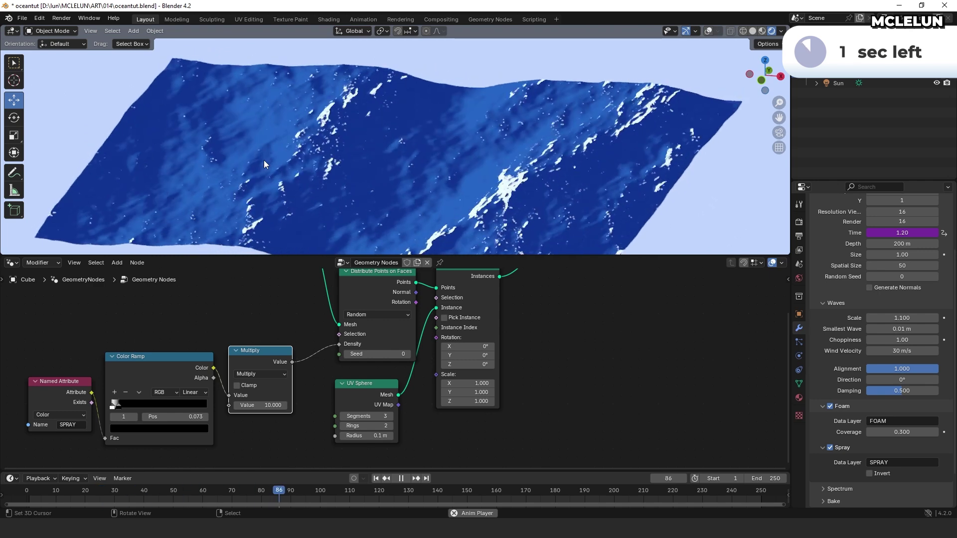
pyautogui.press('space')
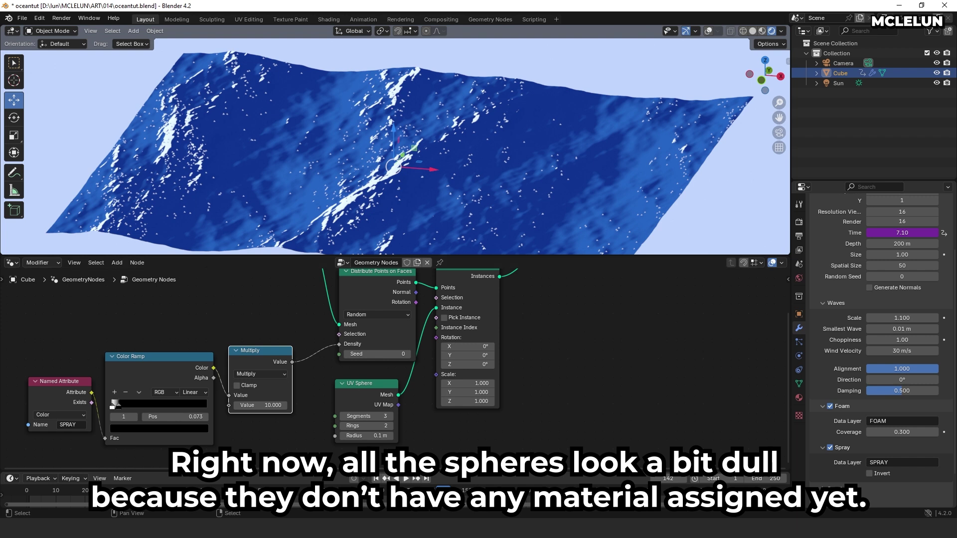
# - Add a second material slot to the ocean object and create a new material in it
pyautogui.moveTo(355, 400); pyautogui.dragTo(310, 425, button='middle')
pyautogui.scroll(-3, 383, 402)
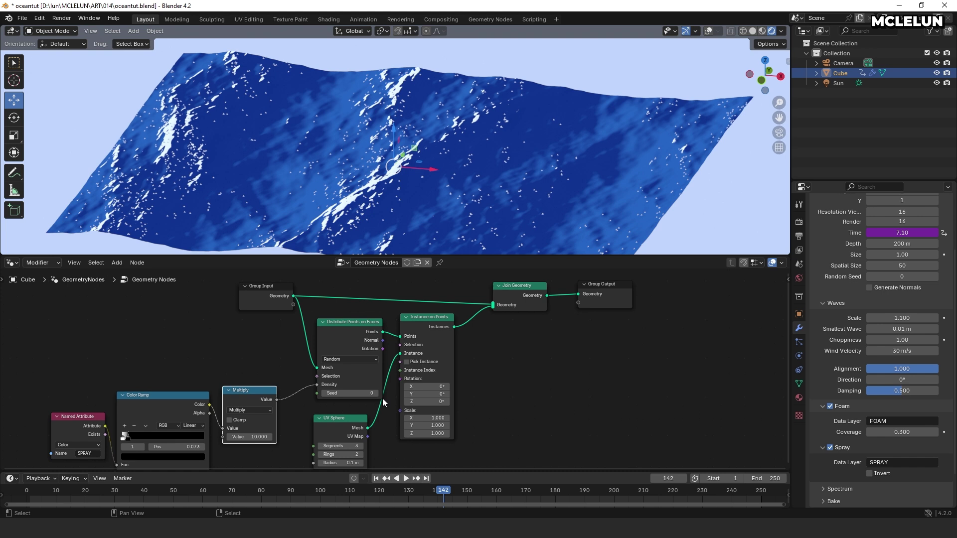
pyautogui.click(799, 397)
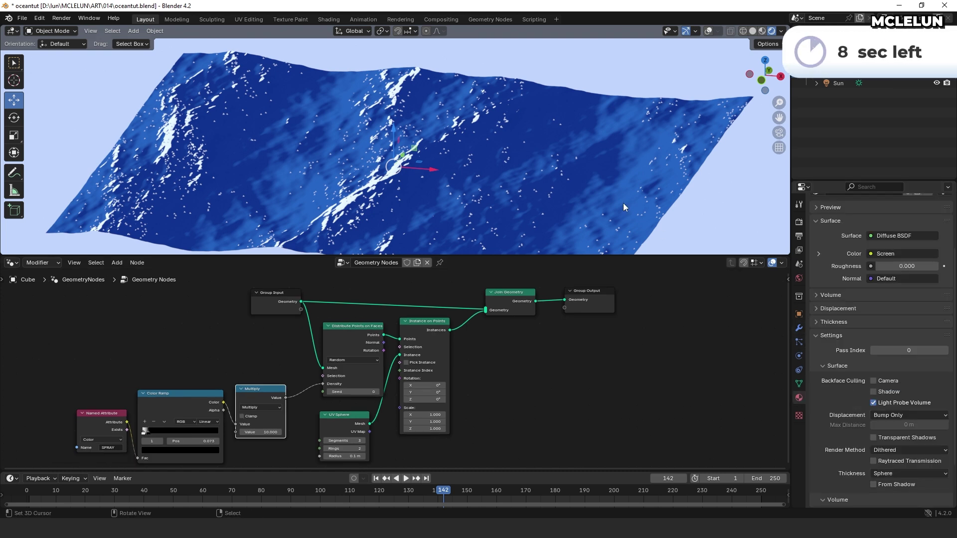
pyautogui.scroll(5, 880, 345)
pyautogui.click(948, 220)
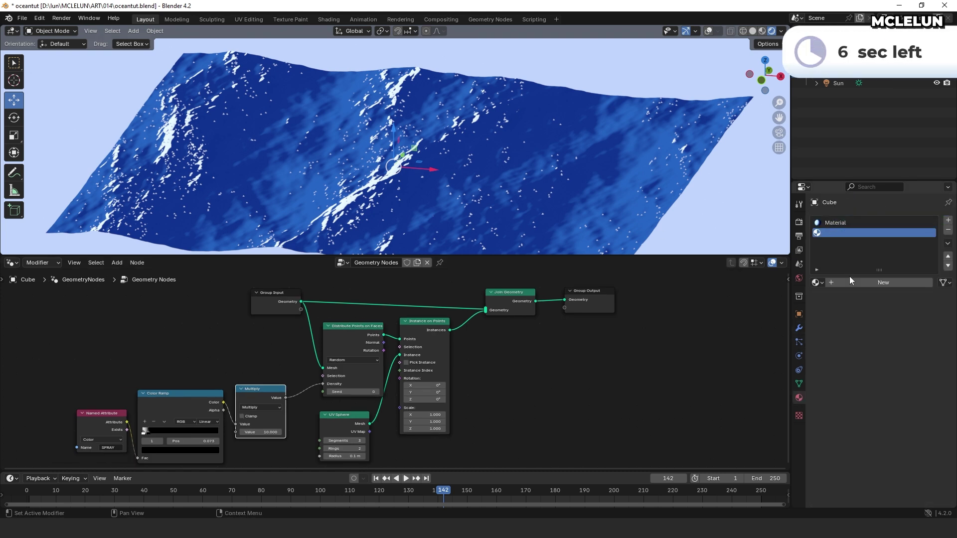
pyautogui.click(884, 282)
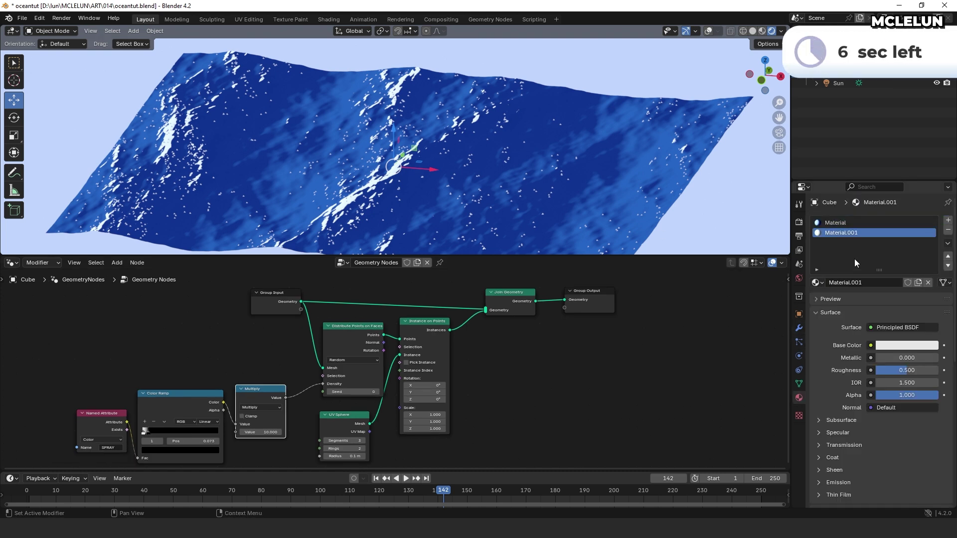
# - Give the new material a pale lavender emission color (hex C7CBFF) with an emission strength of 1
pyautogui.click(820, 482)
pyautogui.scroll(-3, 890, 441)
pyautogui.click(905, 435)
pyautogui.click(885, 317)
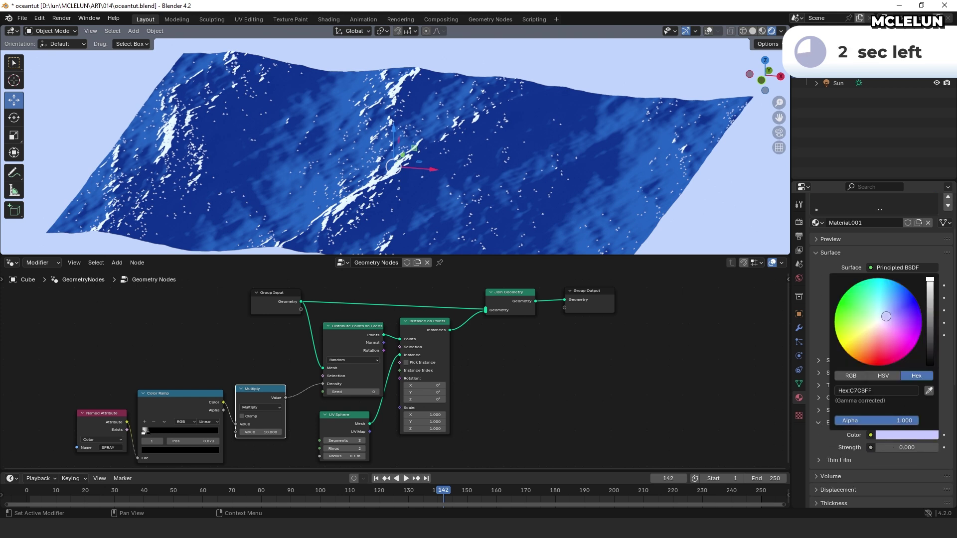
pyautogui.click(904, 448)
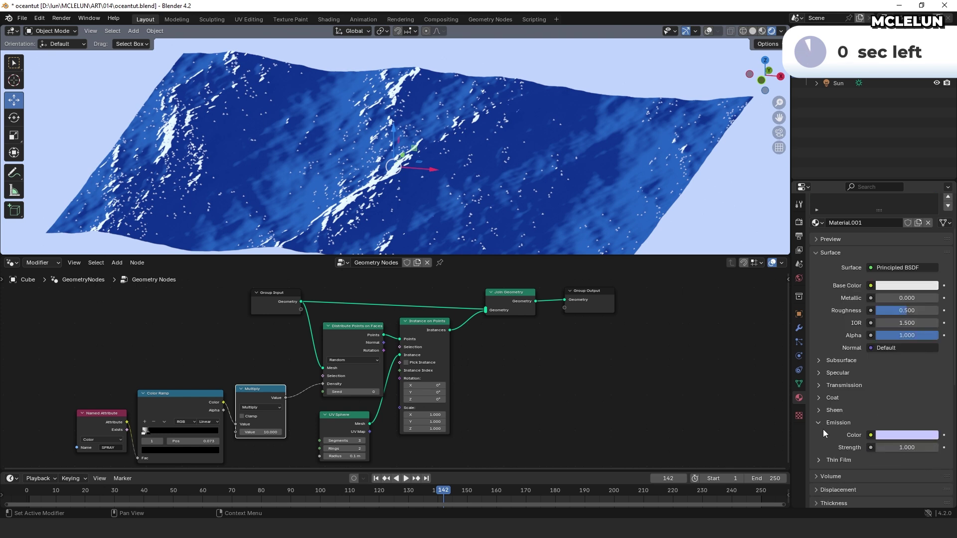
pyautogui.scroll(3, 869, 300)
# - Insert a Set Material node on the link between the UV Sphere and Instance on Points nodes
pyautogui.moveTo(477, 406); pyautogui.dragTo(479, 406, button='middle')
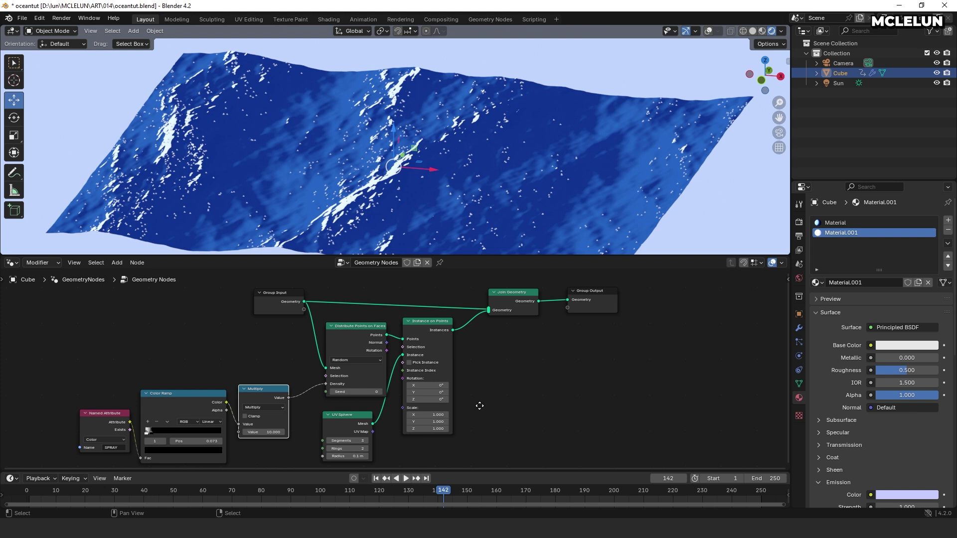
pyautogui.scroll(3, 483, 405)
pyautogui.hotkey('shift', 'a')
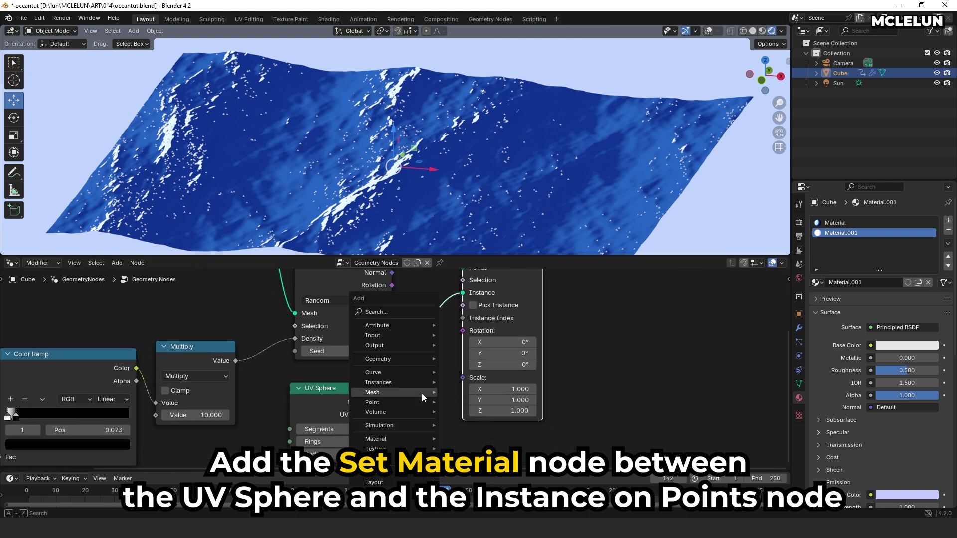
pyautogui.click(383, 312)
pyautogui.write('se')
pyautogui.click(434, 328)
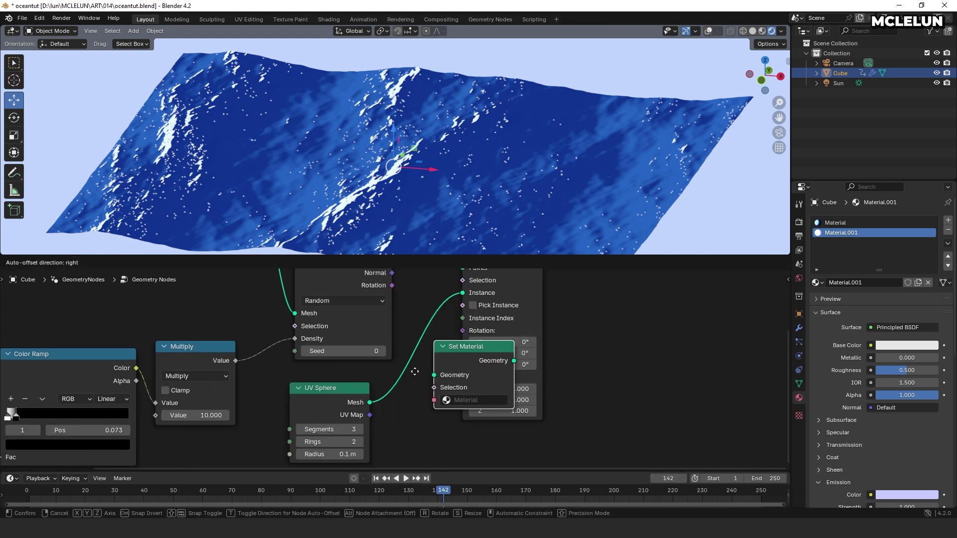
pyautogui.click(430, 426)
# - Assign Material.001 to the Set Material node and play the animation to check the spheres
pyautogui.click(430, 426)
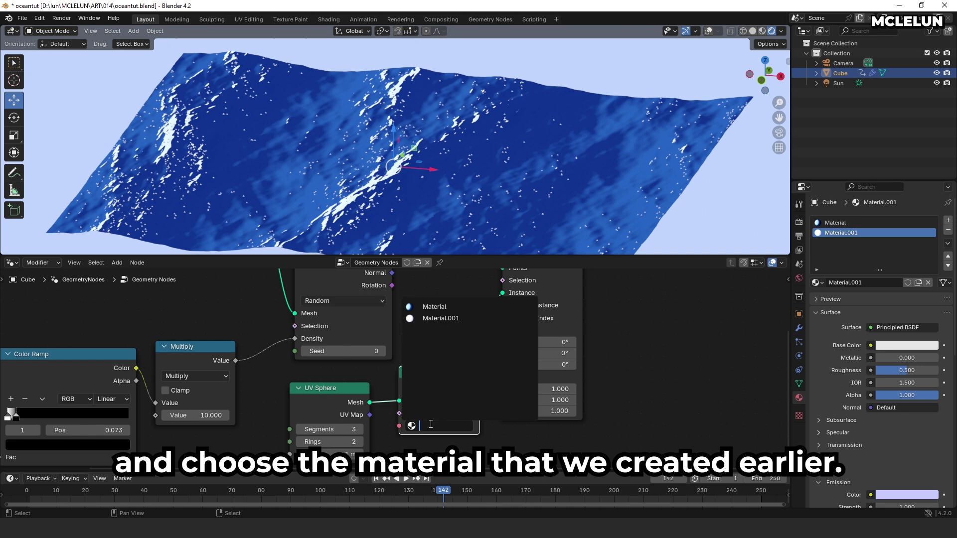
pyautogui.click(459, 317)
pyautogui.press('space')
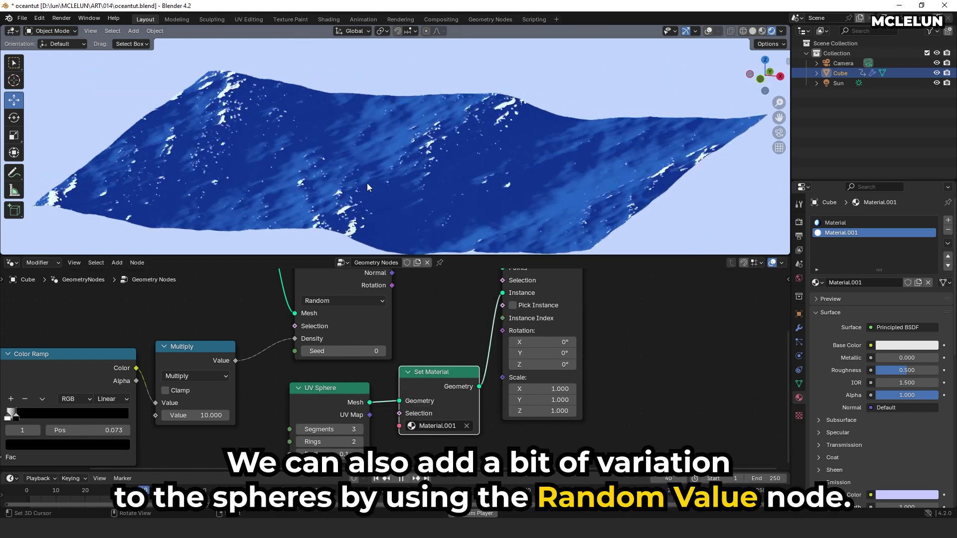
# - Move the Group Output node further along to make room and add a Random Value node below the Set Material node
pyautogui.moveTo(358, 336); pyautogui.dragTo(286, 325, button='middle')
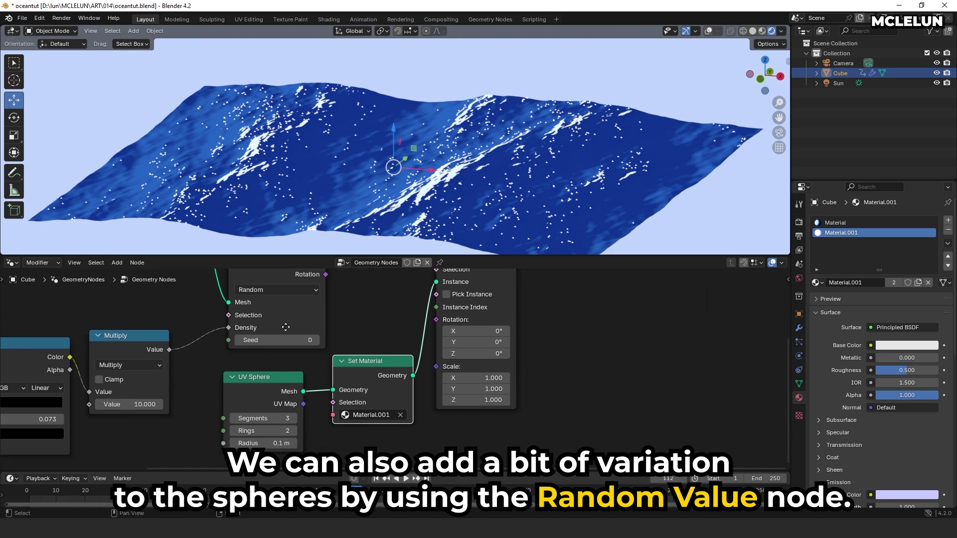
pyautogui.scroll(-2, 286, 325)
pyautogui.moveTo(454, 321); pyautogui.dragTo(370, 361, button='middle')
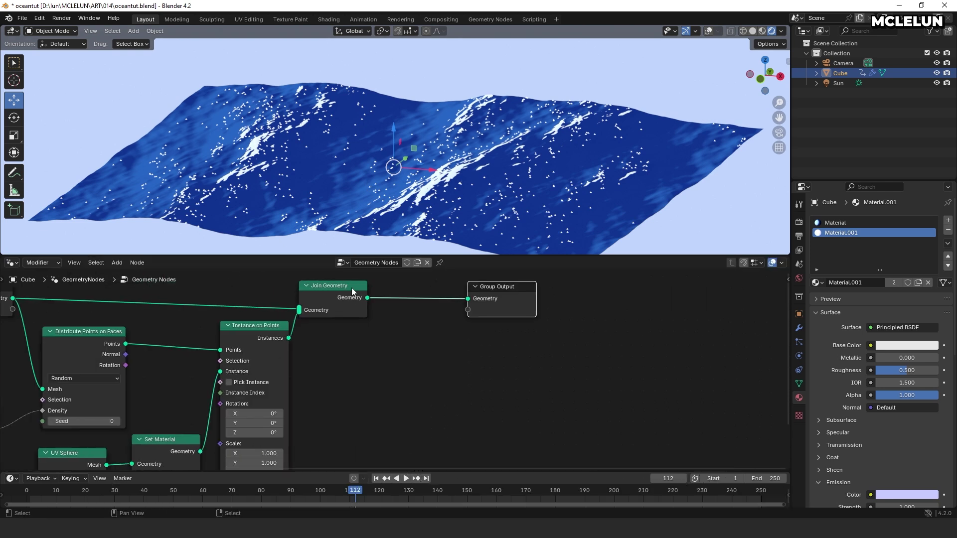
pyautogui.moveTo(235, 420); pyautogui.dragTo(356, 363, button='middle')
pyautogui.scroll(3, 264, 310)
pyautogui.hotkey('shift', 'a')
pyautogui.write('ra')
pyautogui.click(369, 369)
pyautogui.click(292, 425)
# - Set the Random Value node's minimum to 1 and maximum to 360
pyautogui.click(301, 396)
pyautogui.write('1')
pyautogui.press('Tab')
pyautogui.write('360')
pyautogui.press('Return')
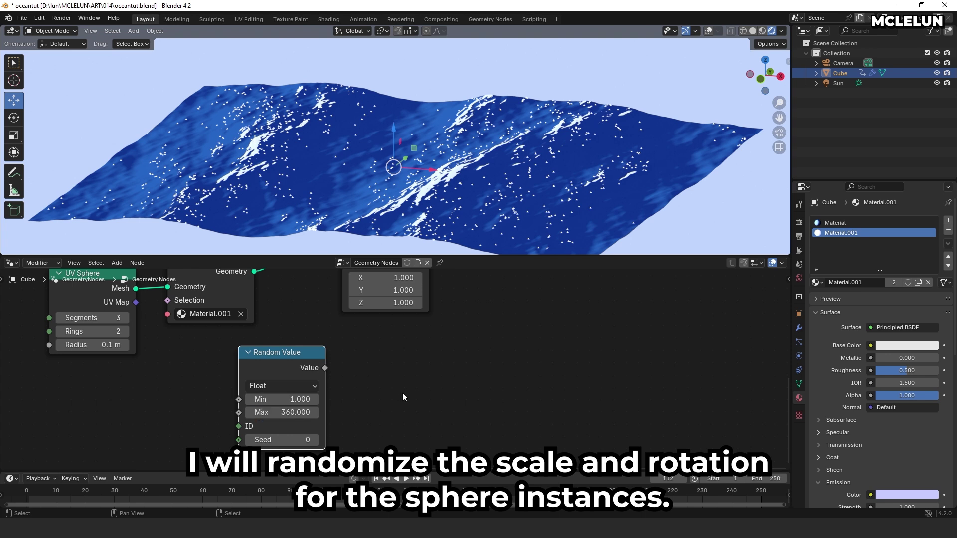
# - Connect the Random Value output to the Rotation input of Instance on Points and tidy the node's position below Set Material
pyautogui.moveTo(402, 393); pyautogui.dragTo(393, 450, button='middle')
pyautogui.scroll(-1, 393, 450)
pyautogui.moveTo(321, 426); pyautogui.dragTo(337, 286)
pyautogui.moveTo(428, 338); pyautogui.dragTo(448, 292, button='middle')
pyautogui.moveTo(282, 380); pyautogui.dragTo(255, 376)
# - Add a second Random Value node and line it up directly below the first one
pyautogui.hotkey('shift', 'a')
pyautogui.write('rand')
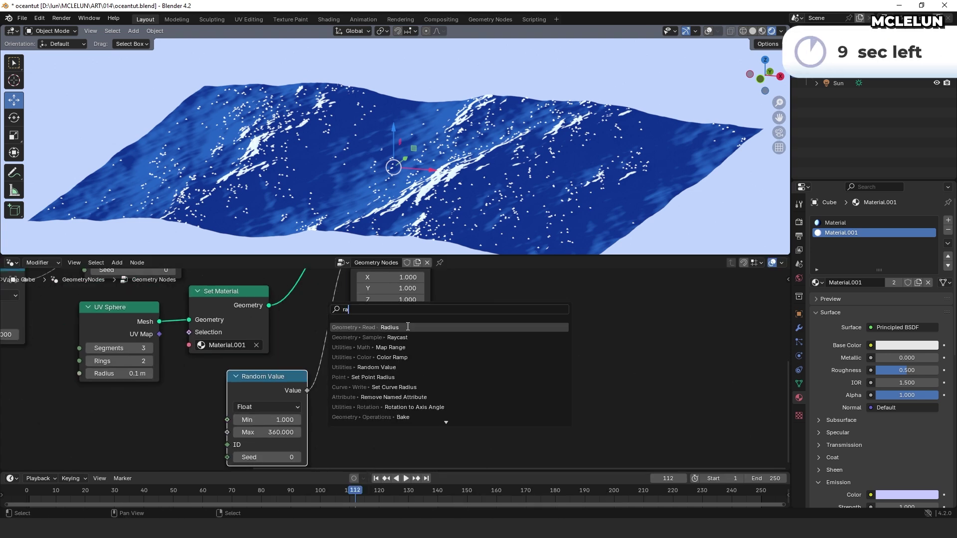
pyautogui.click(407, 327)
pyautogui.click(344, 379)
pyautogui.moveTo(478, 299); pyautogui.dragTo(352, 341, button='middle')
pyautogui.scroll(-1, 352, 341)
pyautogui.scroll(-8, 352, 341)
pyautogui.moveTo(271, 393); pyautogui.dragTo(261, 392)
pyautogui.moveTo(319, 393); pyautogui.dragTo(260, 443)
pyautogui.scroll(-2, 337, 309)
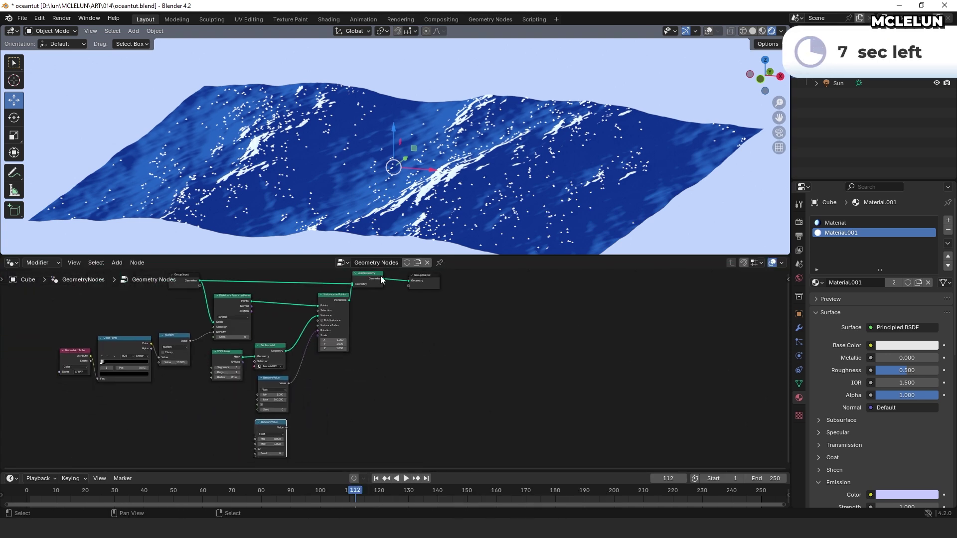
# - Spread out the Group Output, Join Geometry and Instance on Points nodes to leave more space beside the Random Value nodes
pyautogui.moveTo(418, 277); pyautogui.dragTo(500, 302)
pyautogui.moveTo(369, 273); pyautogui.dragTo(426, 279)
pyautogui.moveTo(334, 310); pyautogui.dragTo(368, 356)
pyautogui.click(427, 280)
pyautogui.scroll(7, 325, 430)
pyautogui.moveTo(324, 429); pyautogui.dragTo(264, 373, button='middle')
pyautogui.moveTo(133, 416); pyautogui.dragTo(225, 400, button='middle')
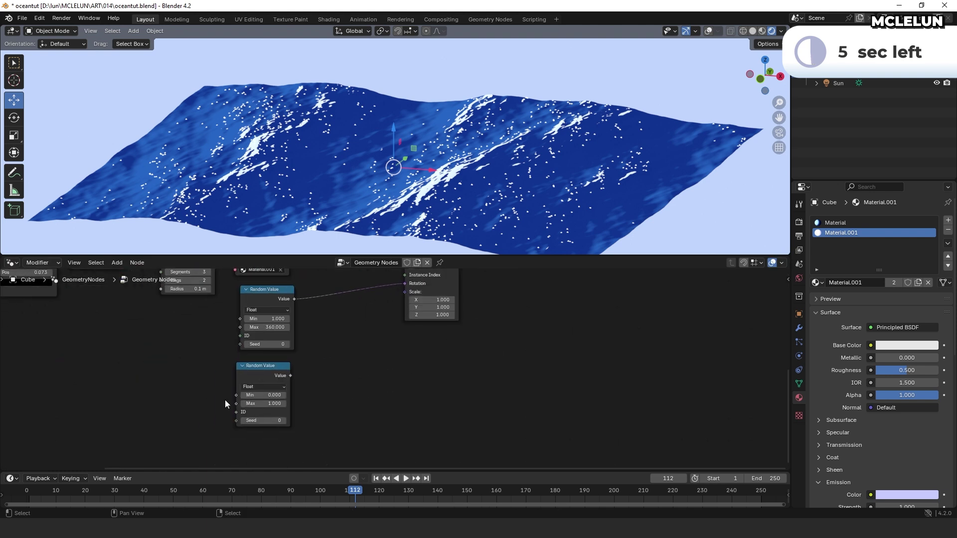
# - Set the second Random Value node's minimum to 0.1 and maximum to 0.3, and connect its output to the Scale input of Instance on Points
pyautogui.scroll(1, 341, 376)
pyautogui.moveTo(341, 376); pyautogui.dragTo(364, 409, button='middle')
pyautogui.write('.1')
pyautogui.press('Return')
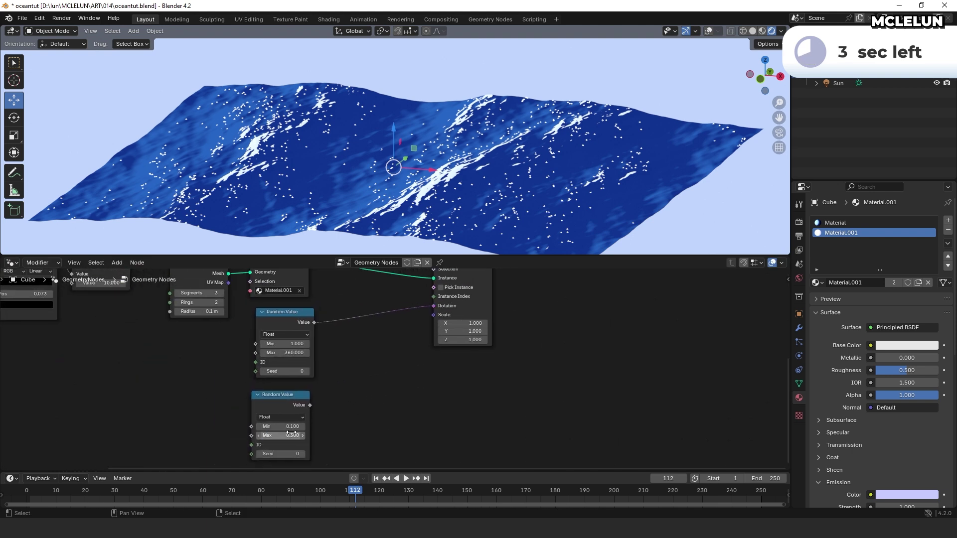
pyautogui.moveTo(309, 404); pyautogui.dragTo(429, 314)
pyautogui.moveTo(429, 314); pyautogui.dragTo(433, 315)
pyautogui.moveTo(429, 164); pyautogui.dragTo(429, 199, button='middle')
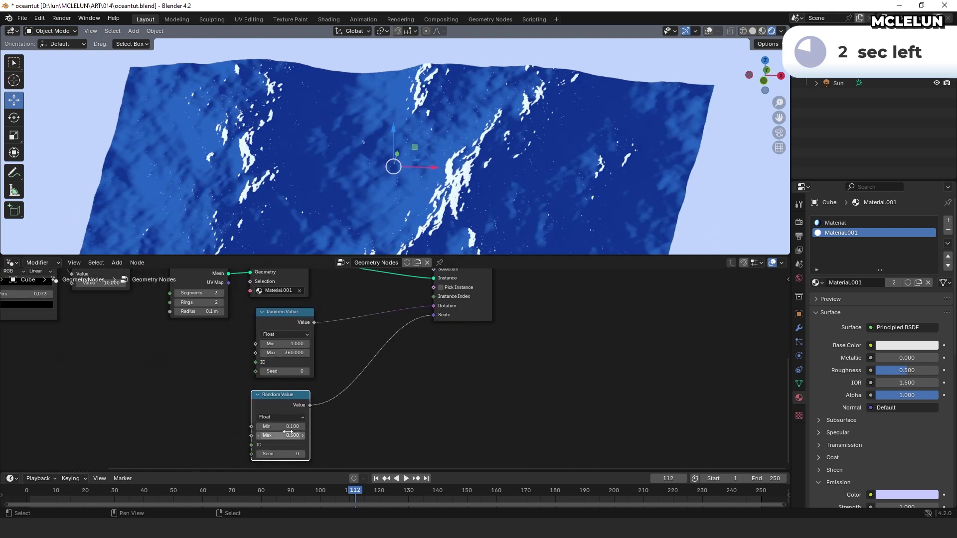
# - Try a larger scale range on the second Random Value node, with minimum 1 and maximum 3
pyautogui.click(289, 434)
pyautogui.write('3')
pyautogui.press('Return')
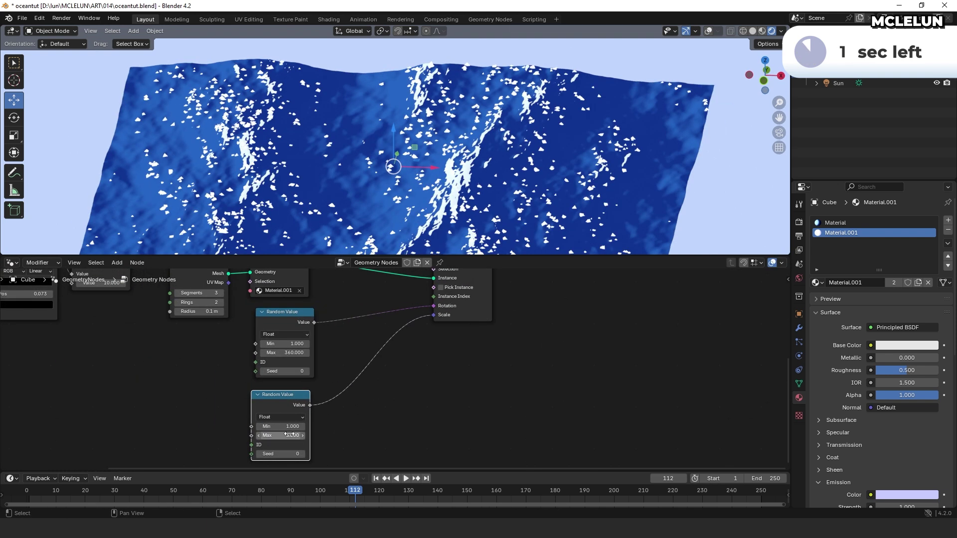
# - Set the second Random Value node's minimum to 0.5 and maximum to 1
pyautogui.doubleClick(288, 426)
pyautogui.write('.5')
pyautogui.press('Tab')
pyautogui.write('1')
pyautogui.press('Return')
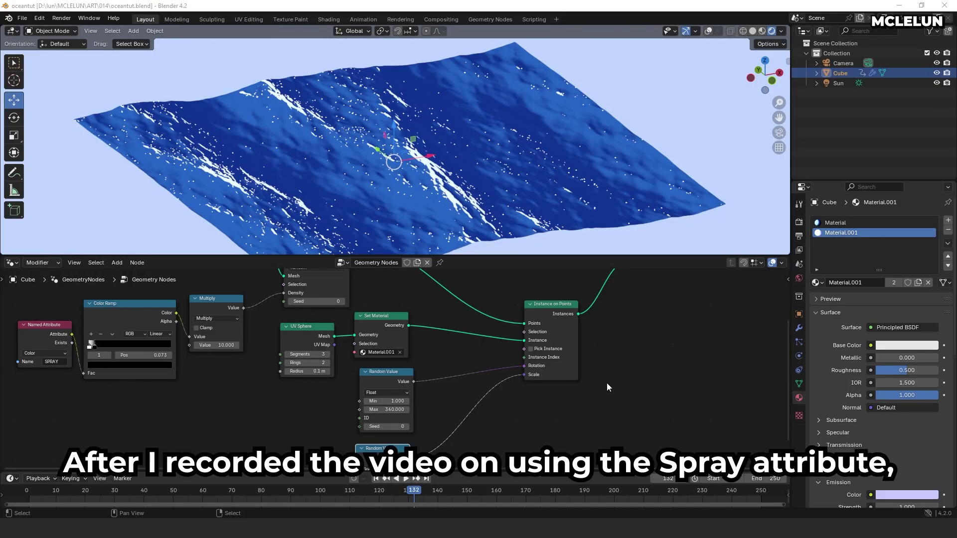
# - Add a Set Position node on the link between Instance on Points and Join Geometry
pyautogui.moveTo(608, 384); pyautogui.dragTo(550, 414, button='middle')
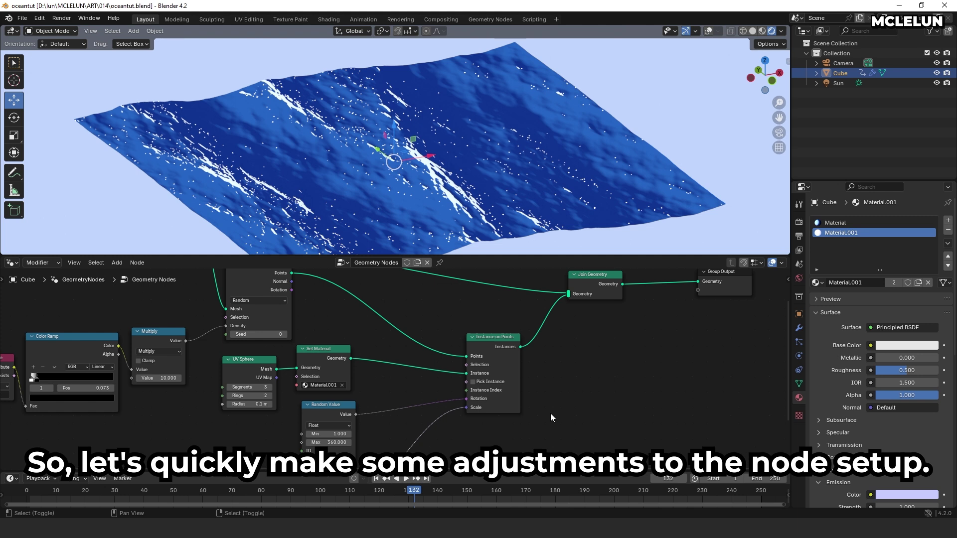
pyautogui.hotkey('shift', 'a')
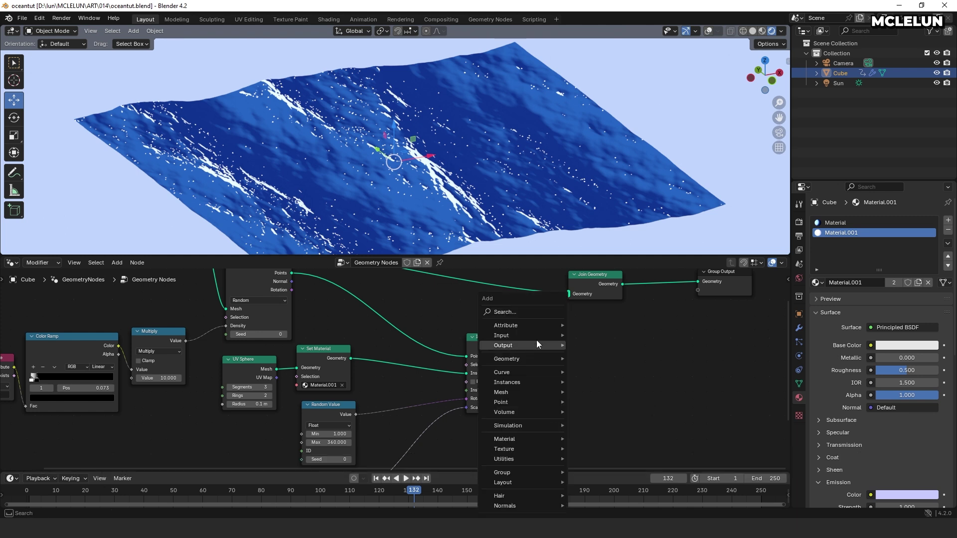
pyautogui.write('sert')
pyautogui.press('BackSpace')
pyautogui.press('BackSpace')
pyautogui.write('t po')
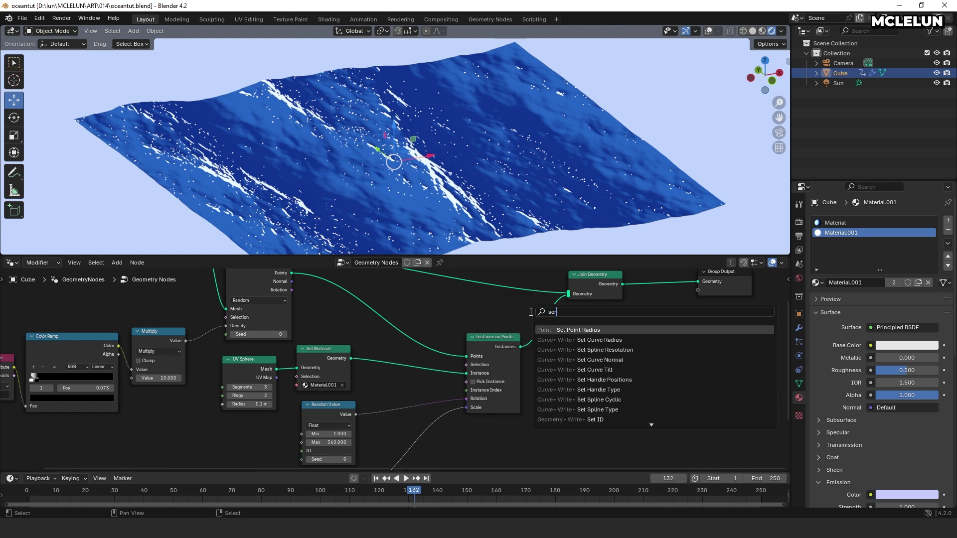
pyautogui.write('sitio')
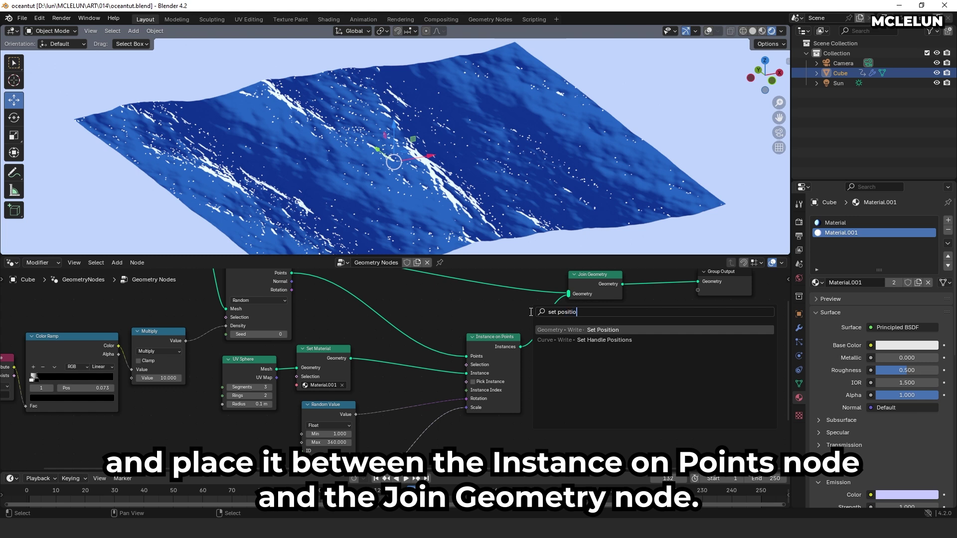
pyautogui.click(615, 331)
pyautogui.click(563, 349)
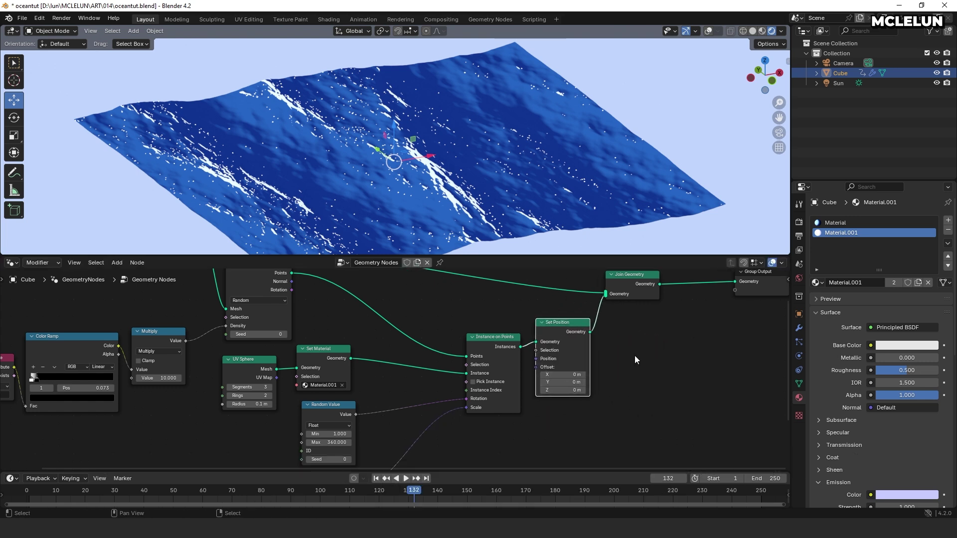
# - Duplicate the SPRAY Named Attribute and Color Ramp nodes together and place the copies below Instance on Points
pyautogui.moveTo(457, 397); pyautogui.dragTo(581, 378, button='middle')
pyautogui.click(166, 327)
pyautogui.keyDown('shift'); pyautogui.click(112, 339); pyautogui.keyUp('shift')
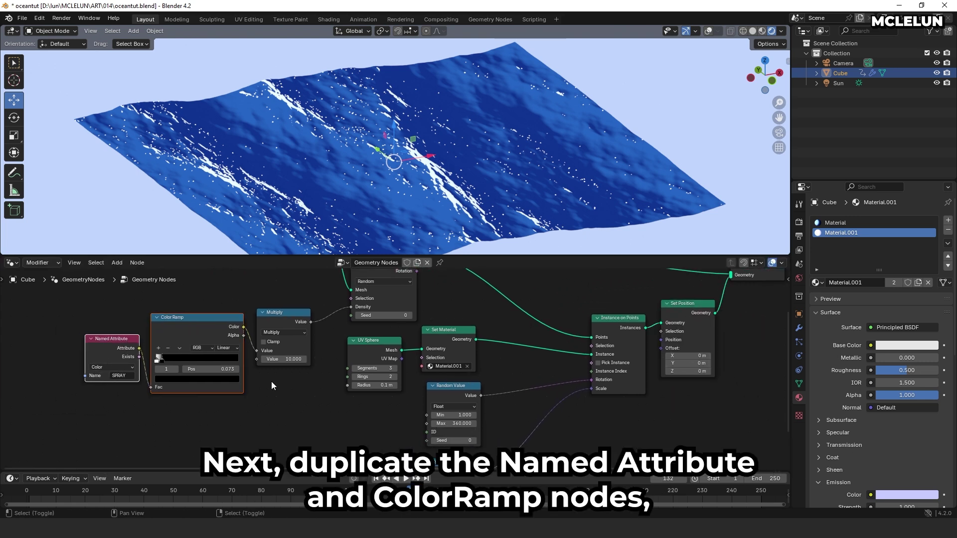
pyautogui.hotkey('shift', 'd')
pyautogui.click(715, 369)
pyautogui.moveTo(716, 369); pyautogui.dragTo(616, 423, button='middle')
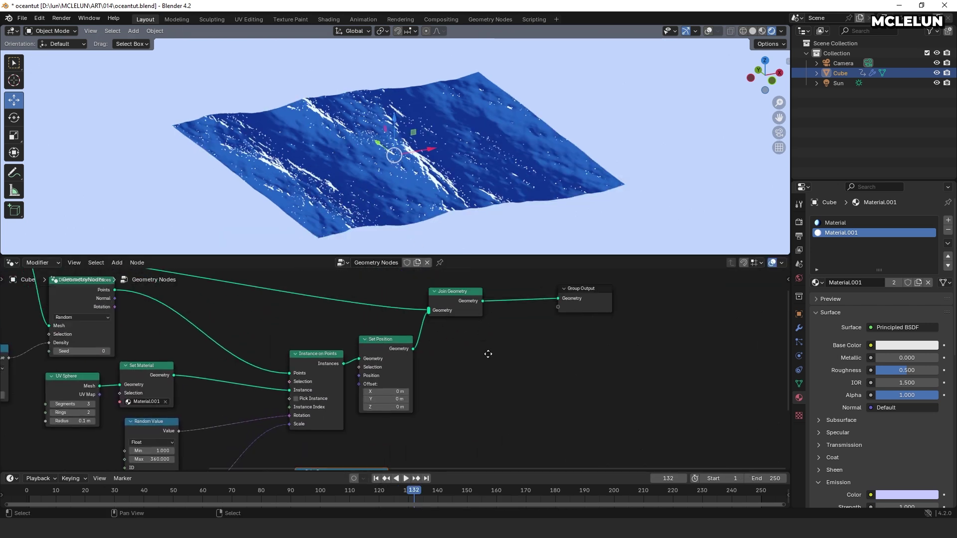
# - Move the Join Geometry, Group Output and Set Position nodes farther apart to make room in the node tree
pyautogui.moveTo(488, 354); pyautogui.dragTo(501, 377, button='middle')
pyautogui.moveTo(469, 319); pyautogui.dragTo(518, 348)
pyautogui.moveTo(613, 320); pyautogui.dragTo(644, 355)
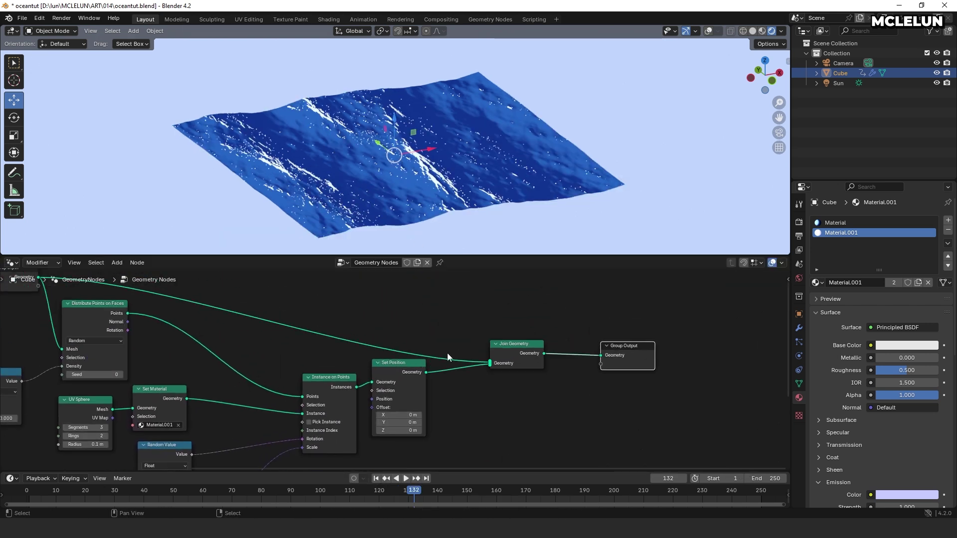
pyautogui.moveTo(458, 381); pyautogui.dragTo(436, 327, button='middle')
pyautogui.moveTo(381, 314); pyautogui.dragTo(426, 337)
pyautogui.moveTo(386, 355); pyautogui.dragTo(399, 297, button='middle')
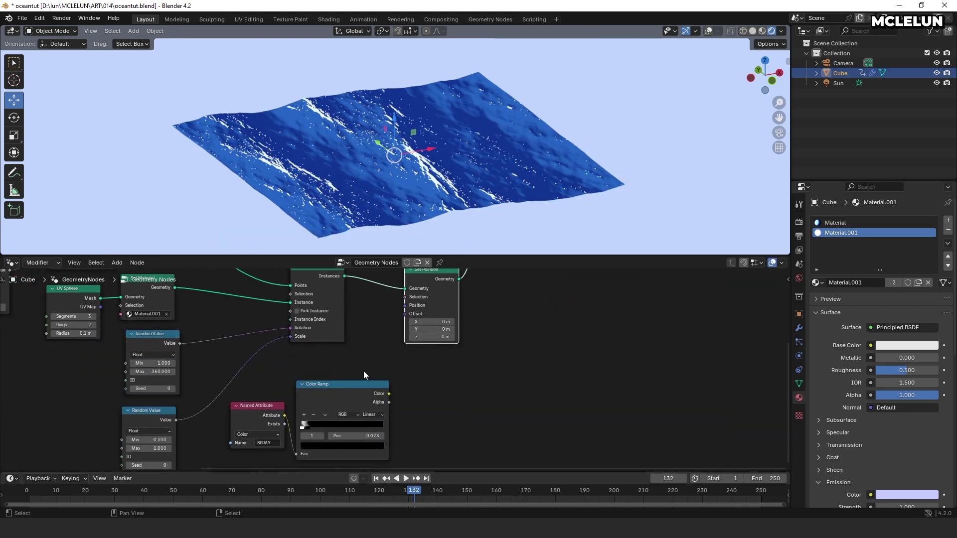
# - Connect the duplicated Color Ramp's Color output to the Offset input of Set Position
pyautogui.scroll(3, 363, 371)
pyautogui.moveTo(364, 371); pyautogui.dragTo(360, 372, button='middle')
pyautogui.moveTo(430, 422); pyautogui.dragTo(451, 322)
# - Change the original Named Attribute's name to FOAM and shift its Color Ramp's black stop to about 0.123, with the white stop beyond it
pyautogui.moveTo(370, 372); pyautogui.dragTo(226, 364, button='middle')
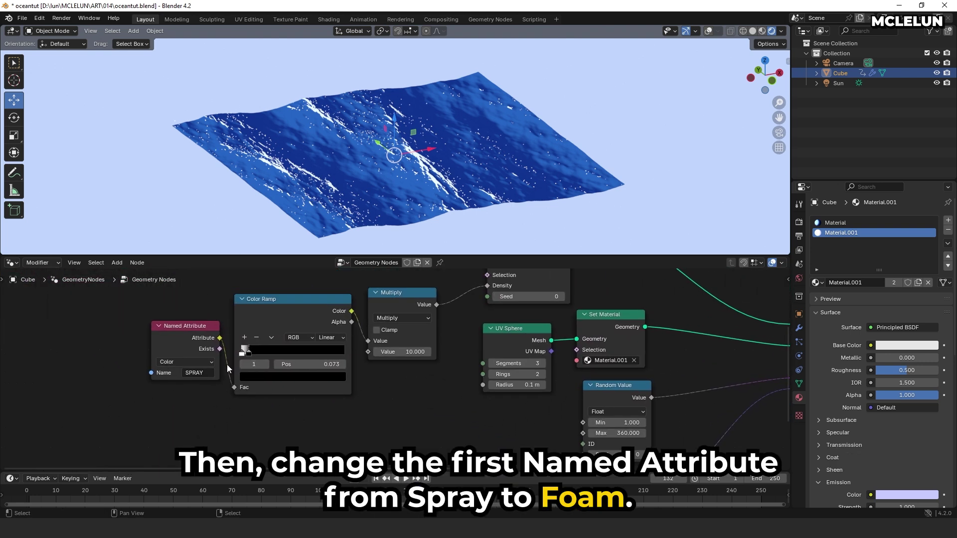
pyautogui.click(200, 375)
pyautogui.click(234, 423)
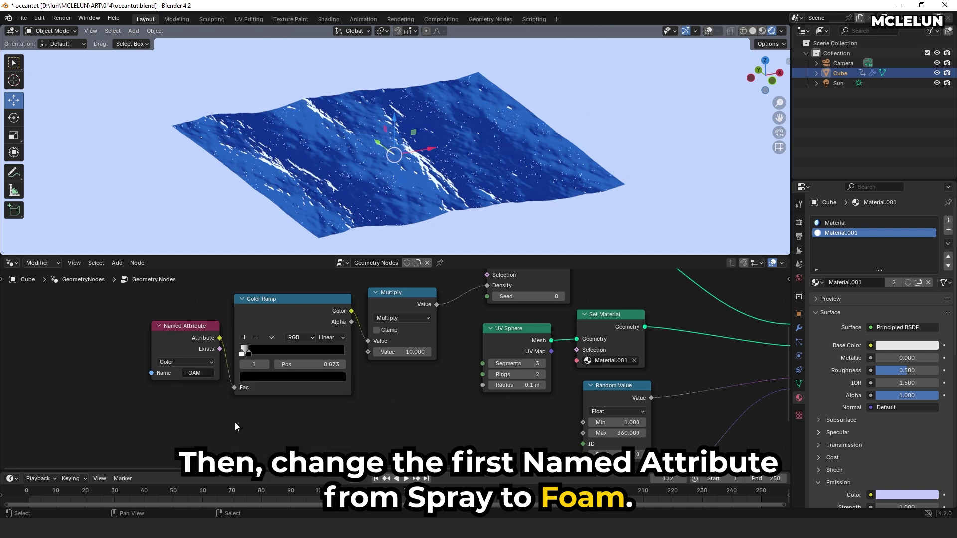
pyautogui.scroll(3, 347, 185)
pyautogui.moveTo(242, 357); pyautogui.dragTo(260, 355)
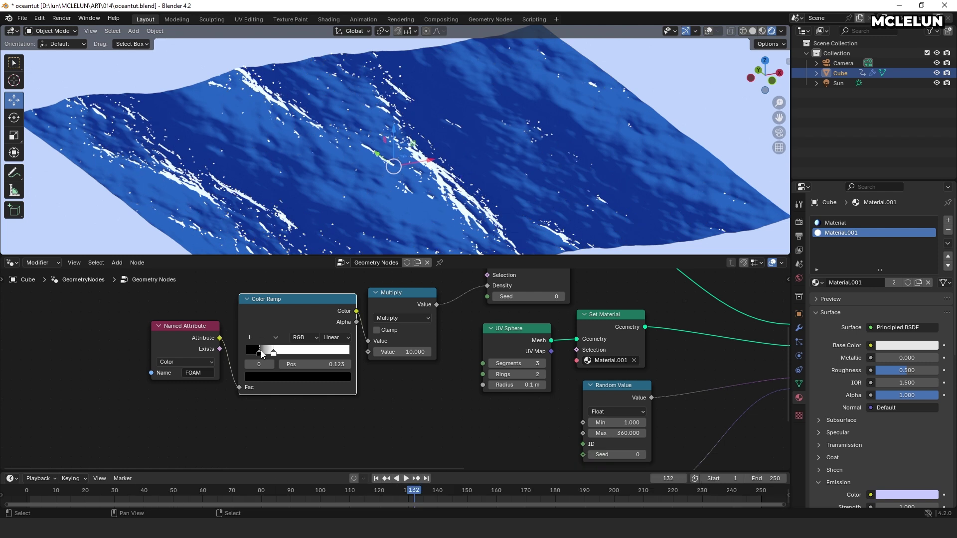
# - On the Color Ramp feeding Set Position's Offset, move the white stop to the ramp's far end and the black stop to about 0.773
pyautogui.moveTo(261, 355)
pyautogui.mouseDown(button='middle')
pyautogui.moveTo(250, 397)
pyautogui.moveTo(521, 316)
pyautogui.moveTo(498, 349)
pyautogui.moveTo(463, 462)
pyautogui.mouseUp(button='middle')
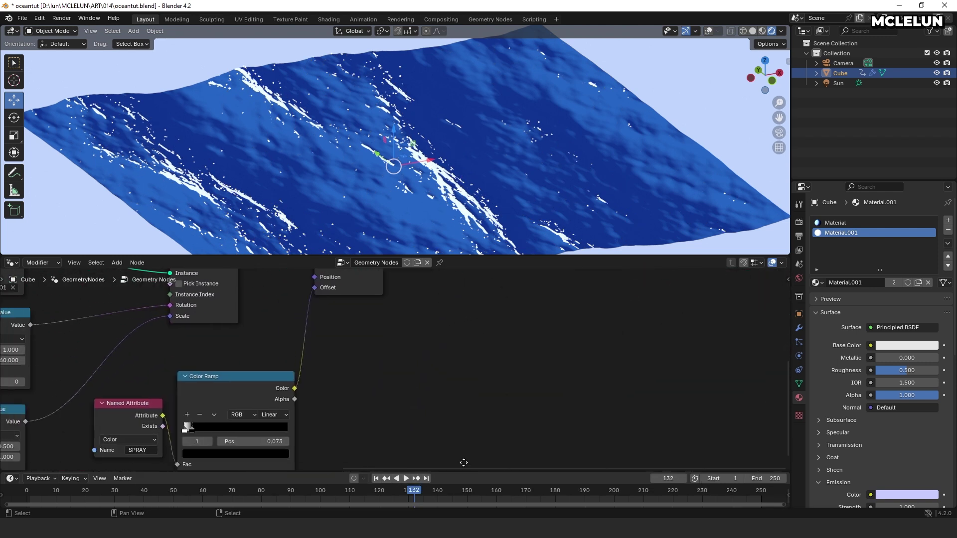
pyautogui.moveTo(351, 414); pyautogui.dragTo(446, 391, button='middle')
pyautogui.moveTo(284, 405); pyautogui.dragTo(291, 405)
pyautogui.moveTo(291, 402); pyautogui.dragTo(398, 405)
pyautogui.moveTo(306, 407)
pyautogui.mouseDown()
pyautogui.moveTo(378, 403)
pyautogui.moveTo(367, 403)
pyautogui.mouseUp()
pyautogui.press('KP_1')
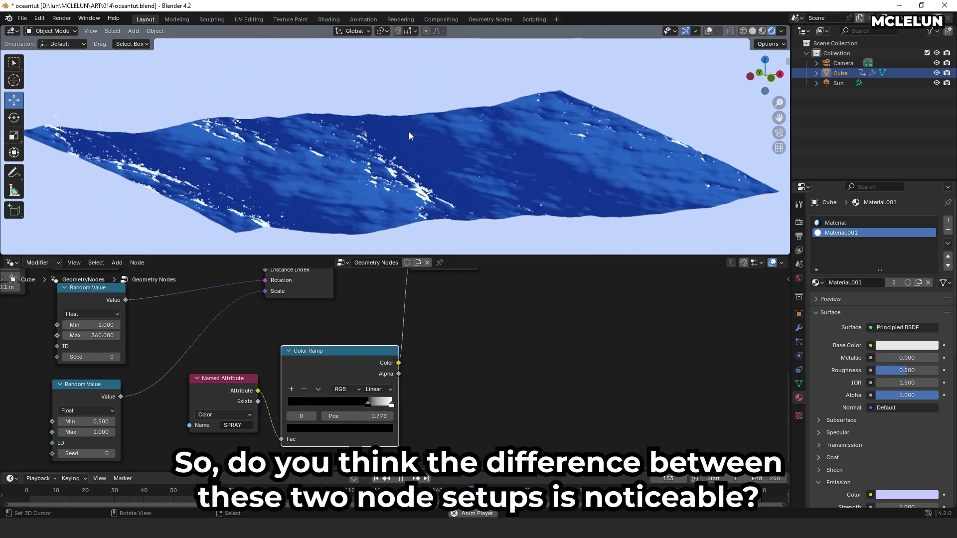